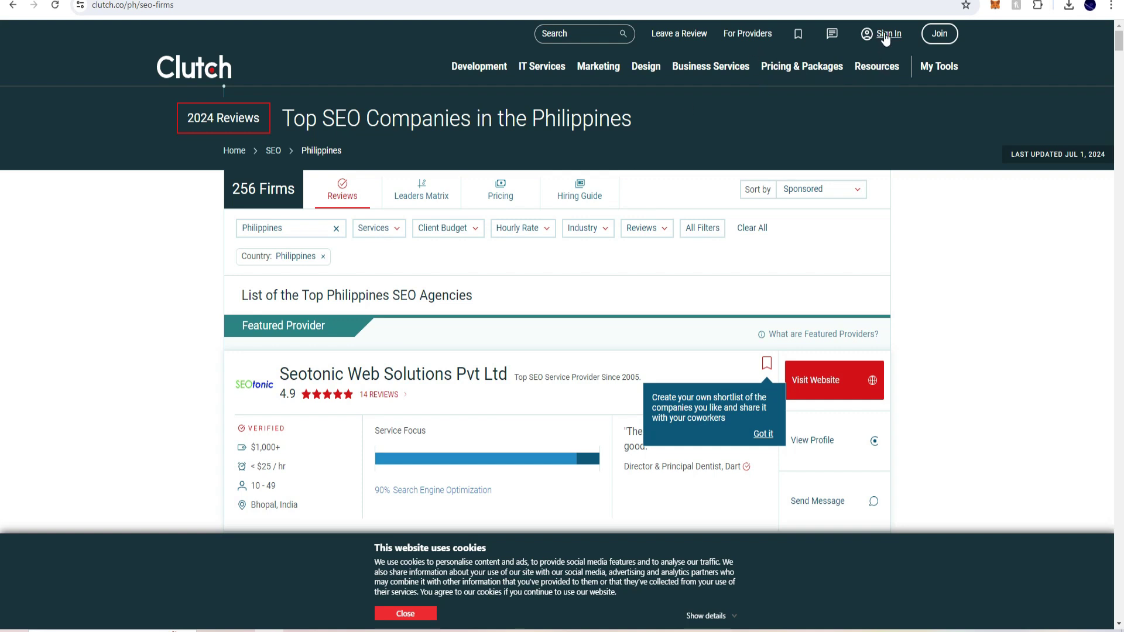
click(802, 69)
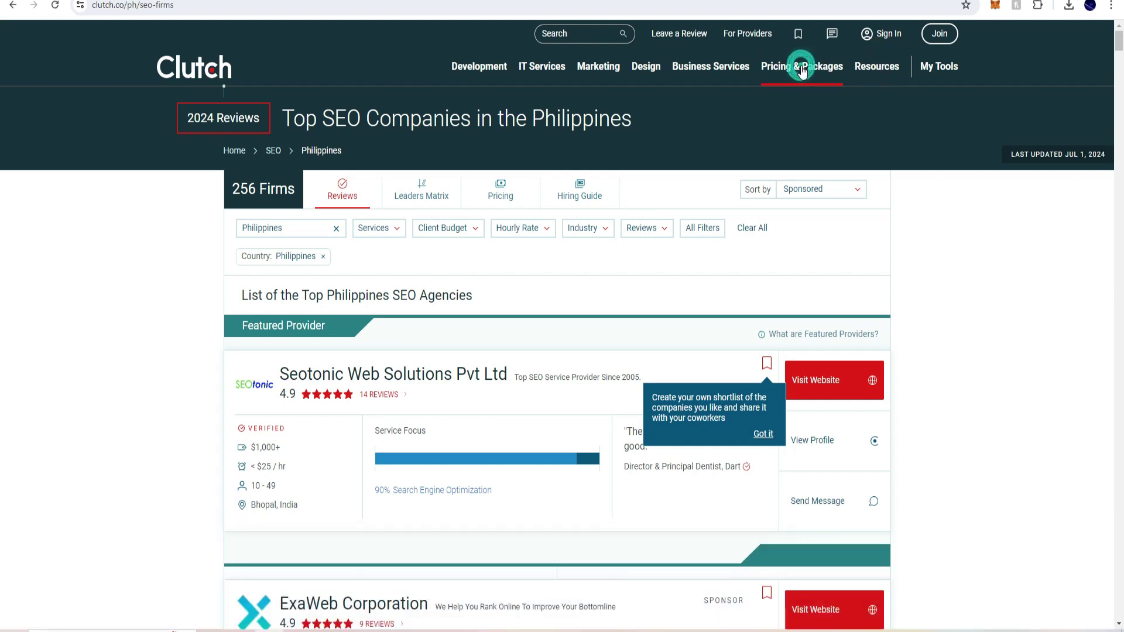
click(802, 69)
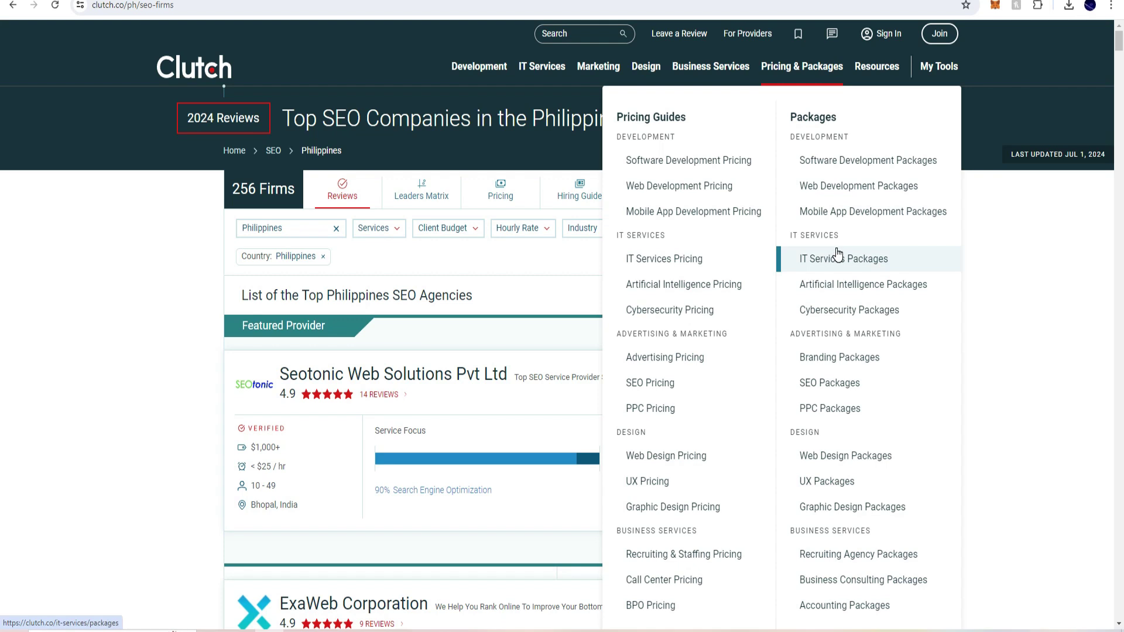
scroll(843, 263, down, 4)
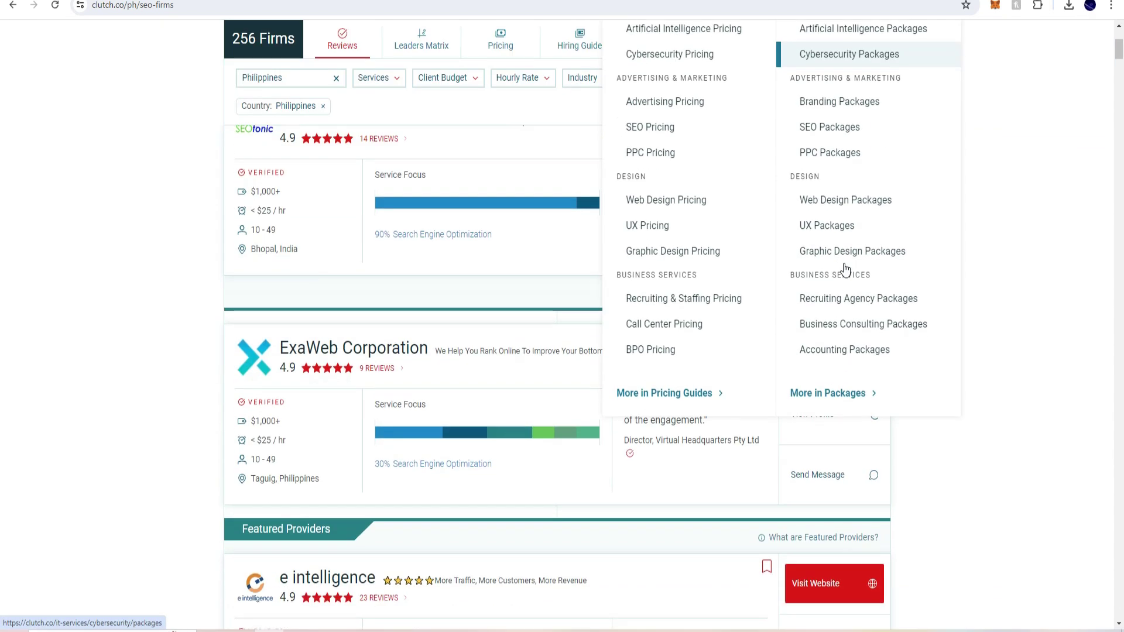
scroll(845, 267, up, 4)
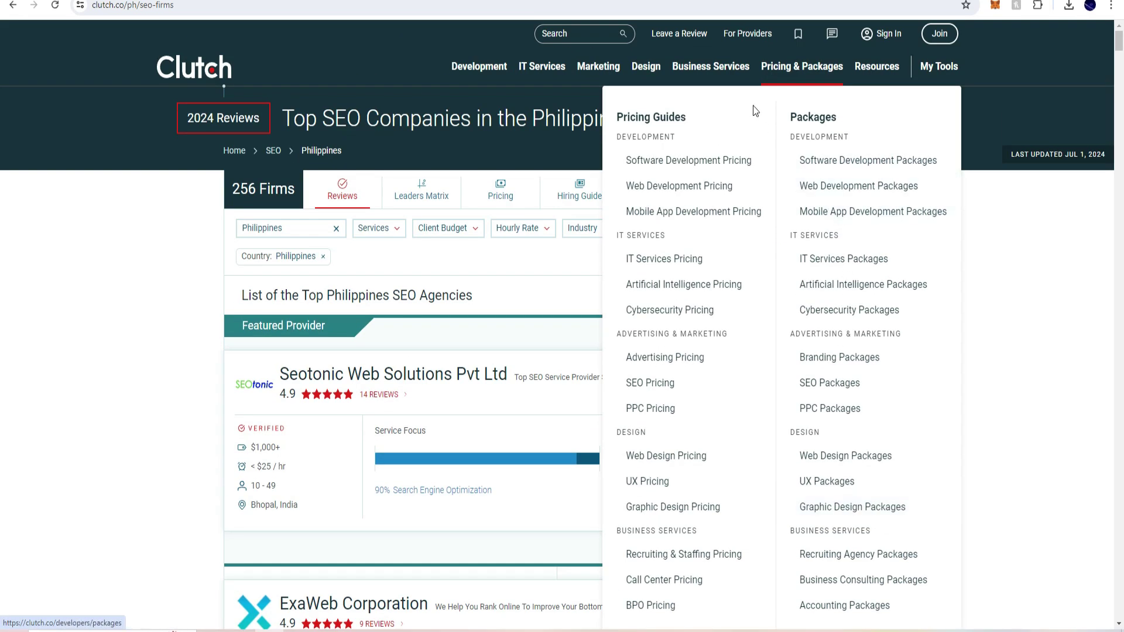
mouse_move(723, 71)
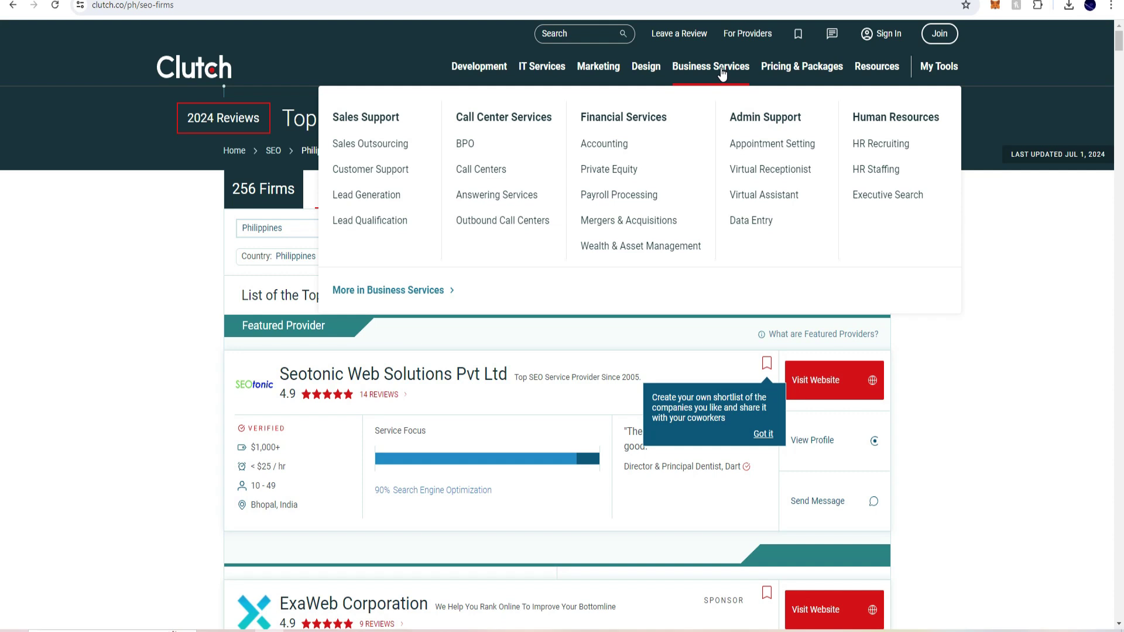
- Sign in to Clutch with the first listed Google account and choose Get listed on Clutch as the intended use
click(888, 36)
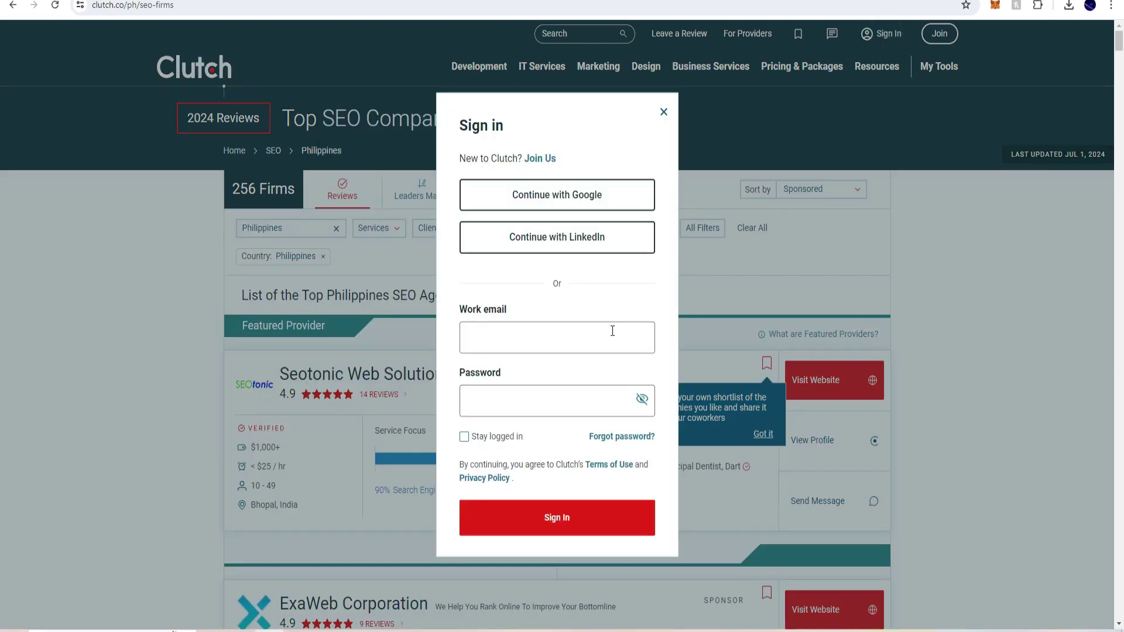
click(533, 196)
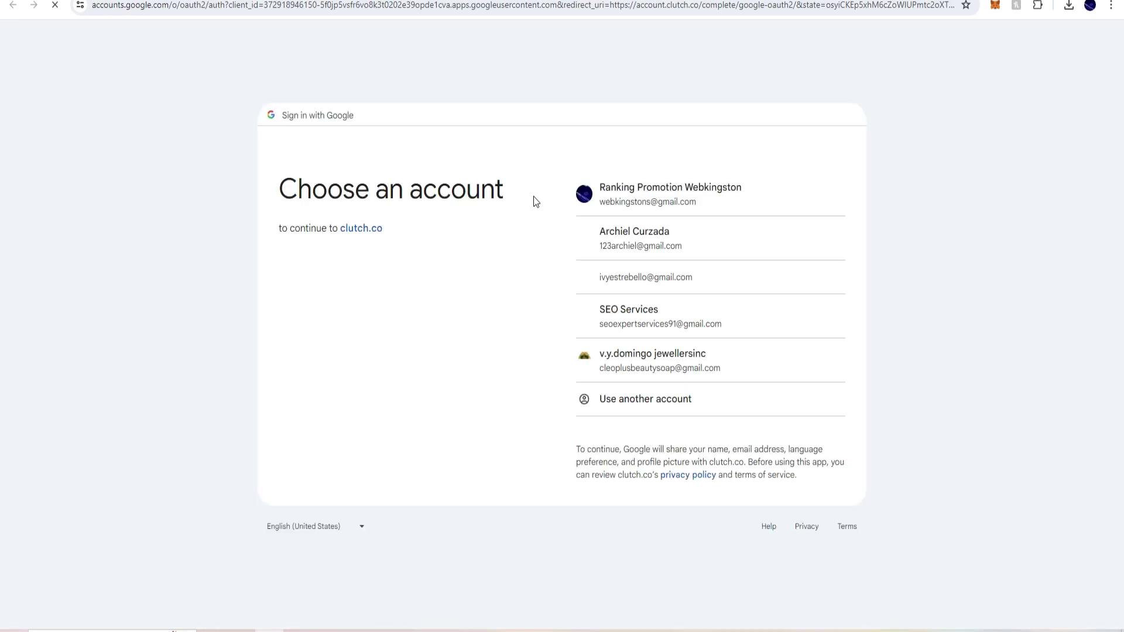
click(619, 194)
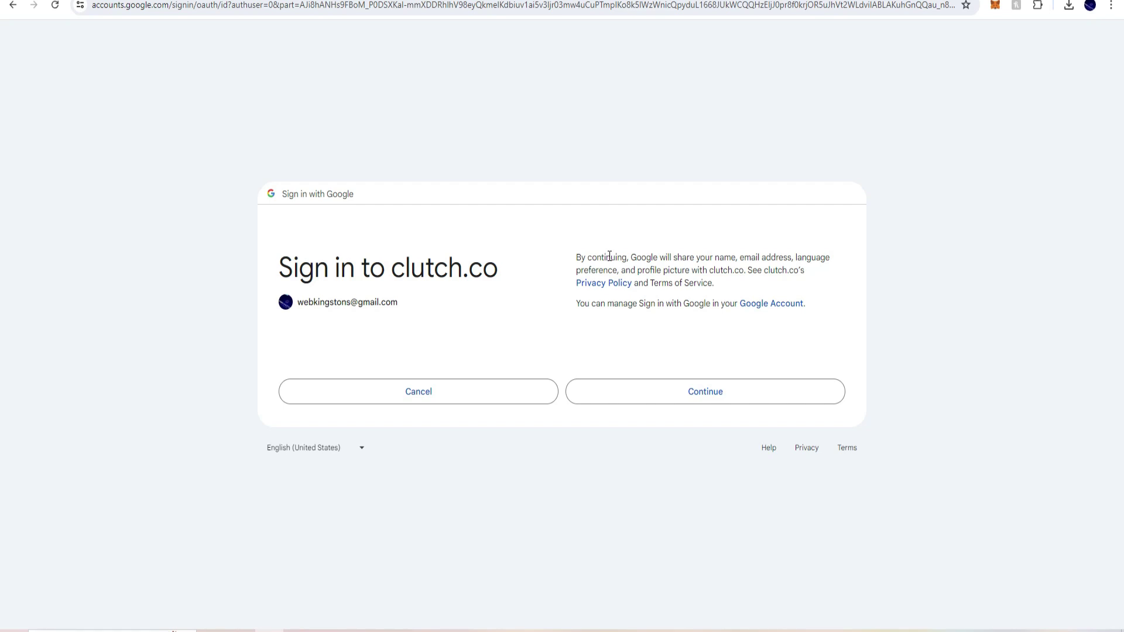
click(681, 394)
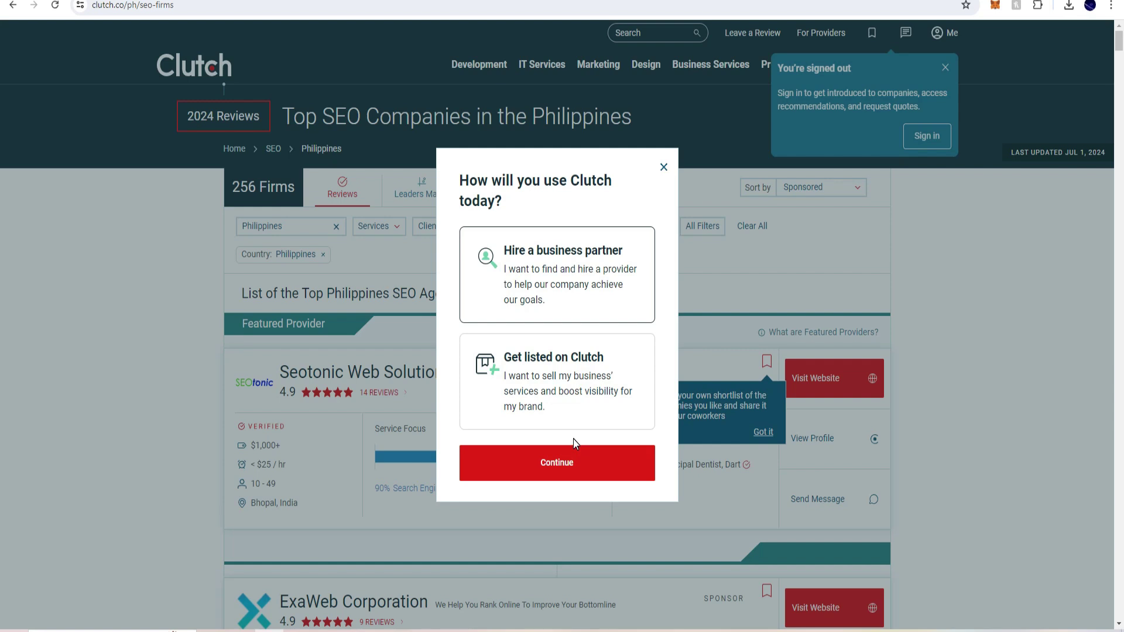
click(571, 397)
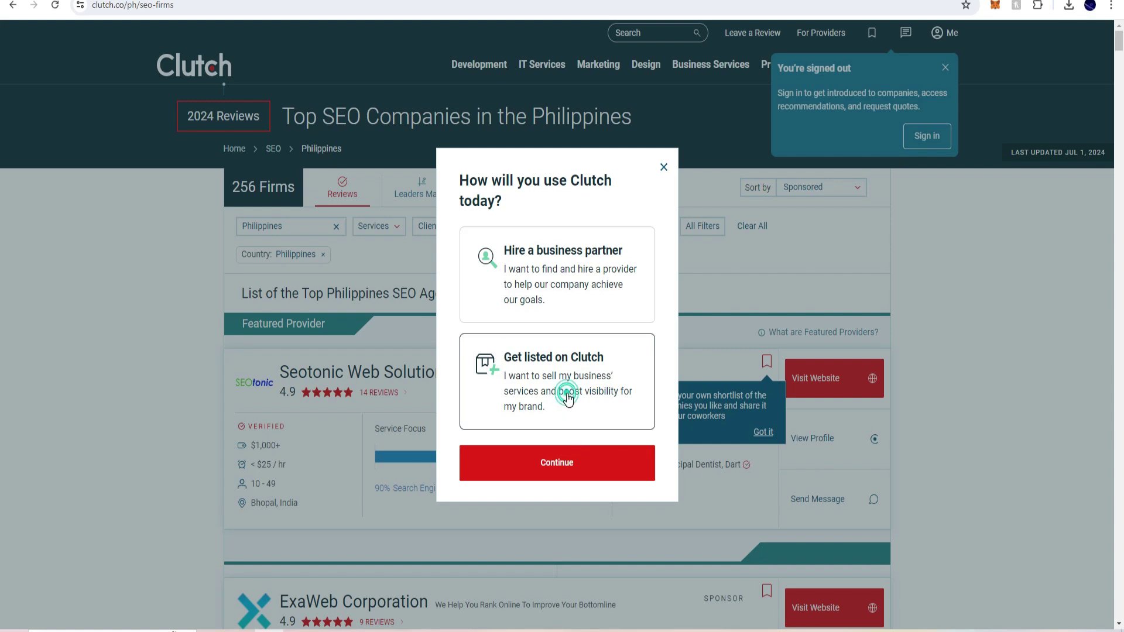
click(566, 469)
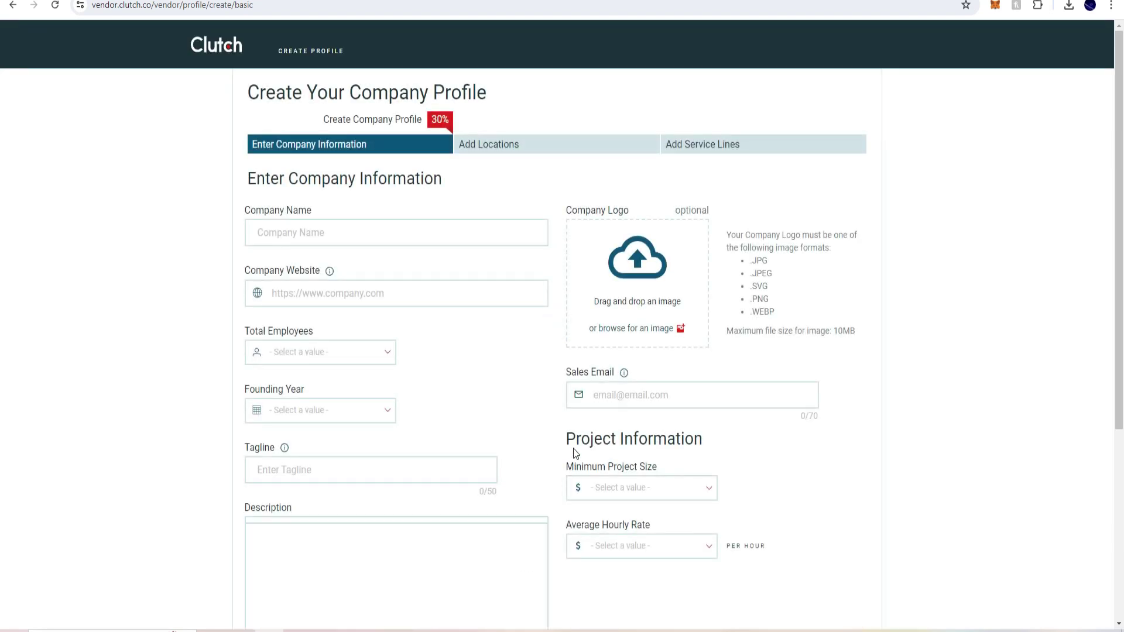
- Fill in the company name webkingston and the sales email from the saved webkingston entry
click(309, 233)
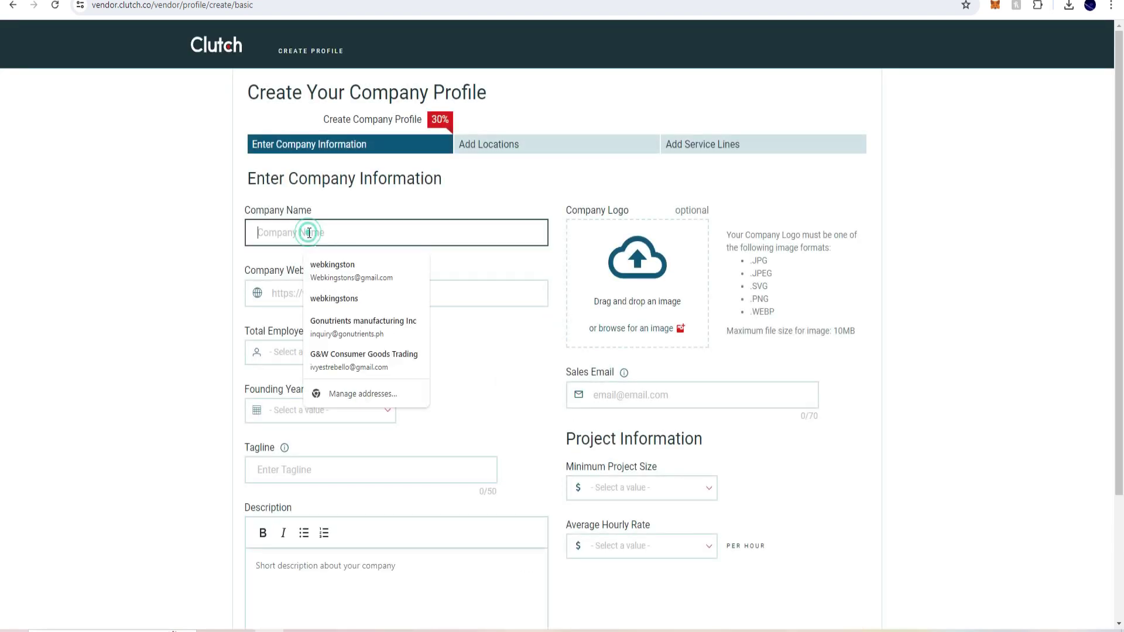
click(349, 261)
- Open webkingston.com separately, copy its address and enter it as the company website in the profile form
click(340, 294)
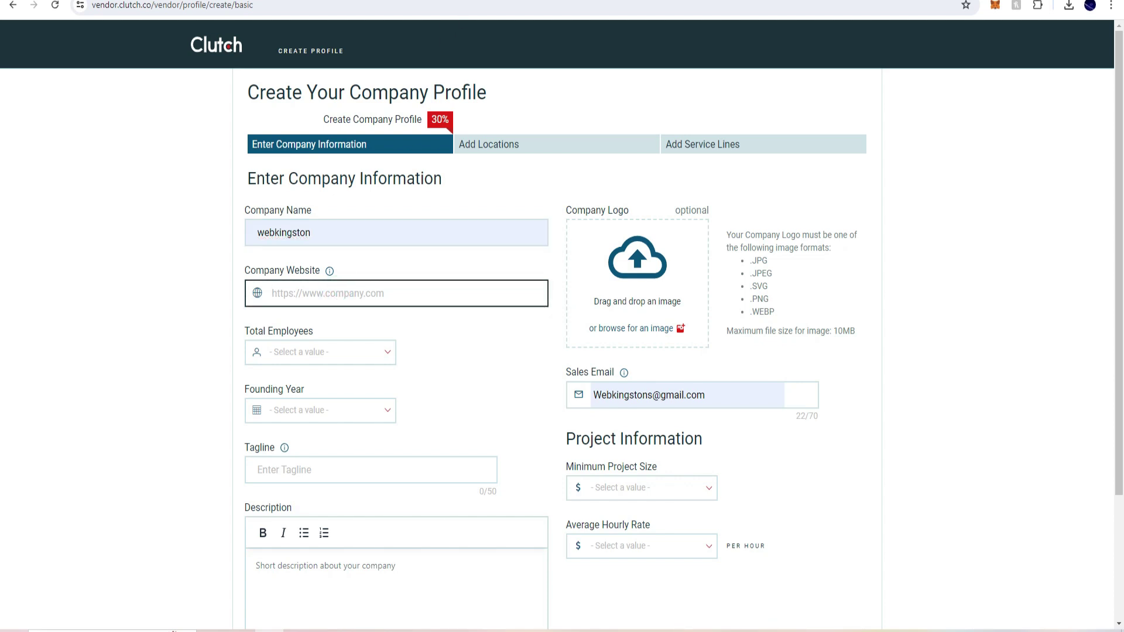
key(ctrl+t)
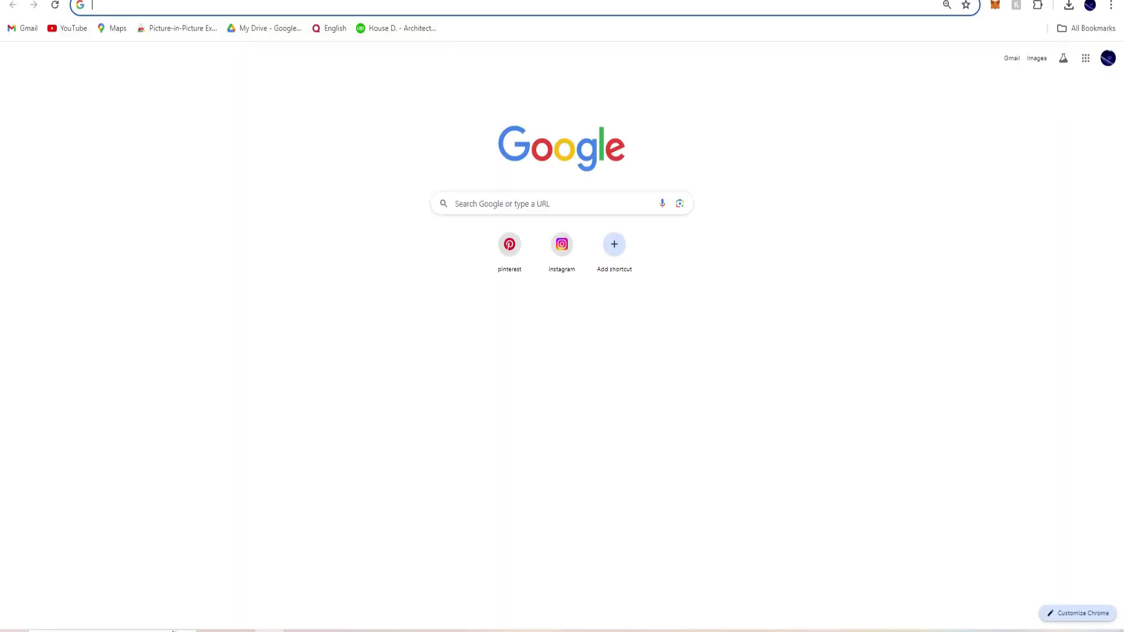
text(webk)
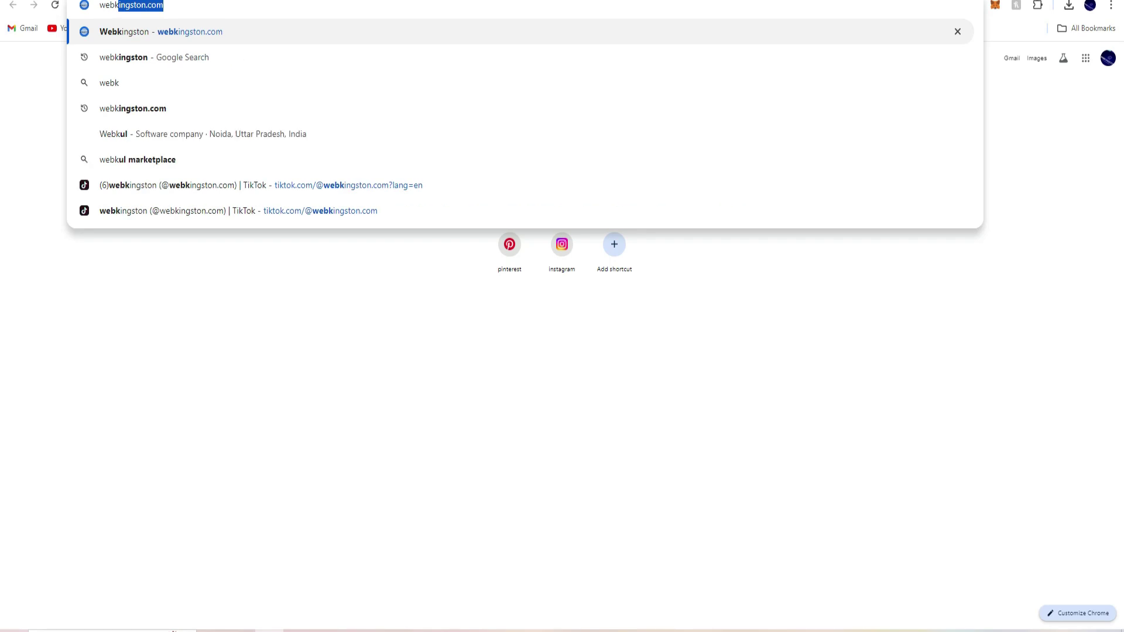
key(Return)
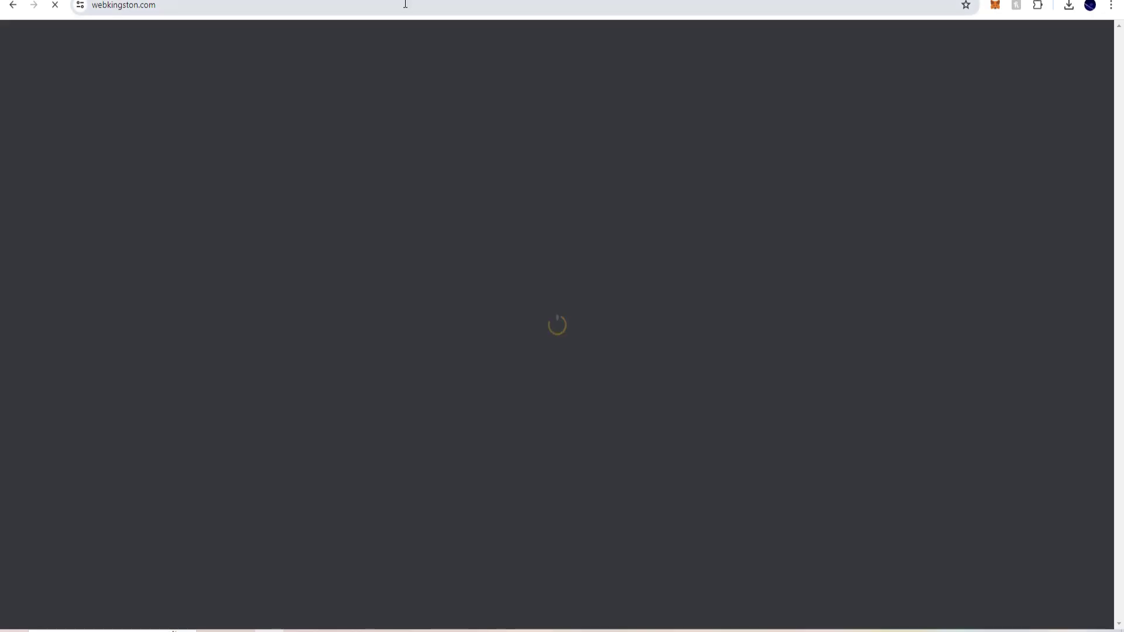
click(405, 5)
key(ctrl+c)
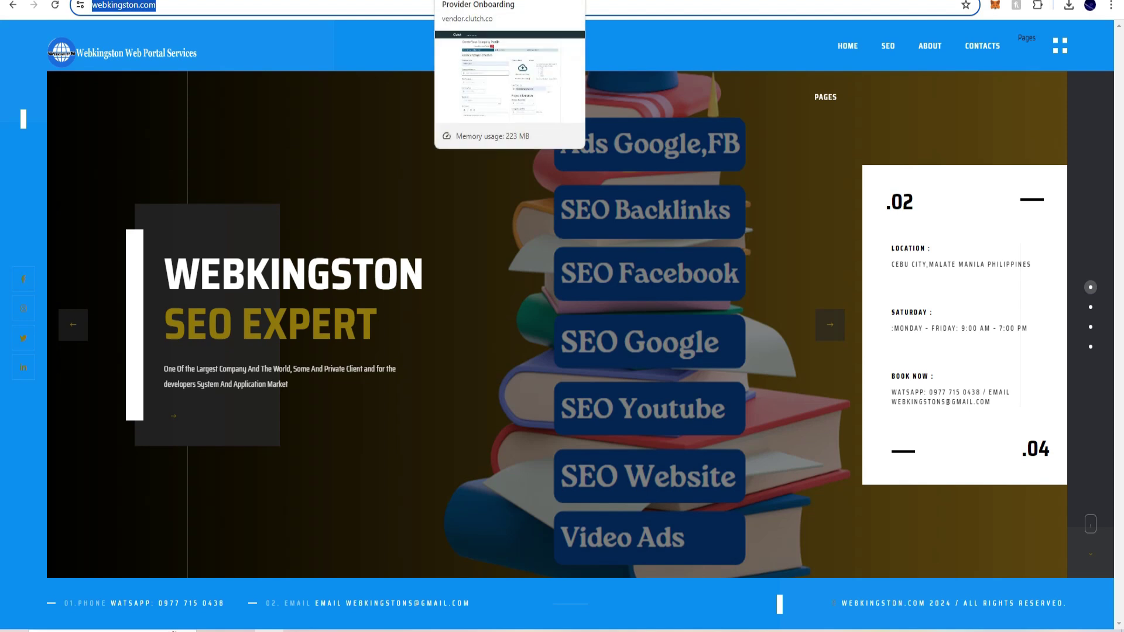
click(511, 0)
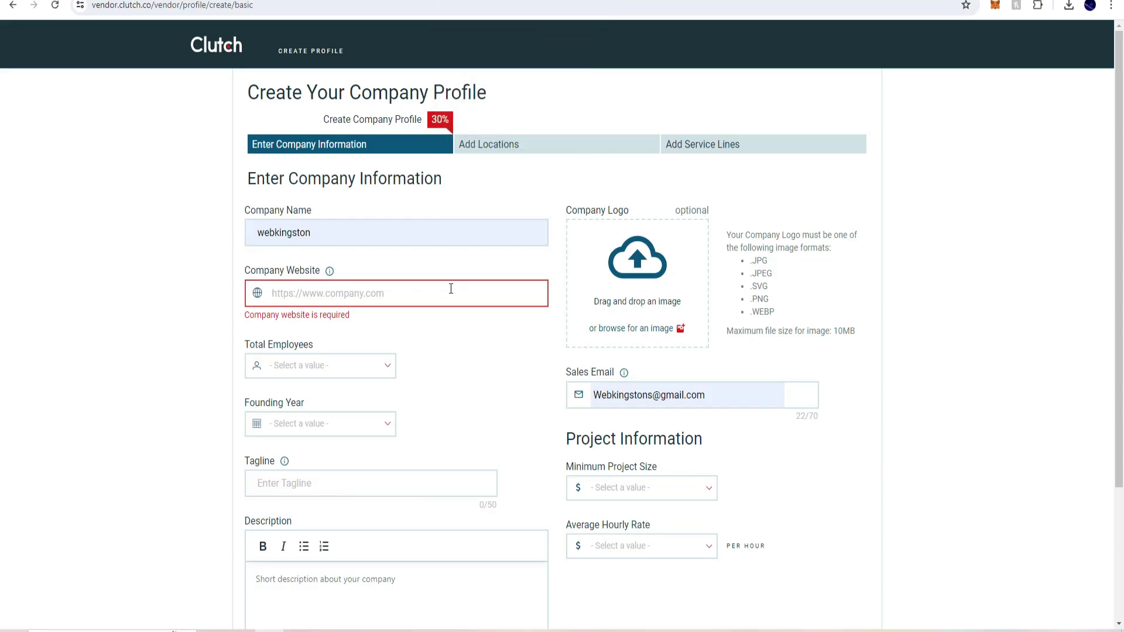
key(ctrl+v)
- Set the total employees to 2 - 9 and the founding year to 2017
click(337, 353)
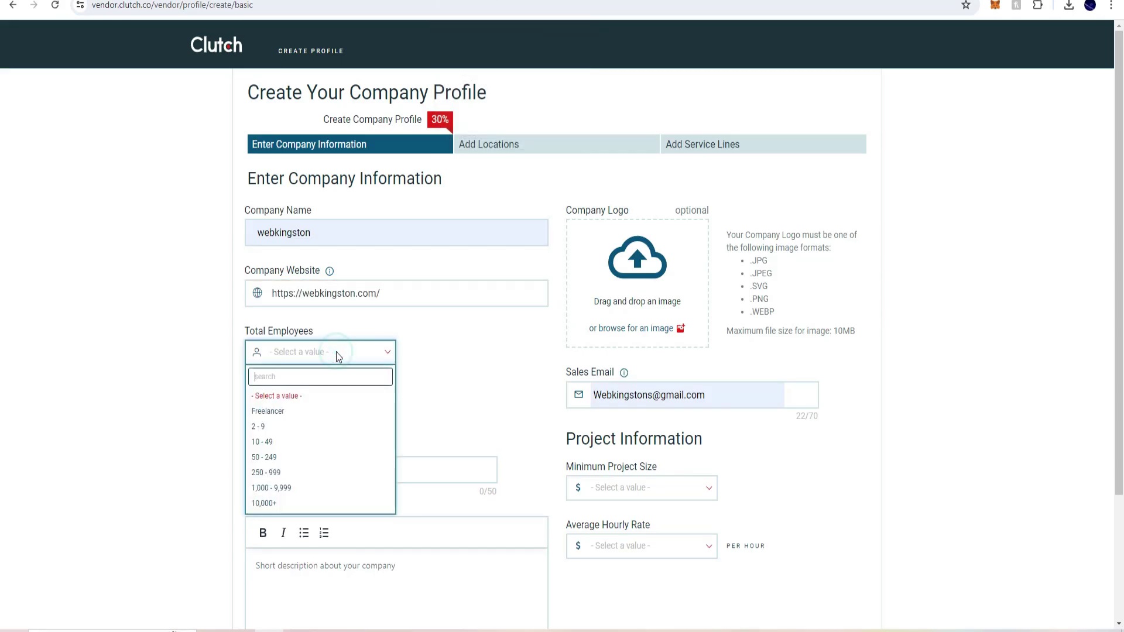
click(275, 430)
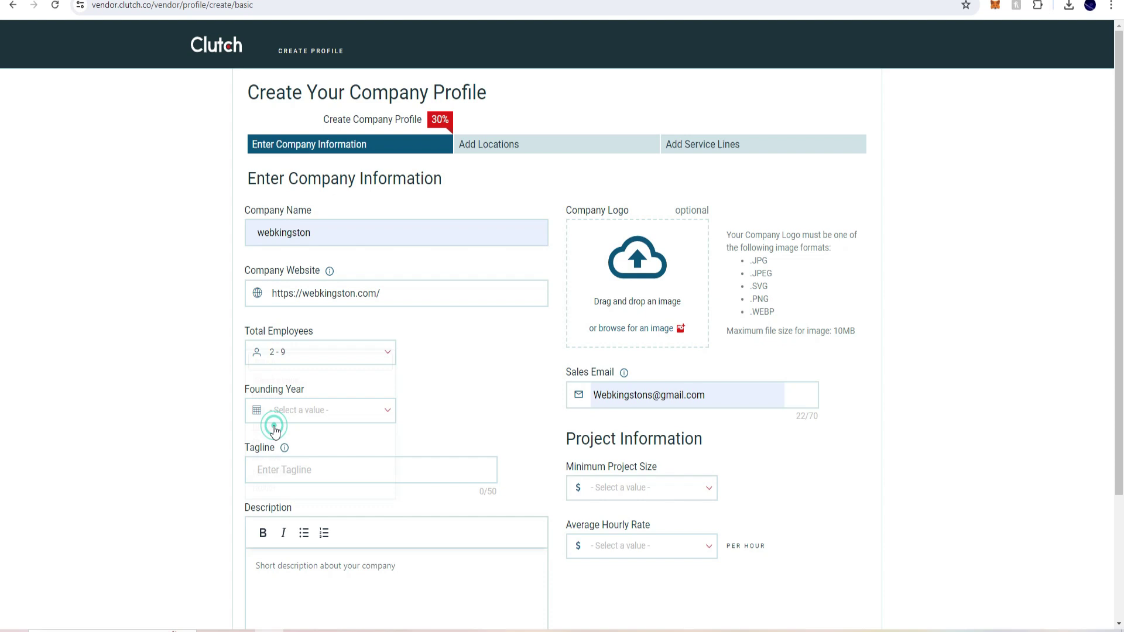
click(310, 412)
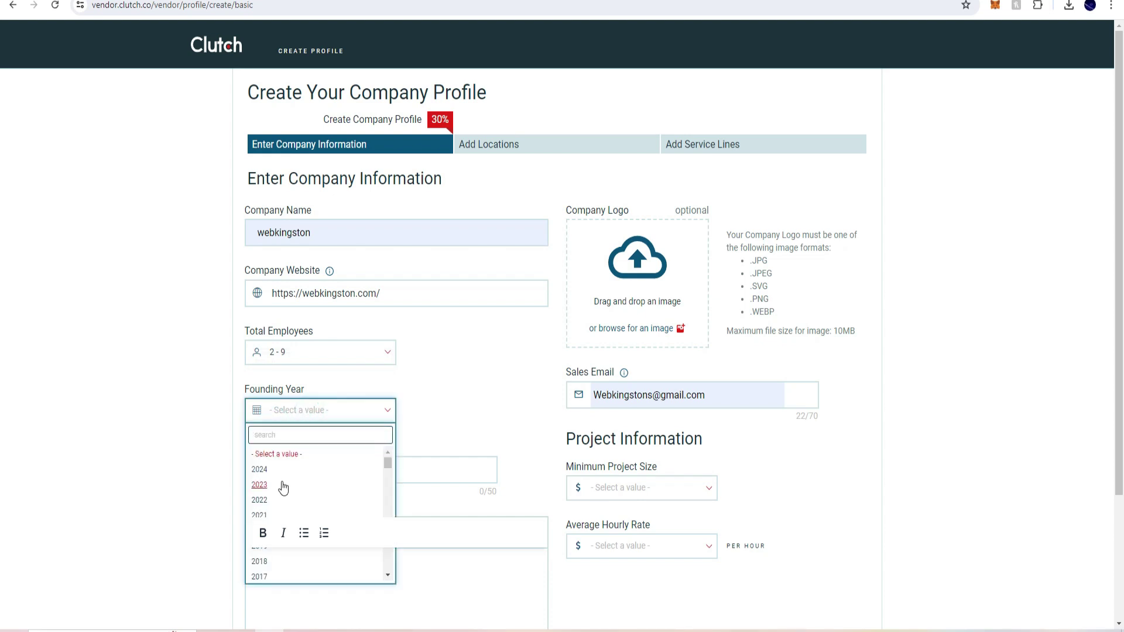
scroll(278, 503, down, 1)
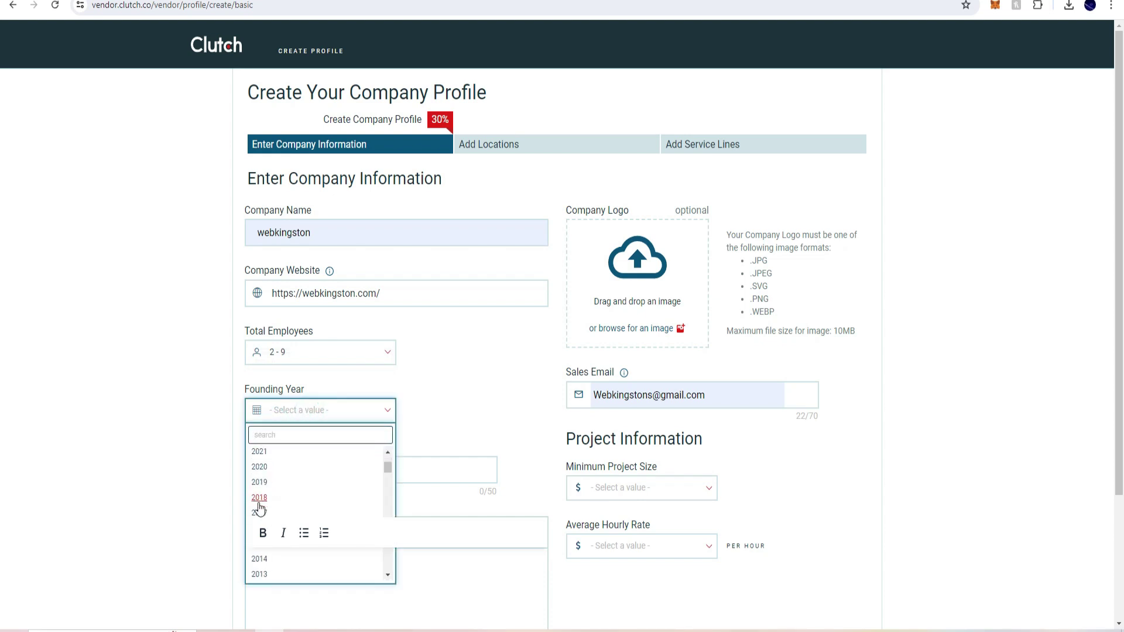
click(261, 513)
- Enter the tagline "I'm The Best SEO Here In The Philippines..." with the spelling of Philippines corrected
click(278, 470)
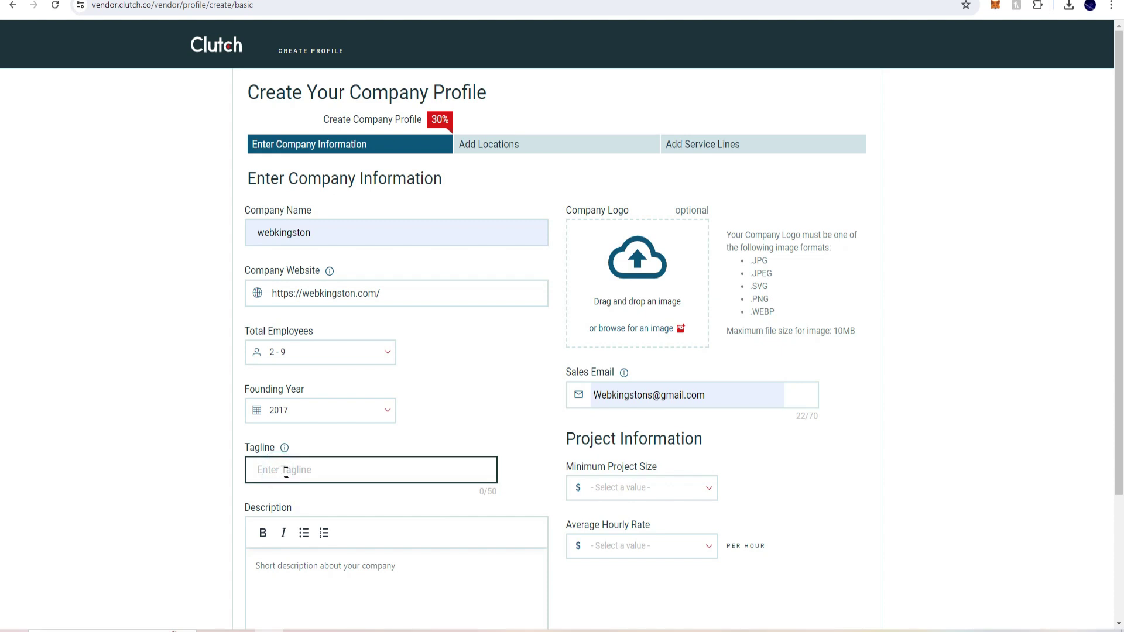
text(I'm The Best SEO Here I)
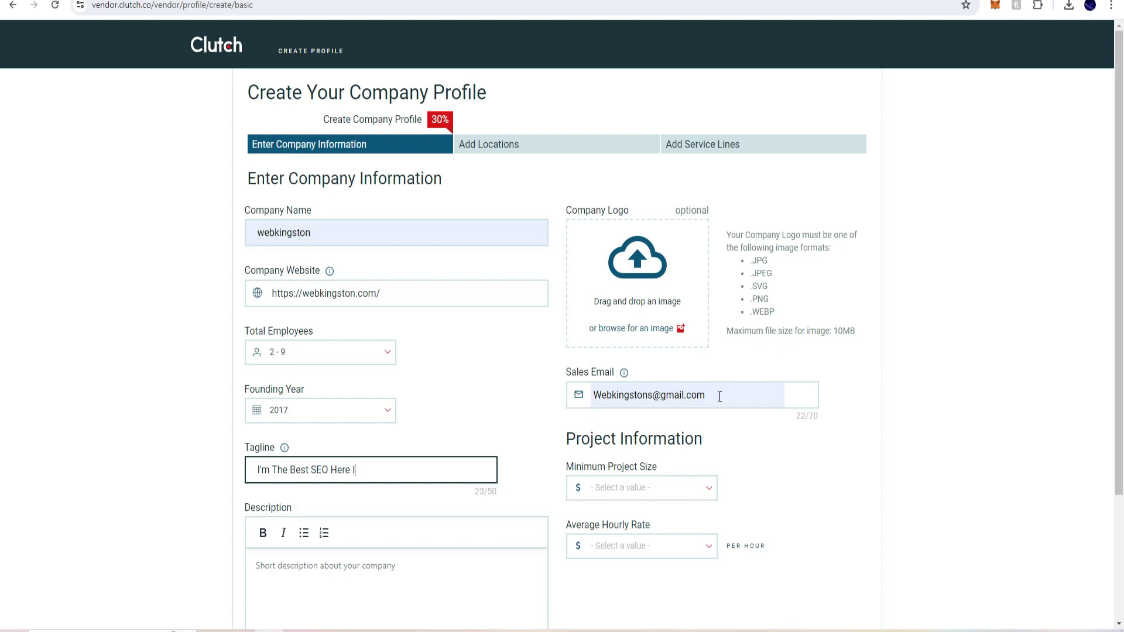
text(n The Philippibes)
double_click(411, 471)
right_click(411, 472)
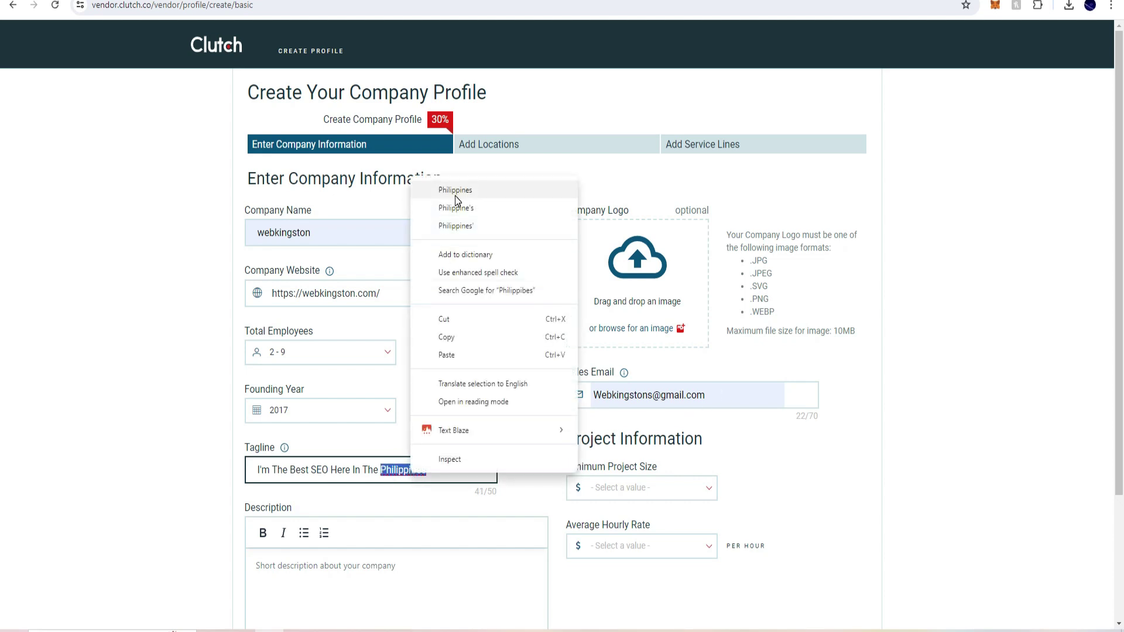
click(455, 190)
text(..)
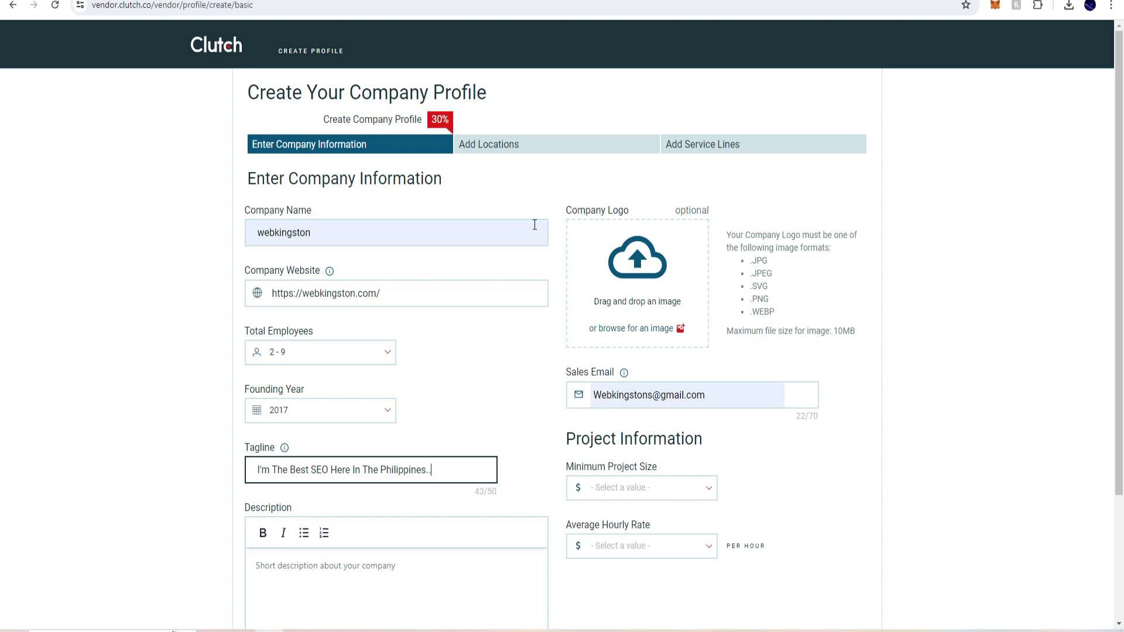
text( For T)
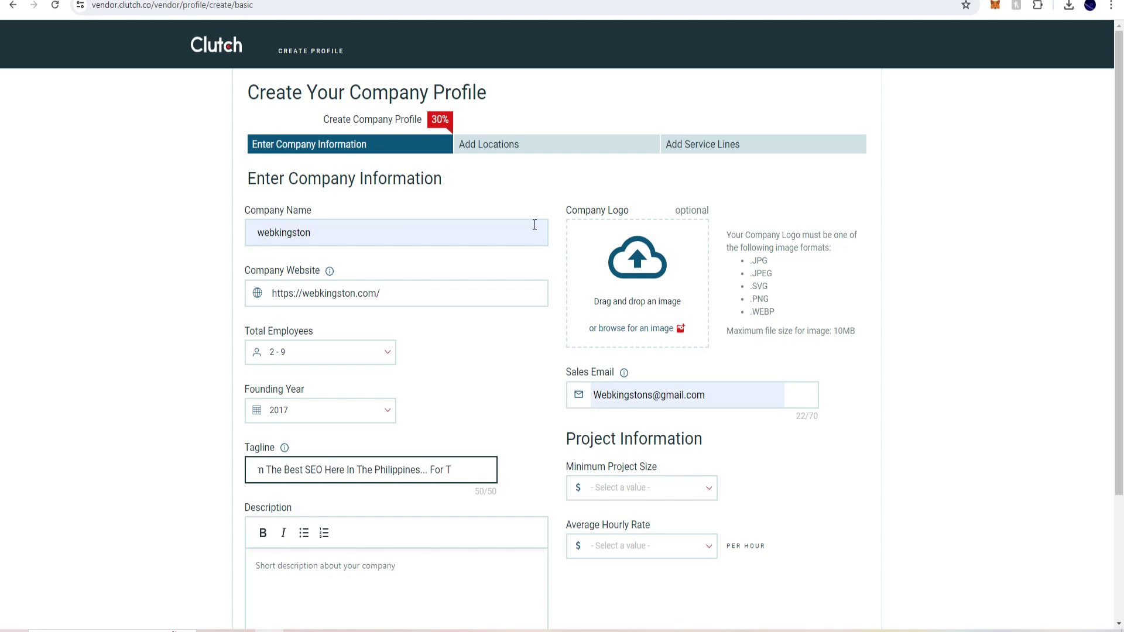
key(BackSpace)
key(BackSpace)
key(BackSpace)
key(BackSpace)
key(BackSpace)
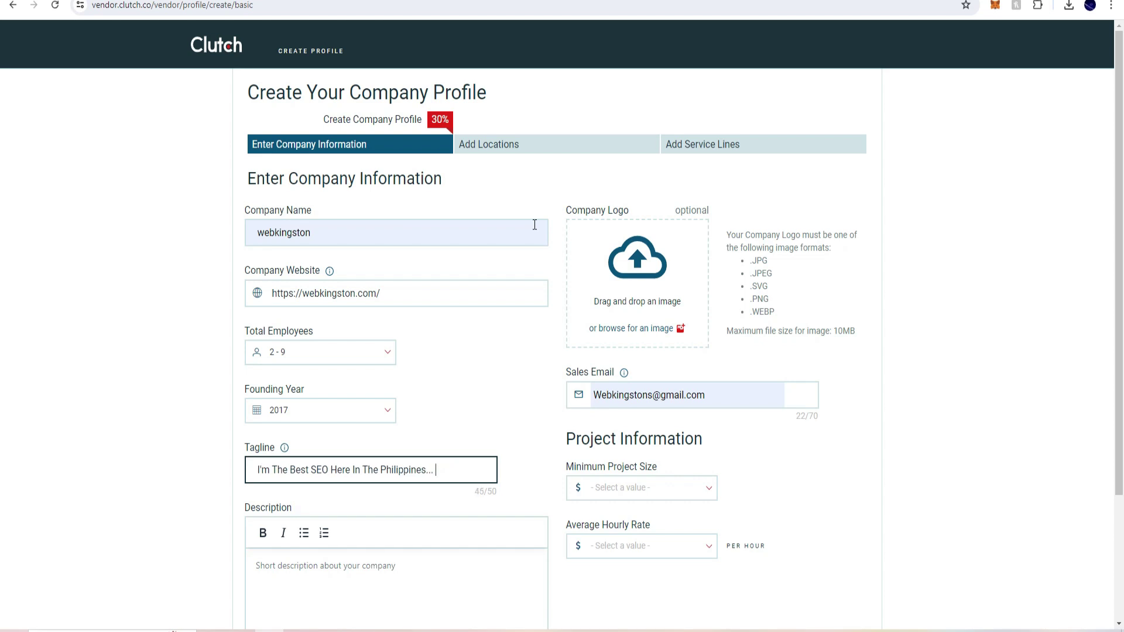
- Copy the whole tagline into the company description
scroll(458, 423, down, 3)
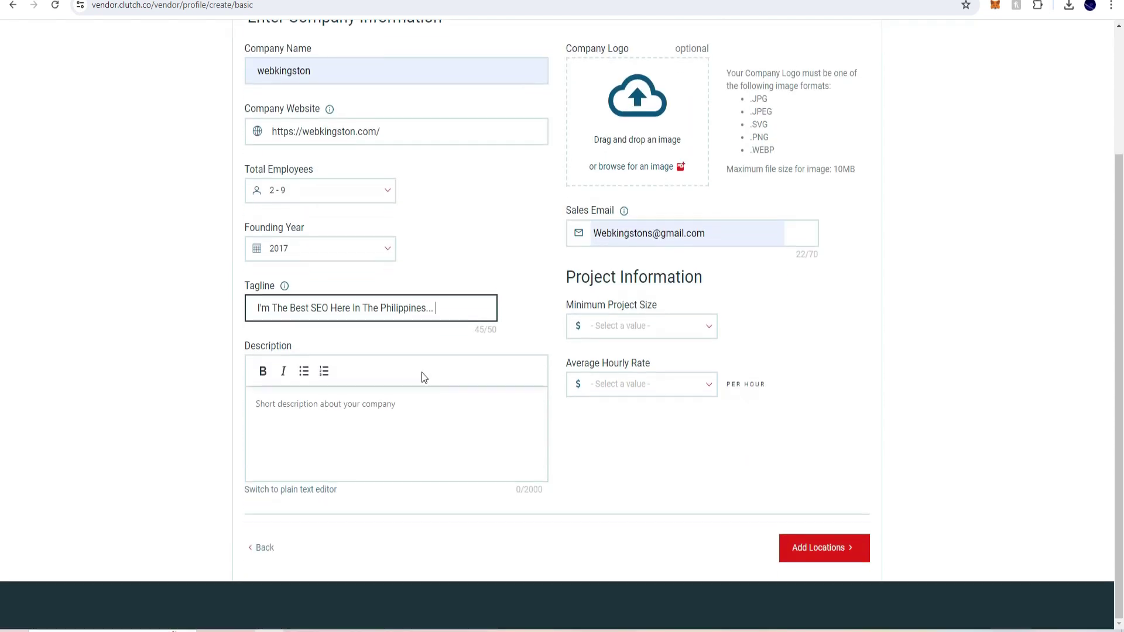
triple_click(440, 306)
key(ctrl+c)
click(316, 411)
key(ctrl+v)
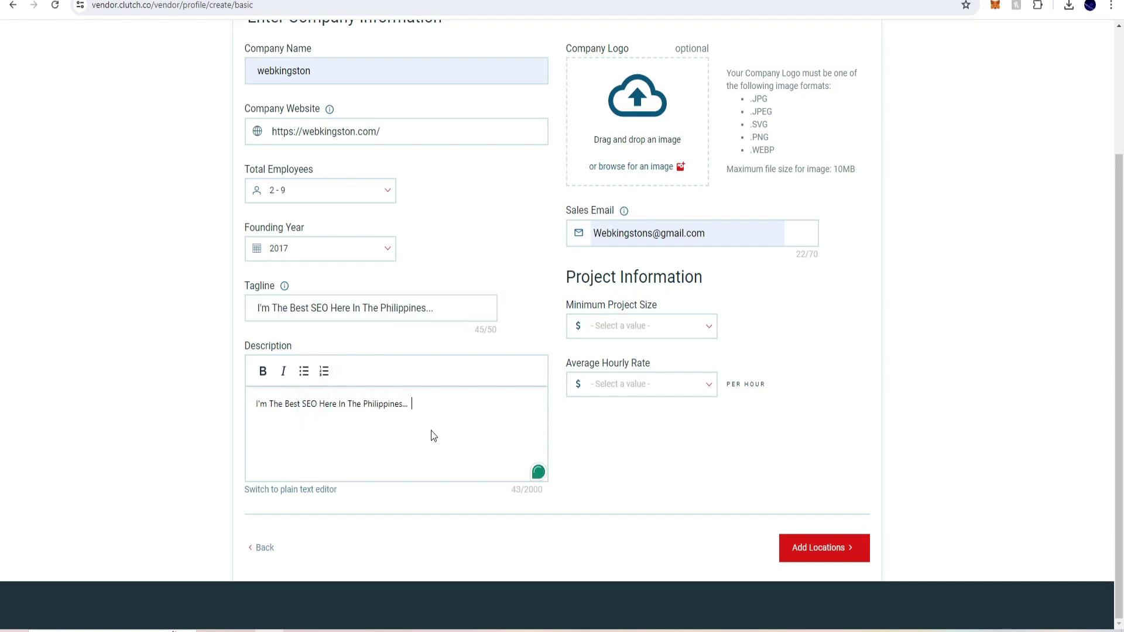
- Extend the description with "For Mega Market For Local and Global Business."
text(For Mega)
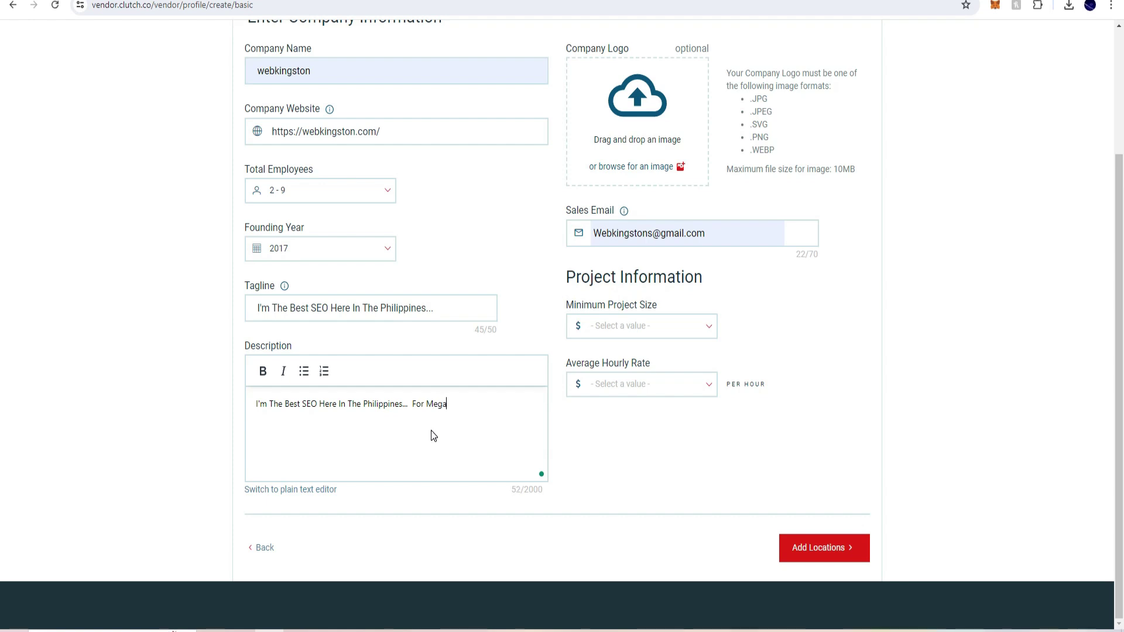
text( Market)
text(For Local and Gloab)
key(BackSpace)
key(BackSpace)
text(bal Business.)
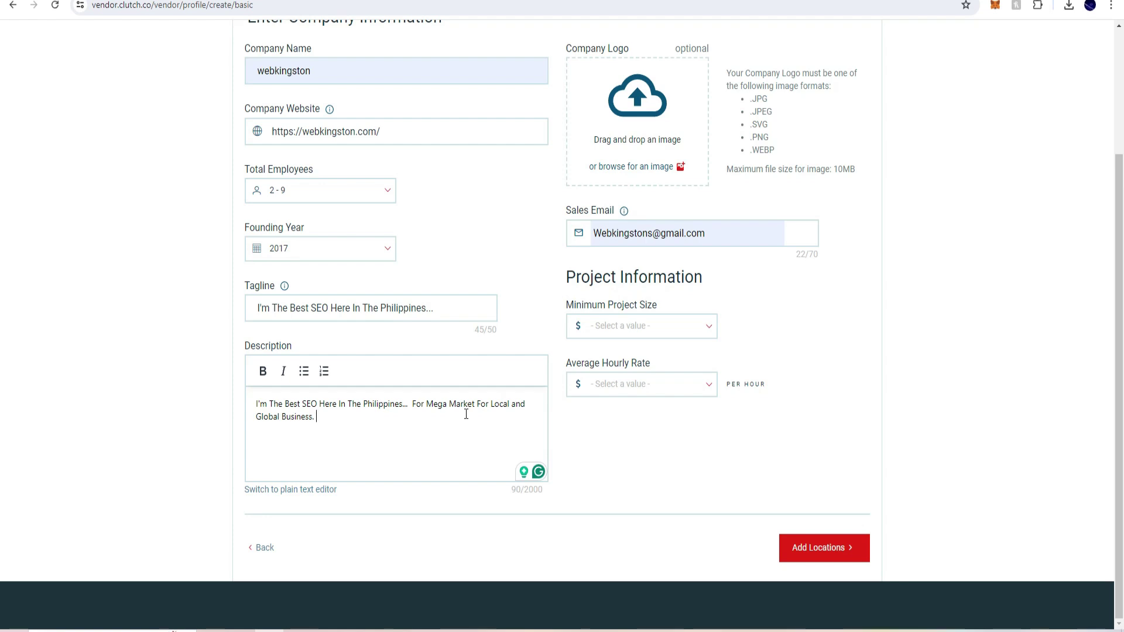
- Extend the company description with "My Website webkingston.com And Good Services and Friendly Prices...", accepting the suggested correction after "Friendly"
text(My Website webking)
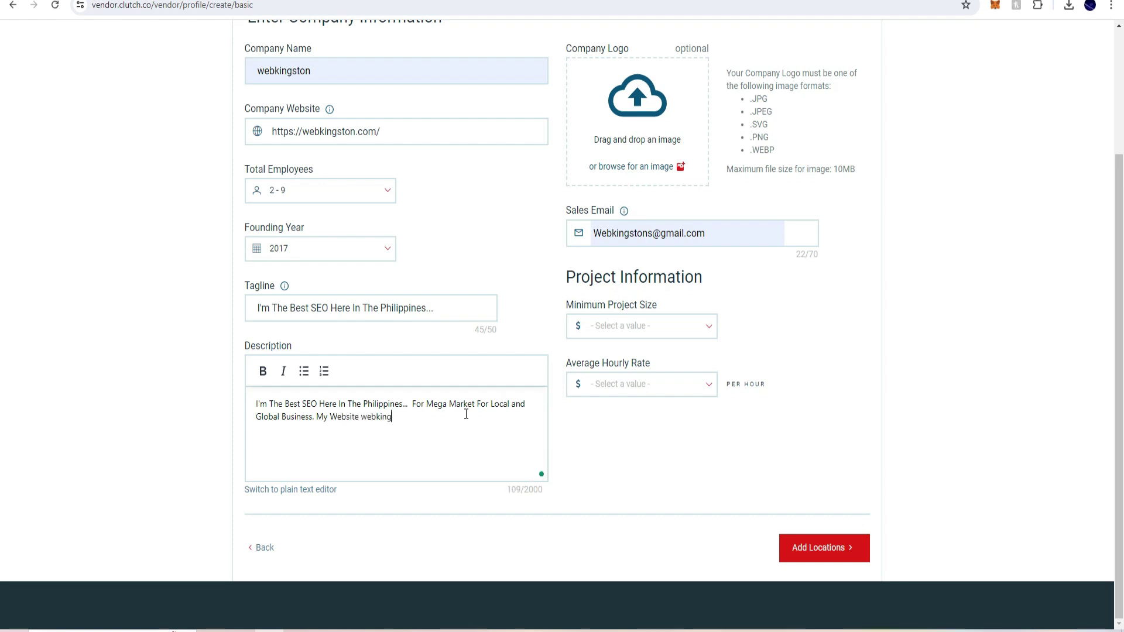
text(ston.com)
text( A)
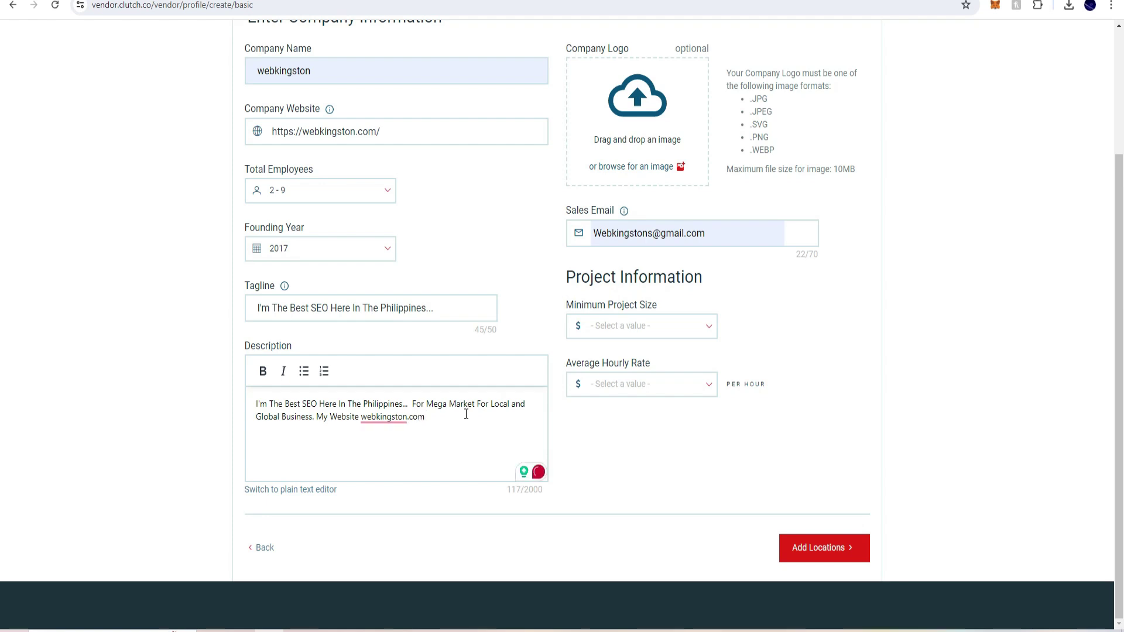
text(nd Good Services and )
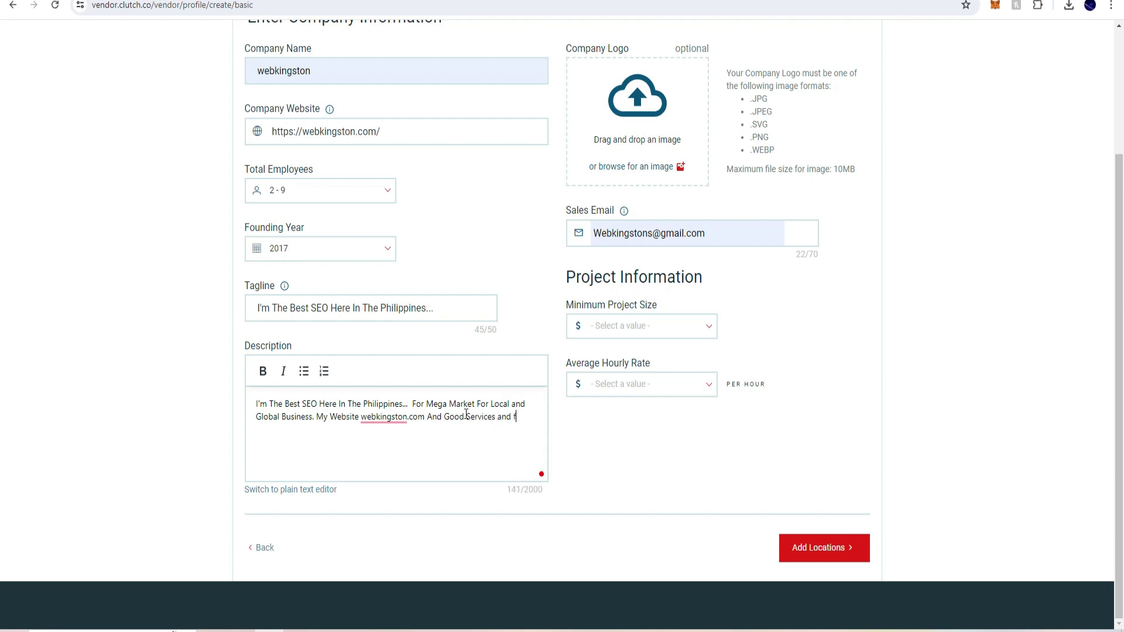
text(Friendly Price.)
key(BackSpace)
key(BackSpace)
text(...)
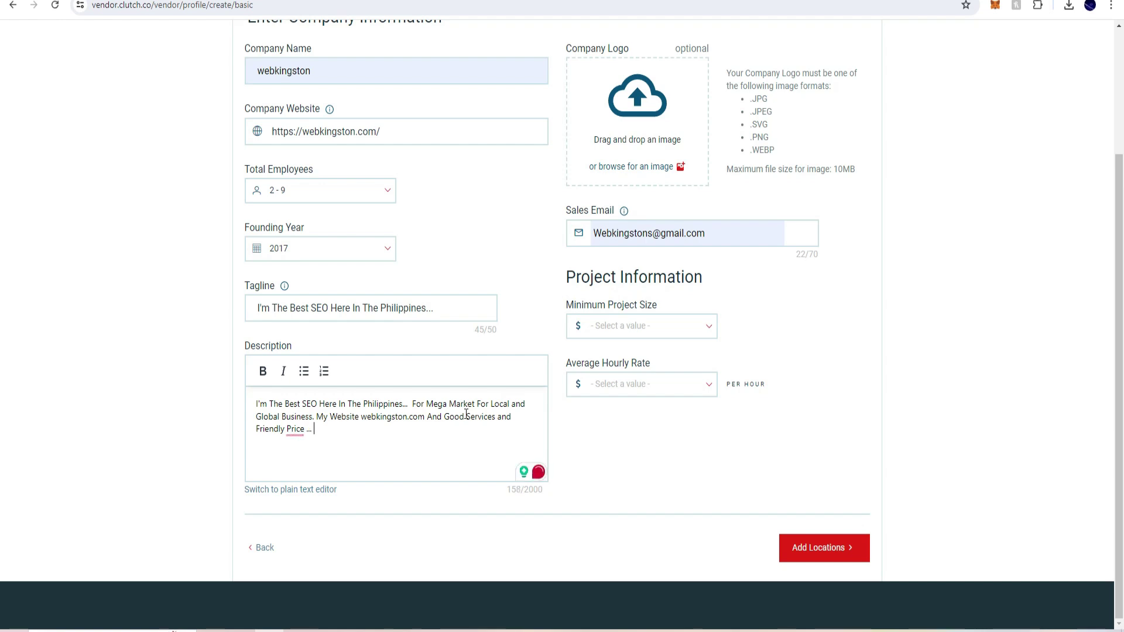
click(293, 428)
click(296, 466)
- Add "And Full-Time Work.." to the end of the description, accepting the suggested spelling of "Full-Time"
text(And)
text( Full)
text(-Time W)
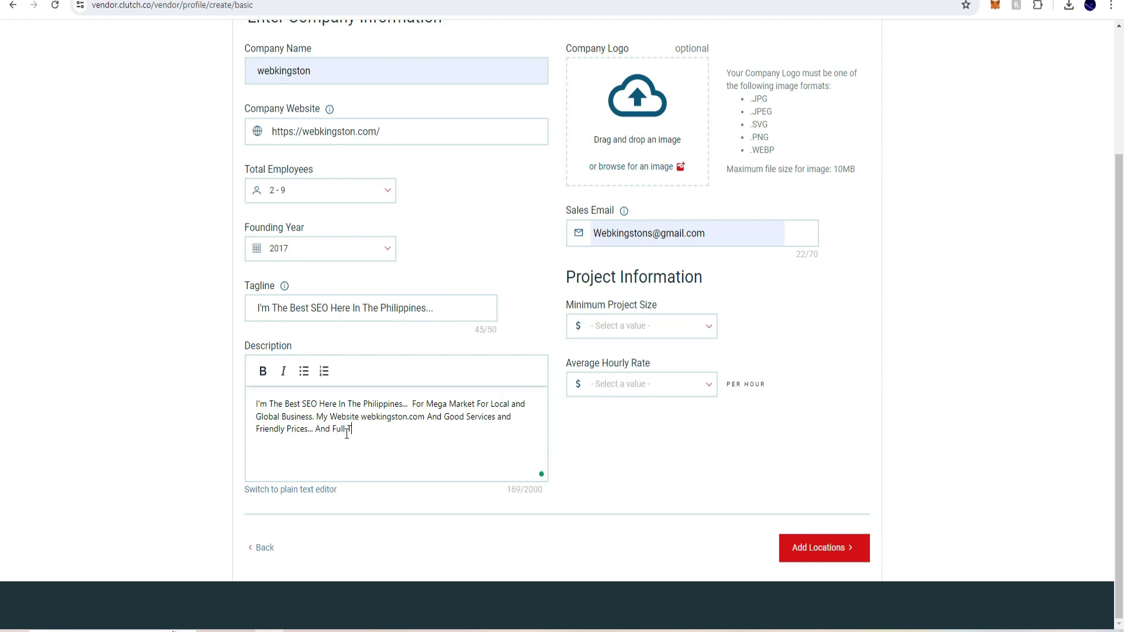
text(r)
text(ork..)
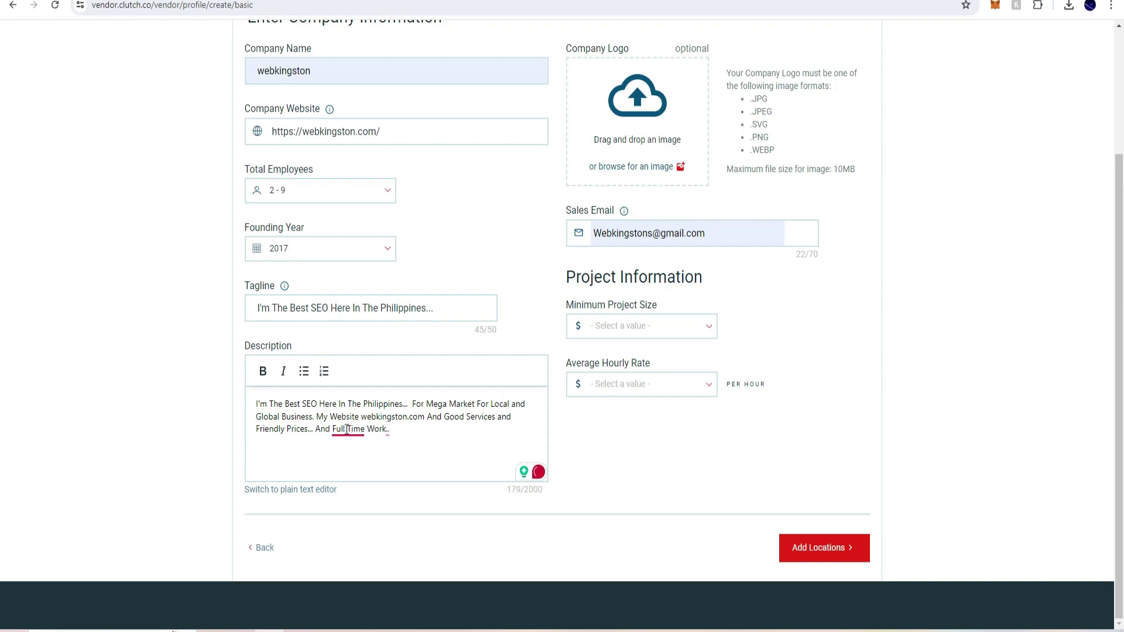
mouse_move(347, 436)
click(351, 466)
- Upload the blue Webkingston globe image ending in "_n-removebg-preview" from Downloads as the company logo
scroll(554, 395, up, 3)
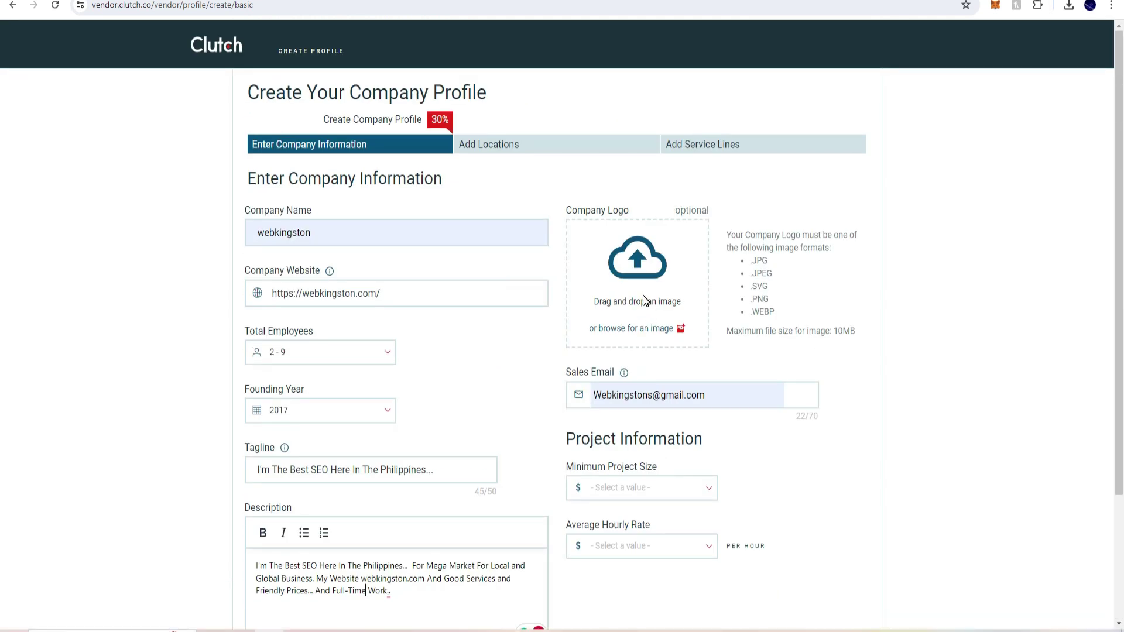
click(649, 266)
click(674, 329)
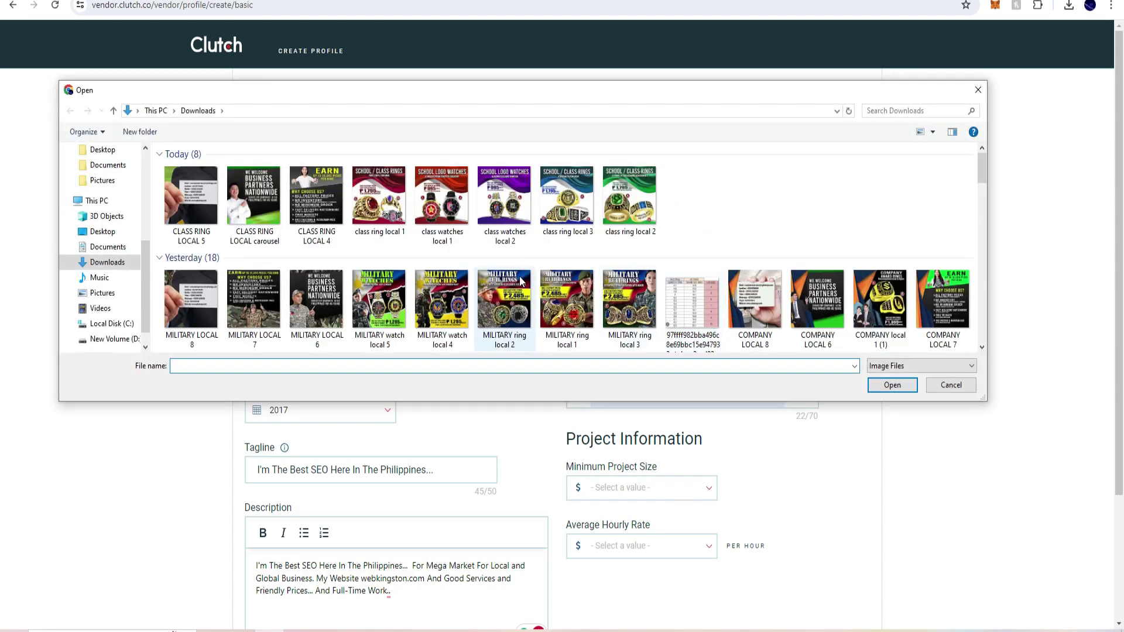
scroll(521, 281, down, 15)
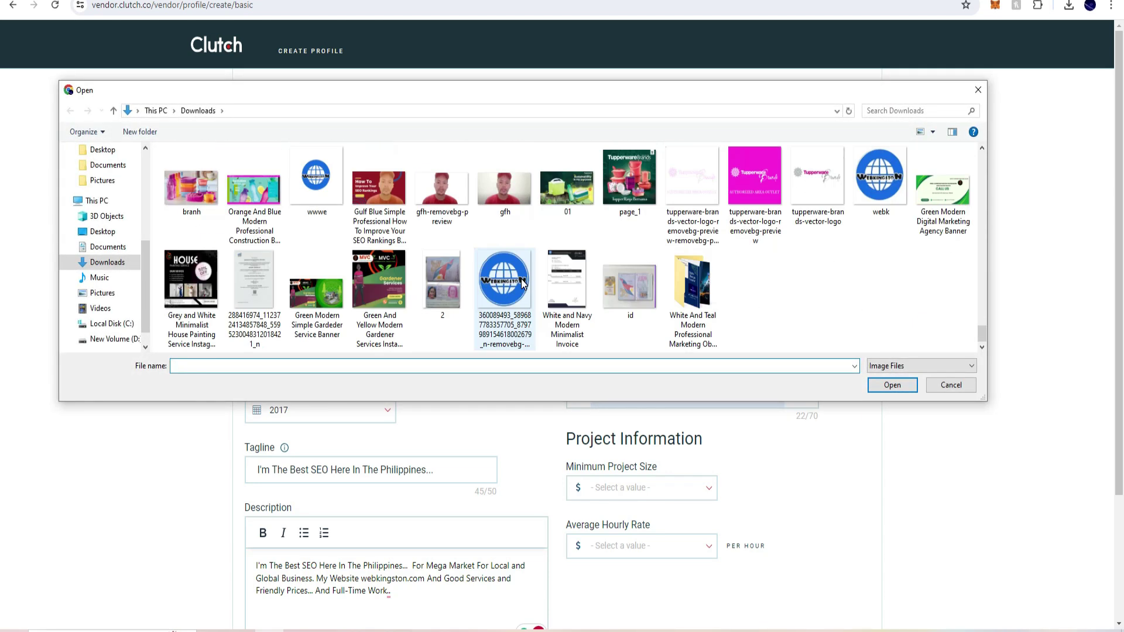
click(492, 288)
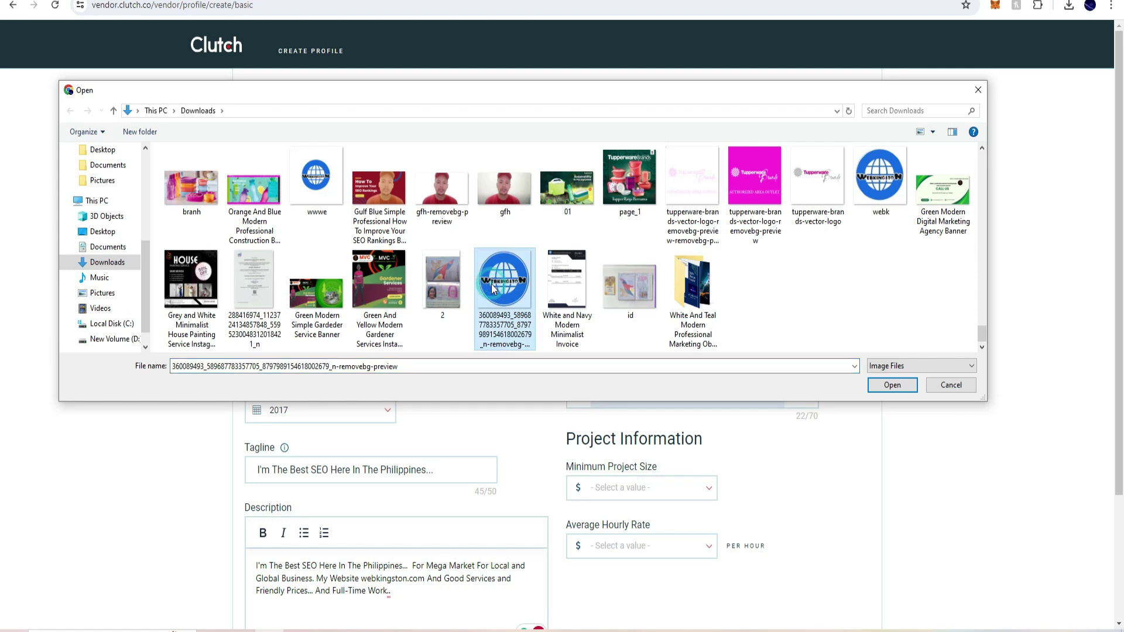
click(887, 384)
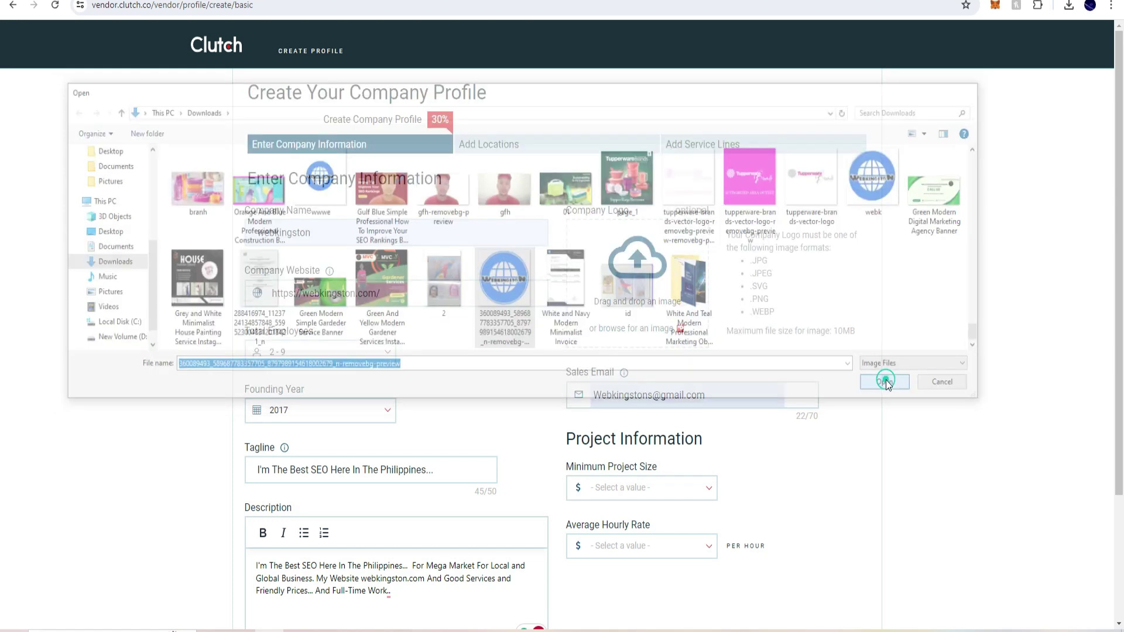
- Set the minimum project size to $1,000+ and the average hourly rate to $50 - $99, and continue to adding locations
scroll(785, 298, down, 2)
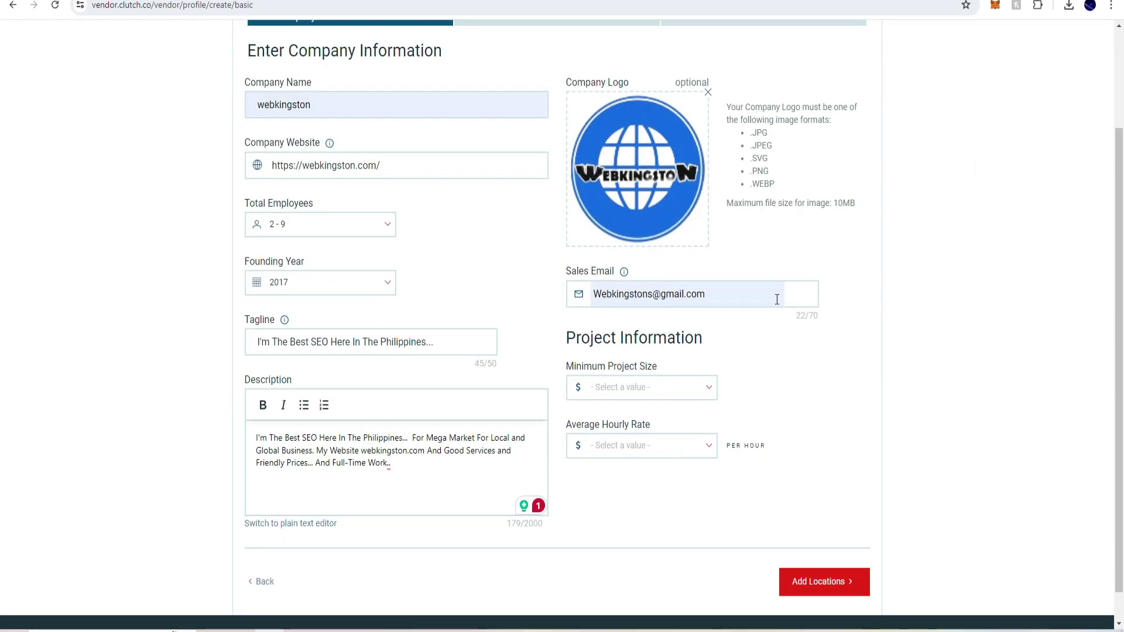
click(718, 292)
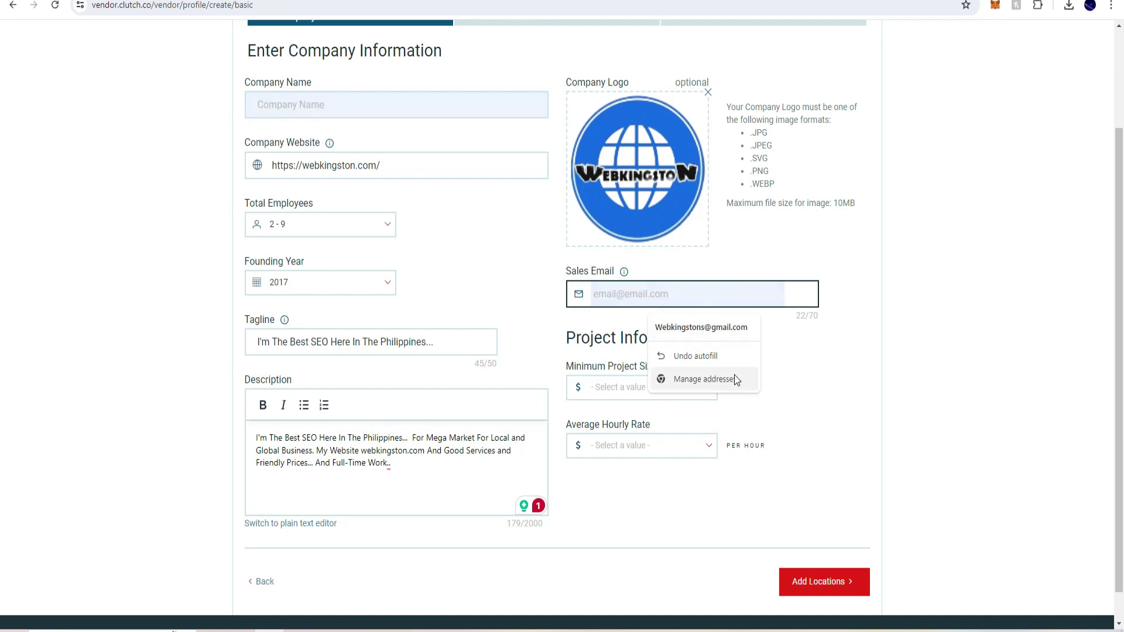
click(817, 369)
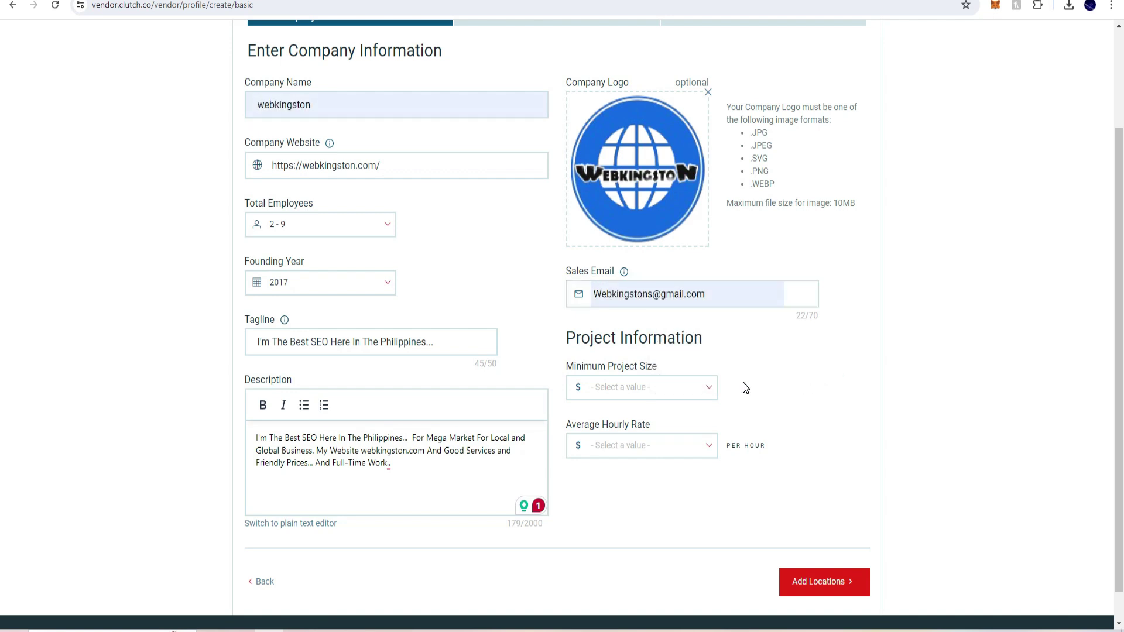
click(638, 393)
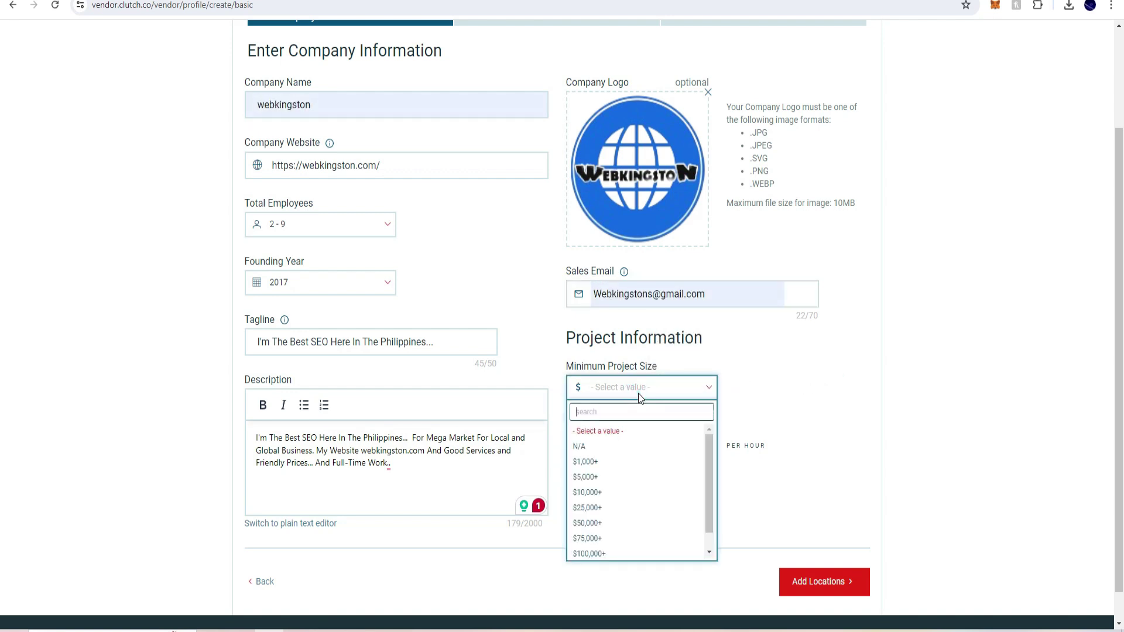
click(596, 462)
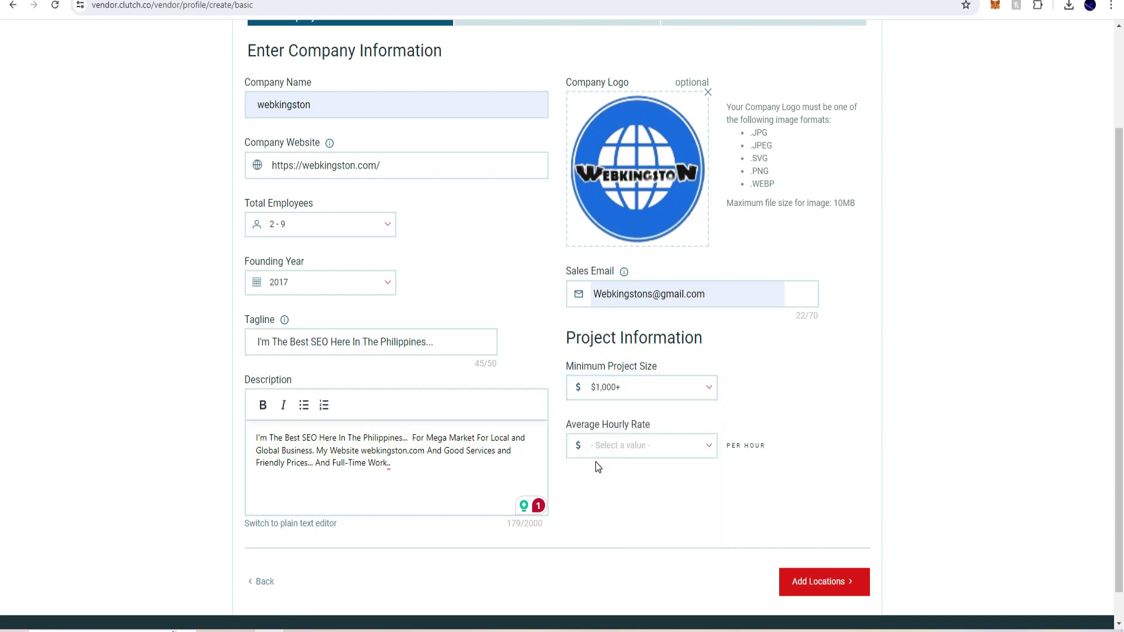
click(642, 445)
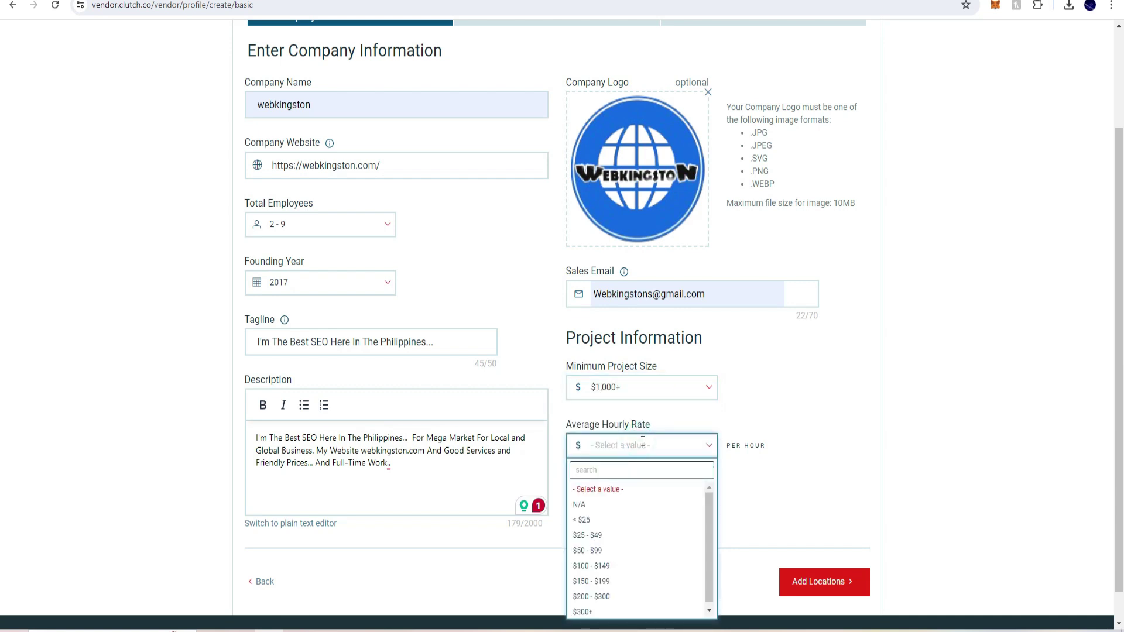
click(613, 551)
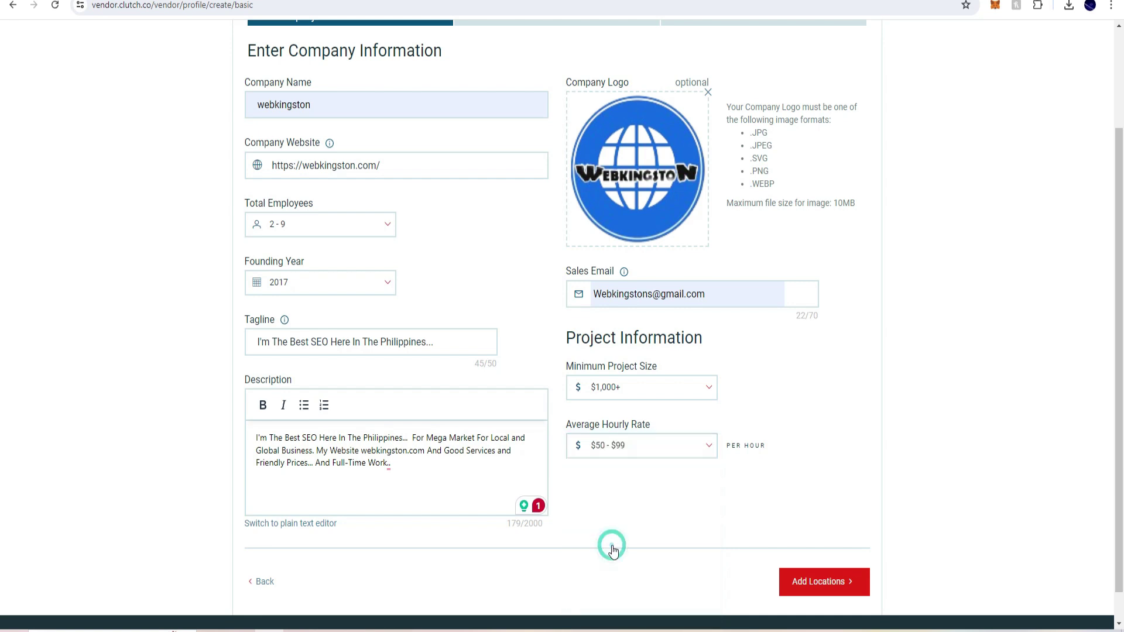
click(813, 573)
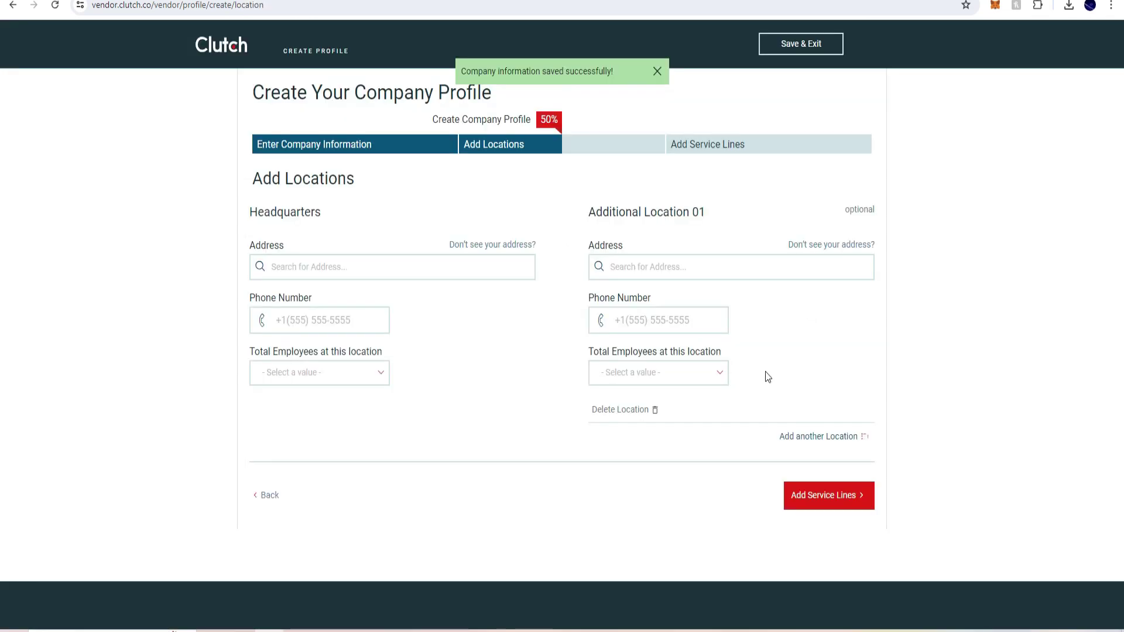
- Switch to Facebook, search for webkingston and open the intro of the Webkingston Web Portal Services page
click(334, 269)
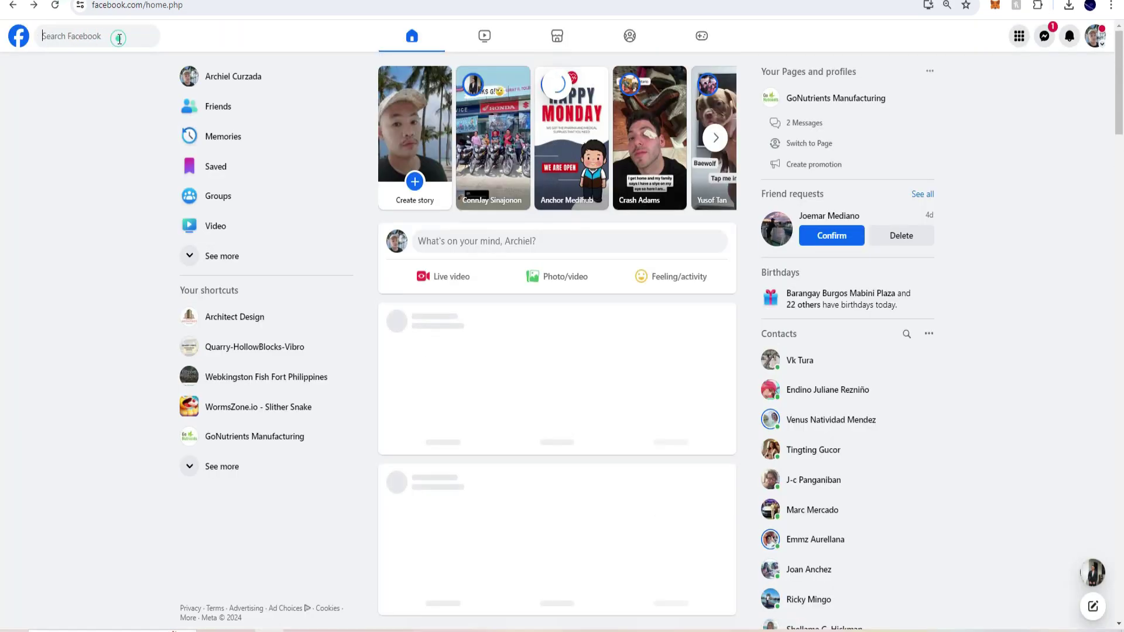
click(119, 38)
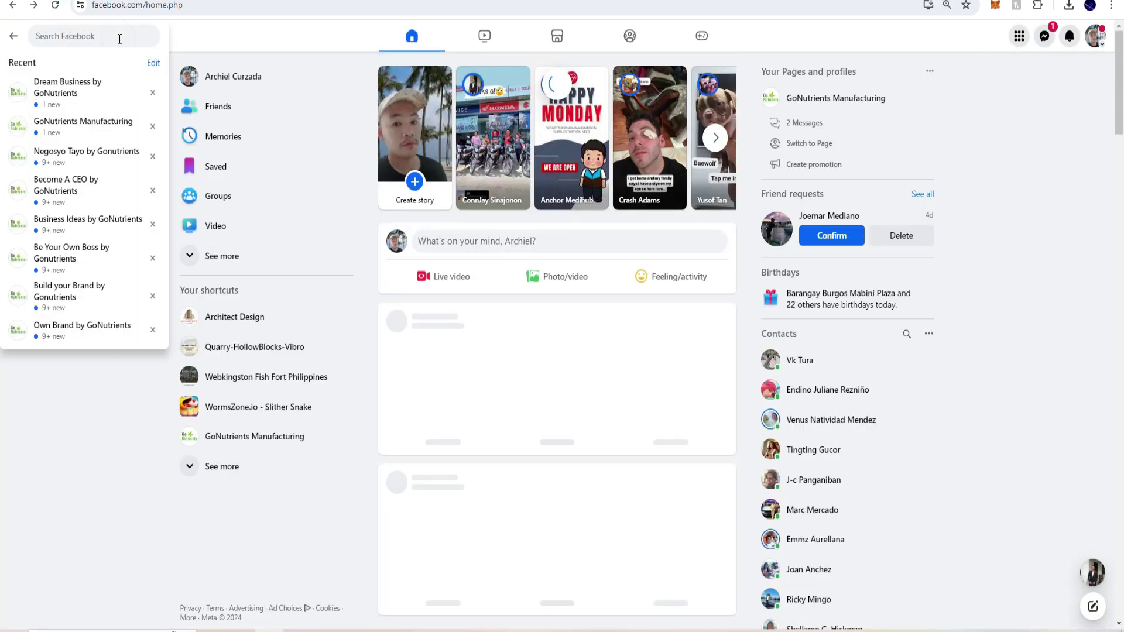
text(webki)
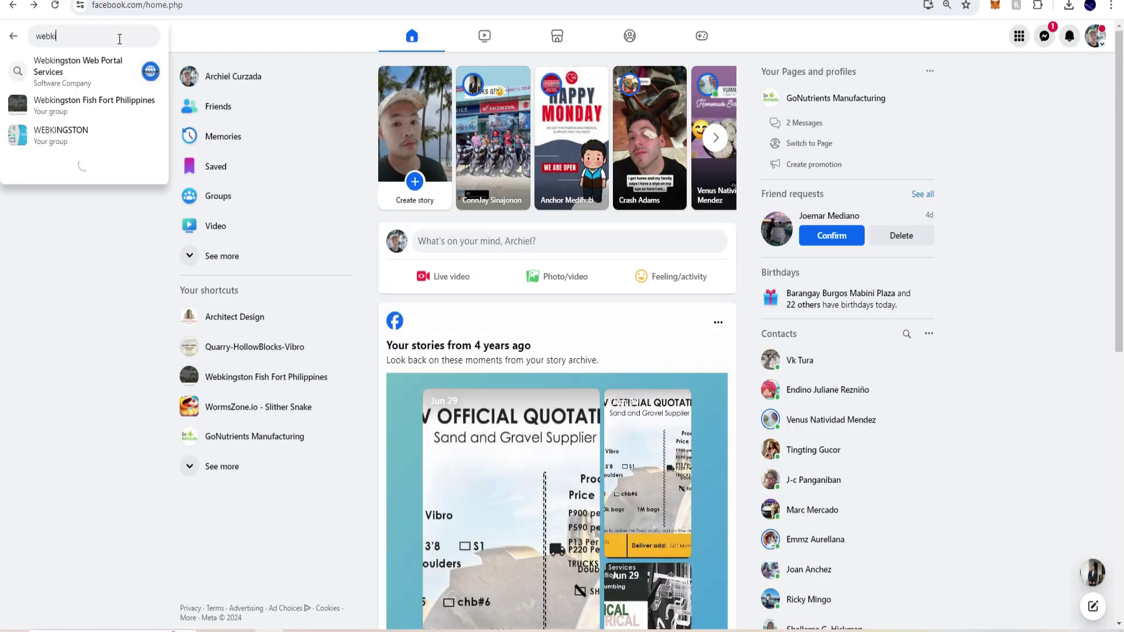
click(117, 62)
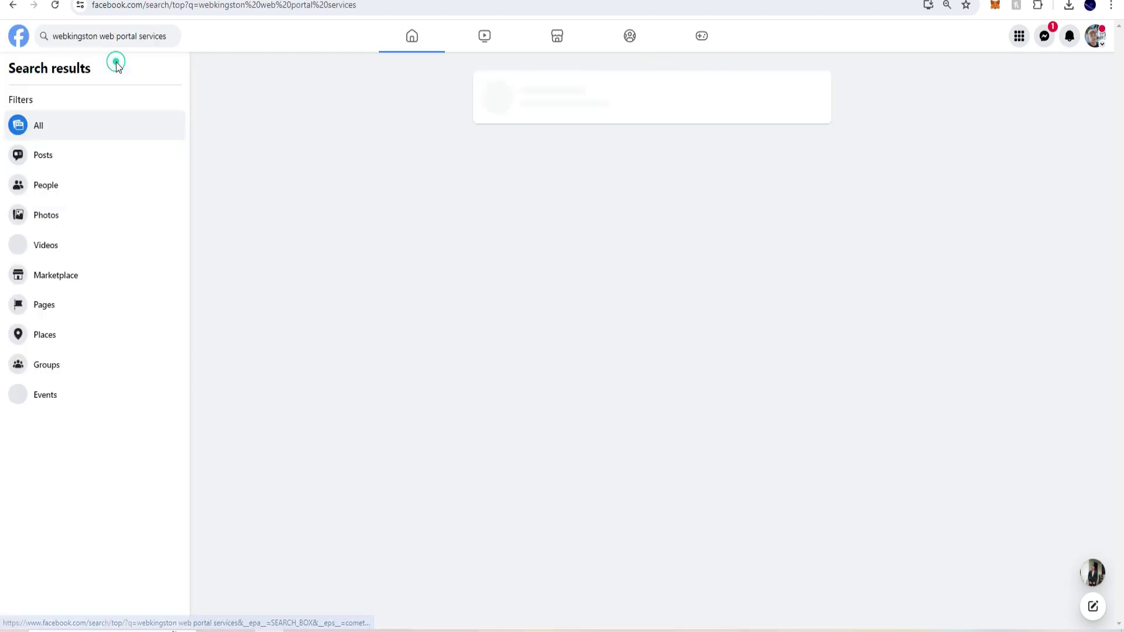
click(550, 94)
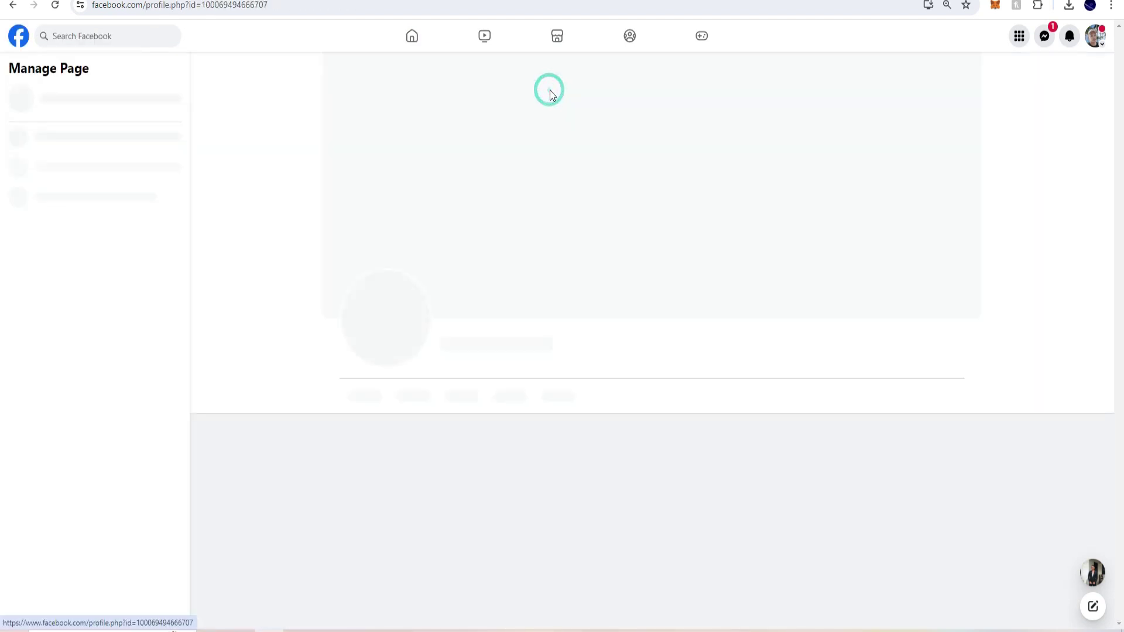
scroll(556, 141, down, 4)
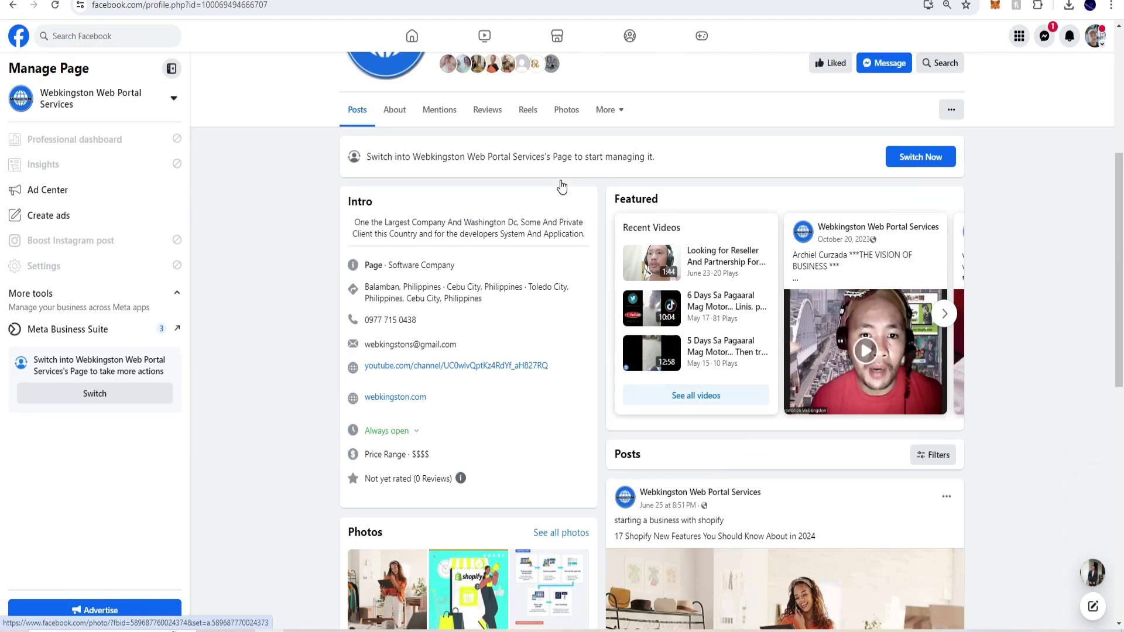
- Copy the location text from the Facebook page's intro into the headquarters address on the Clutch profile
drag(491, 300, 361, 286)
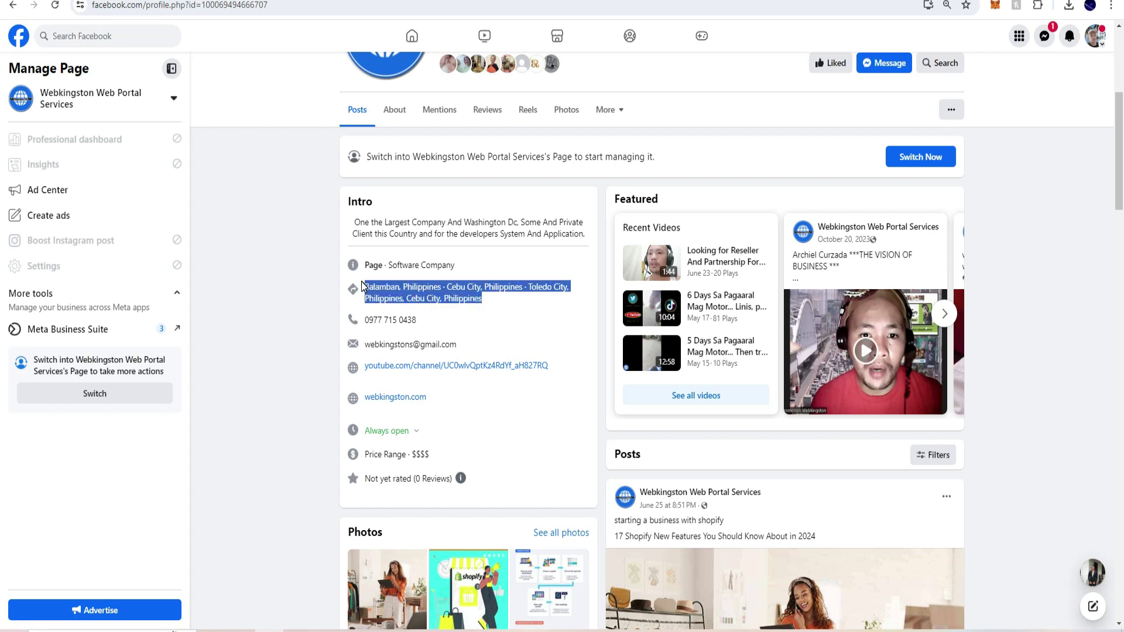
key(ctrl+c)
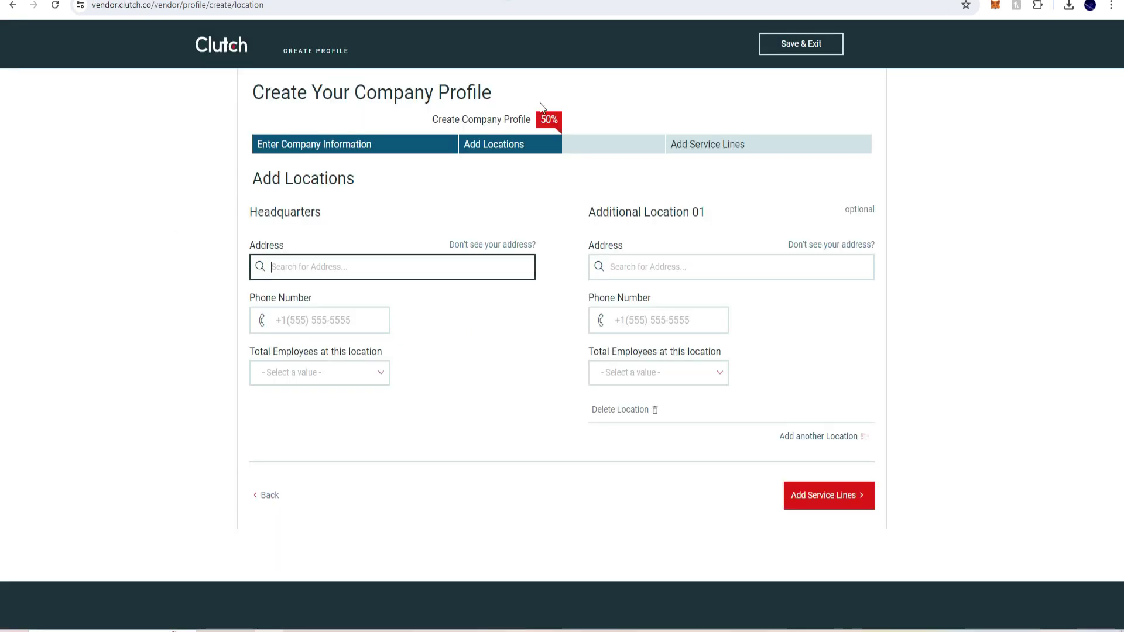
key(ctrl+v)
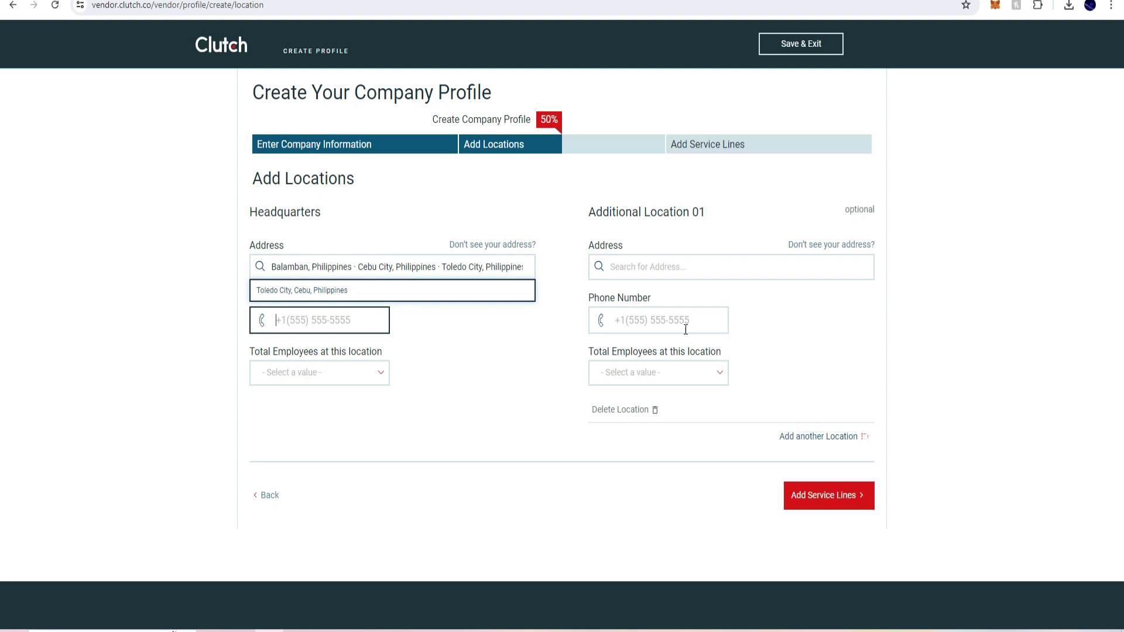
- Enter the company's phone number for the headquarters and set its total employees to 2 - 5
click(318, 326)
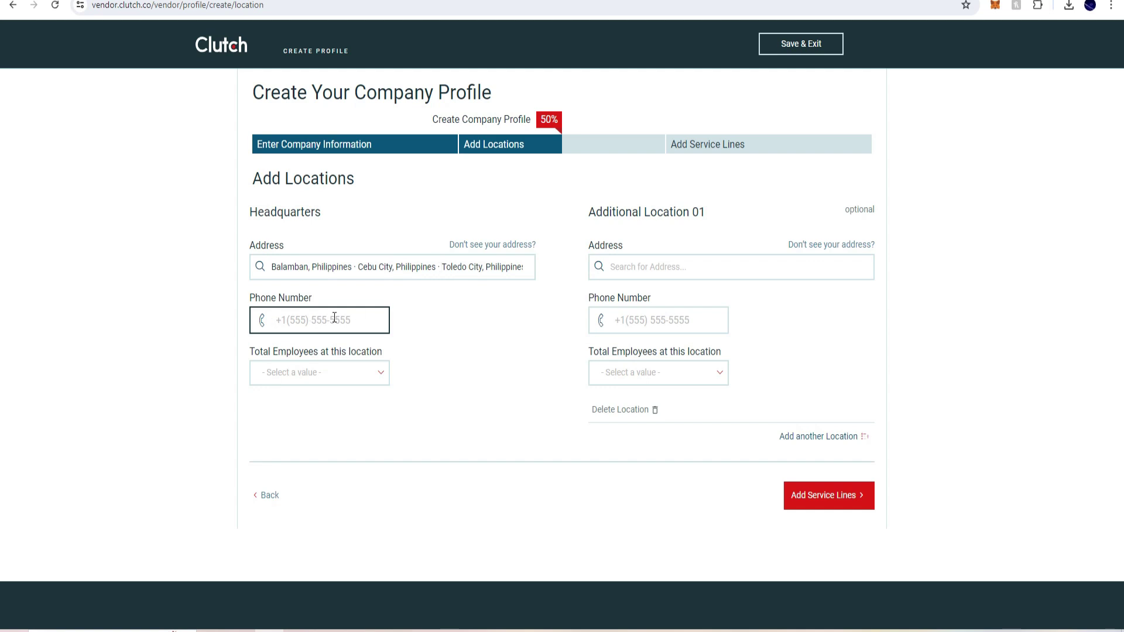
text(+63 9777)
click(326, 381)
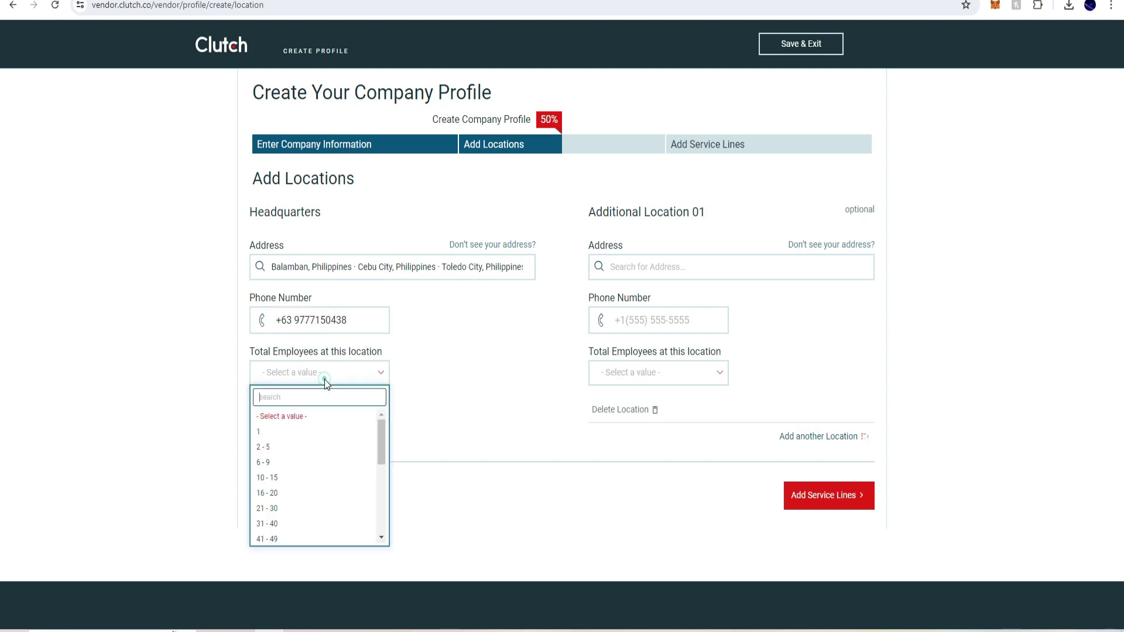
click(309, 453)
click(643, 270)
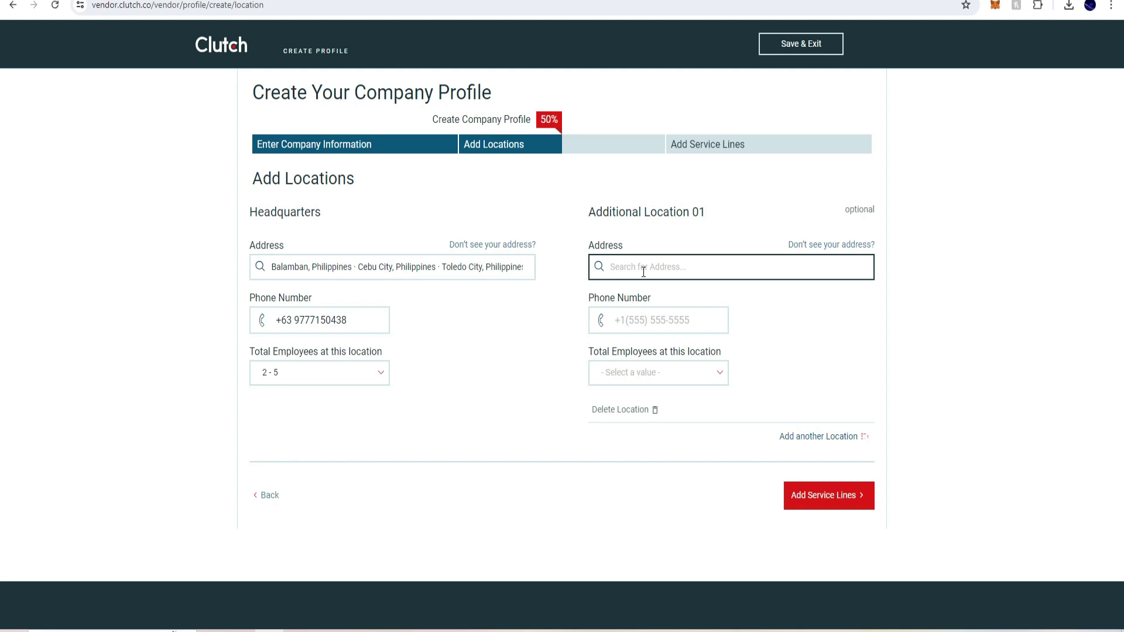
text(Rem)
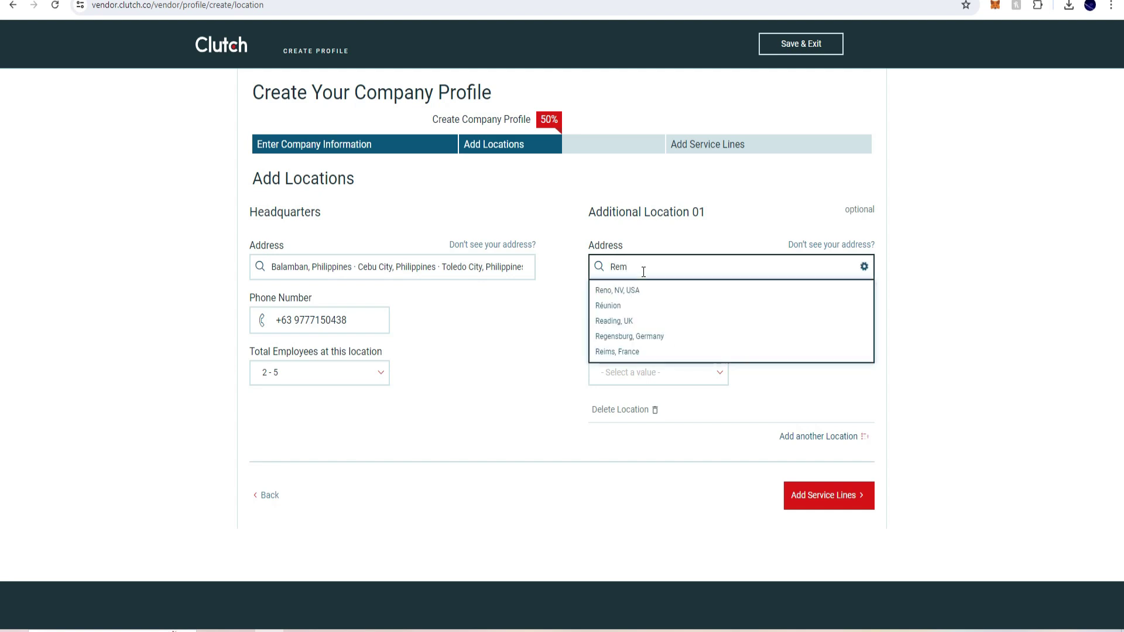
key(BackSpace)
key(BackSpace)
key(BackSpace)
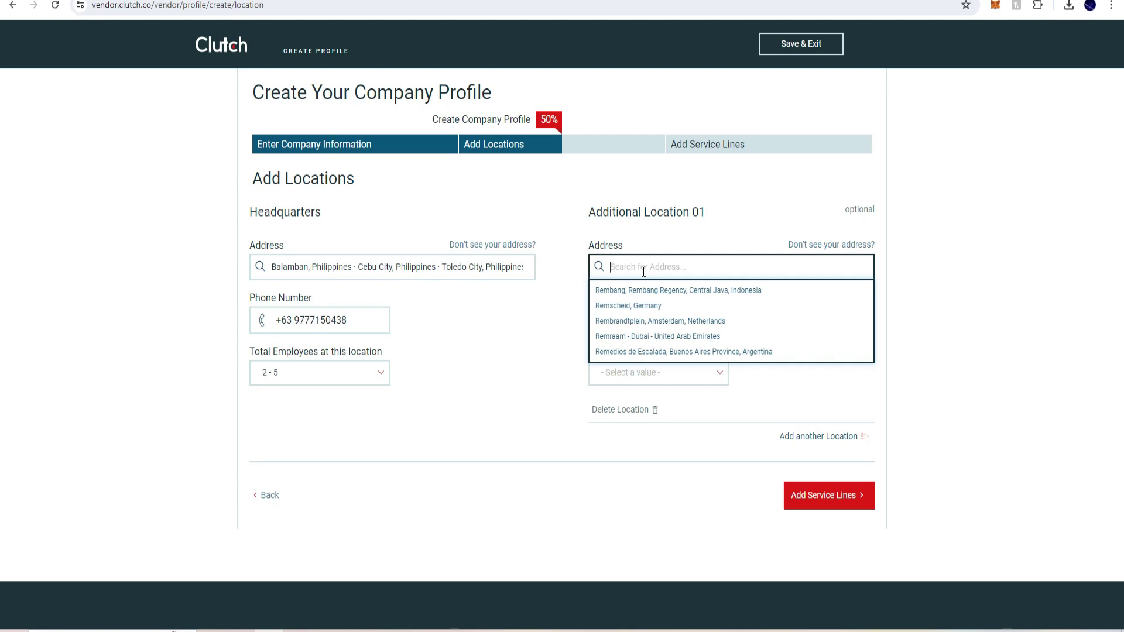
- Search for Manila as the address of Additional Location 01 and choose the Manila, Philippines match
text(mani)
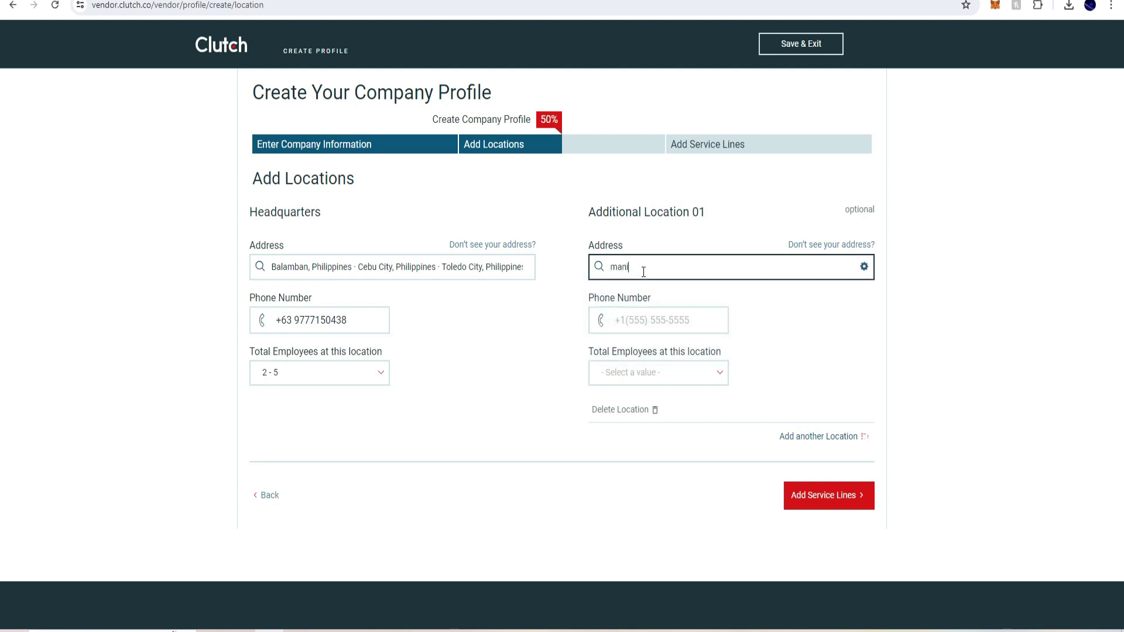
text(la)
click(658, 290)
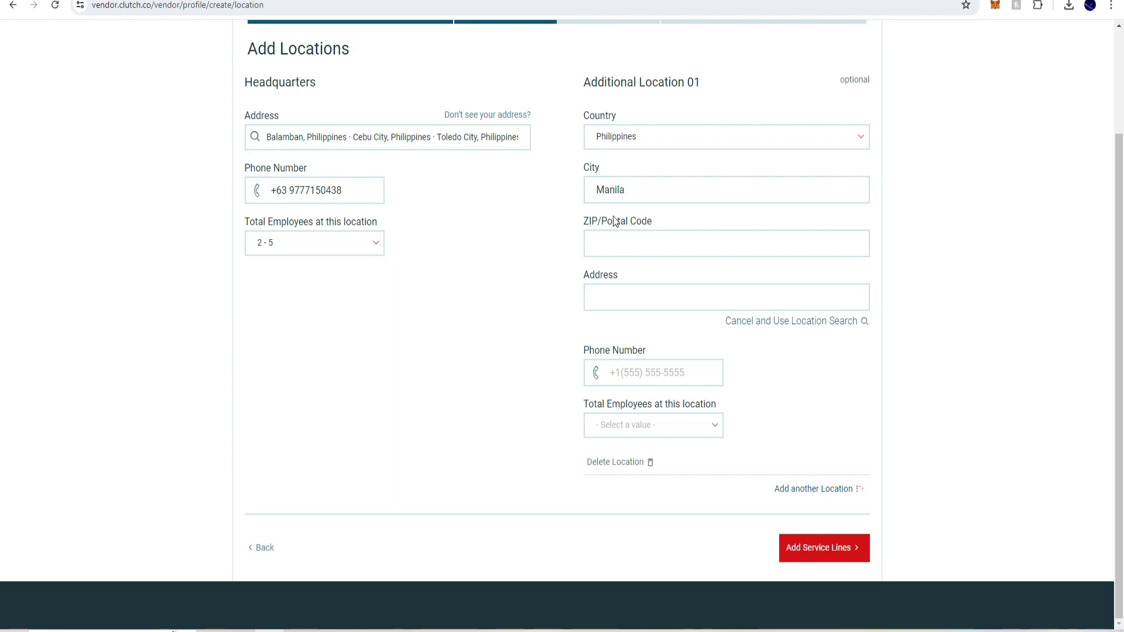
- Fill Additional Location 01's city and postal code with the saved Malate entry, and enter manila as its address
click(626, 241)
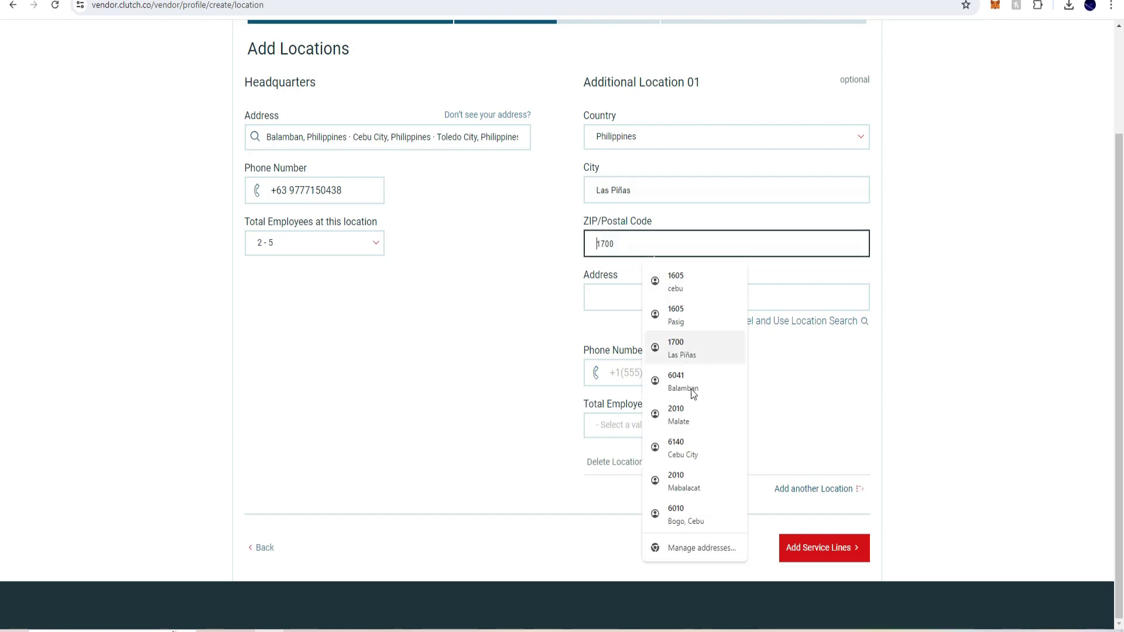
click(682, 417)
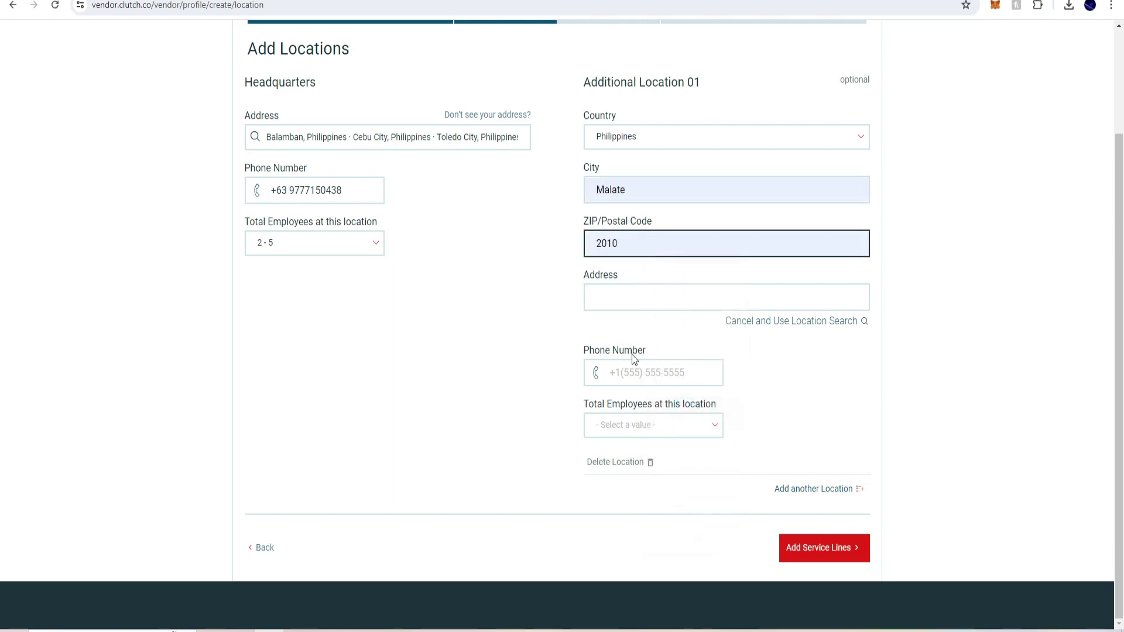
click(623, 301)
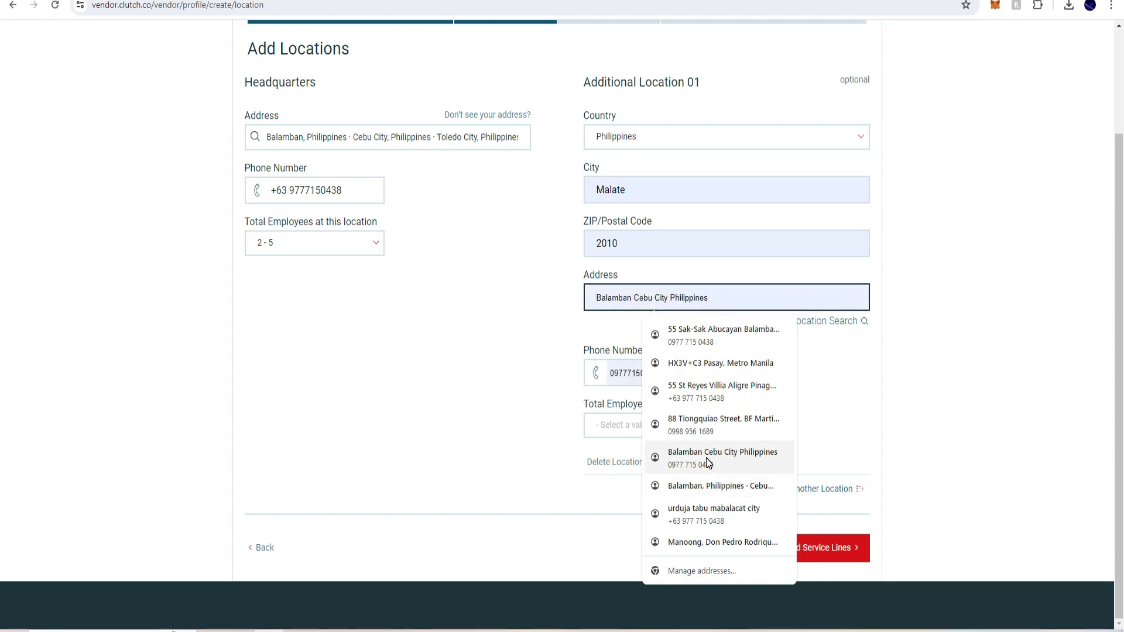
text(r)
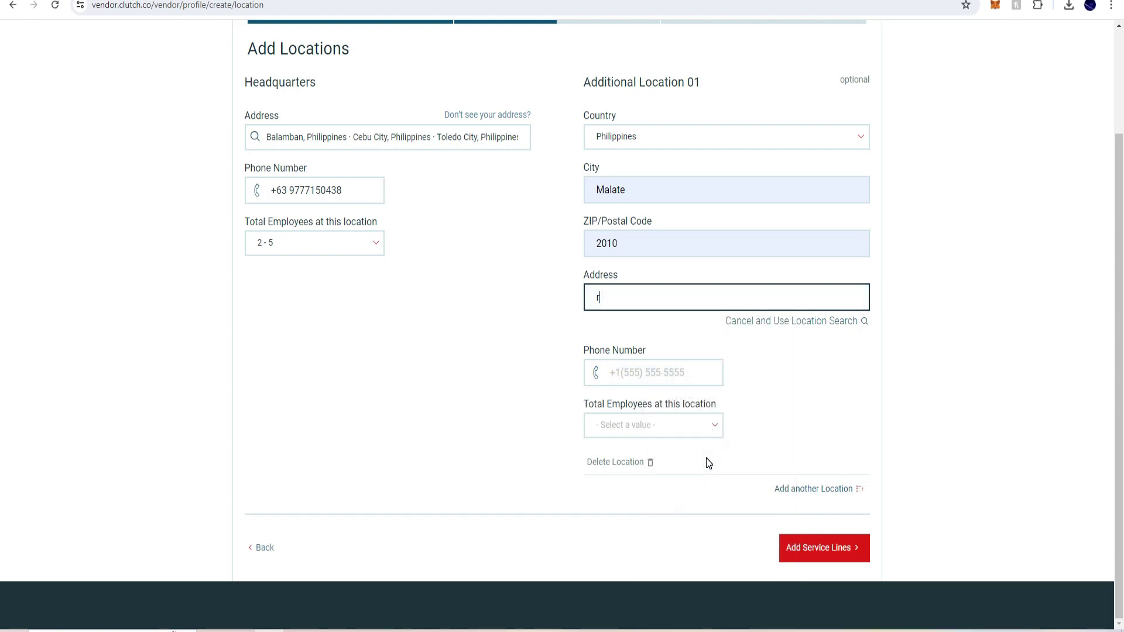
text(emai)
key(BackSpace)
text(nila)
click(662, 296)
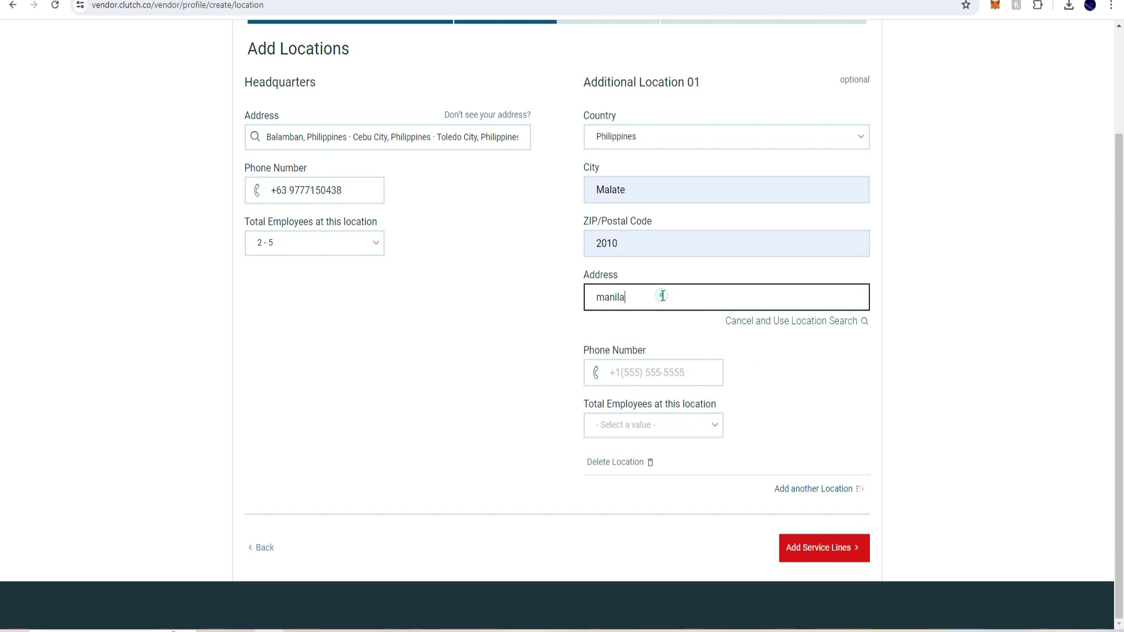
- Fill in the saved company phone number for Additional Location 01 and set its total employees to 2 - 5
click(635, 372)
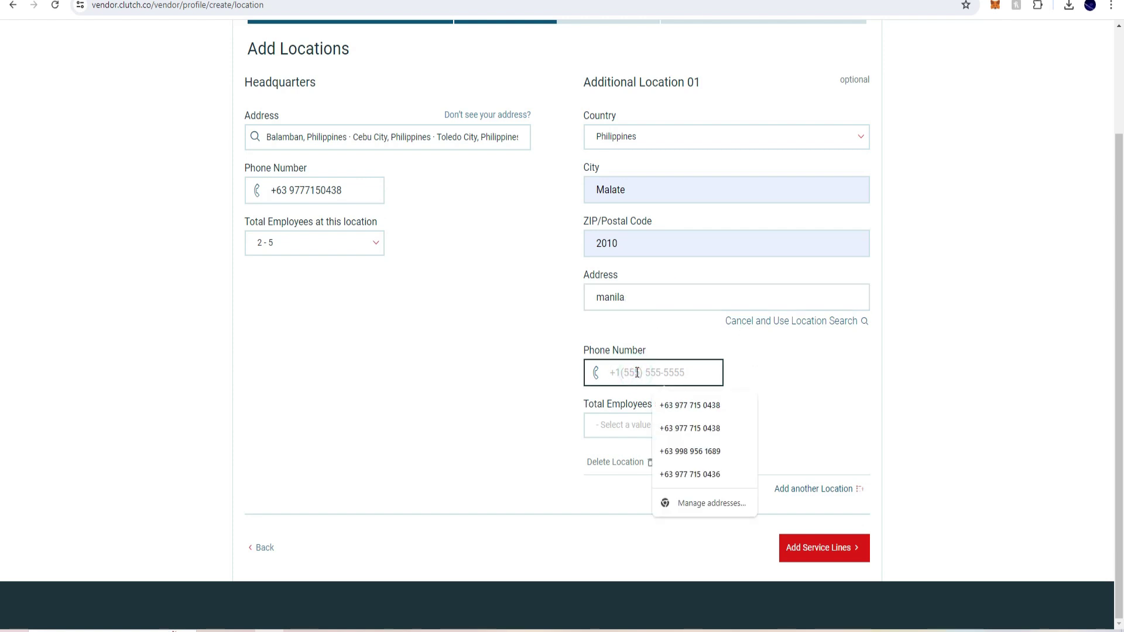
click(684, 430)
click(644, 426)
click(624, 490)
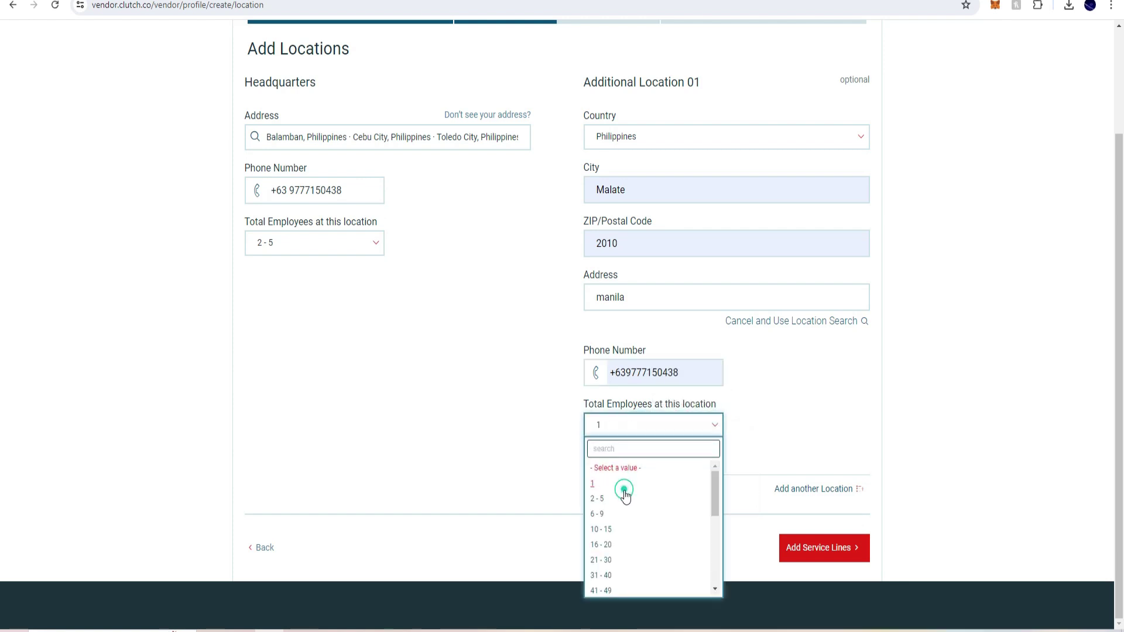
click(624, 432)
click(599, 499)
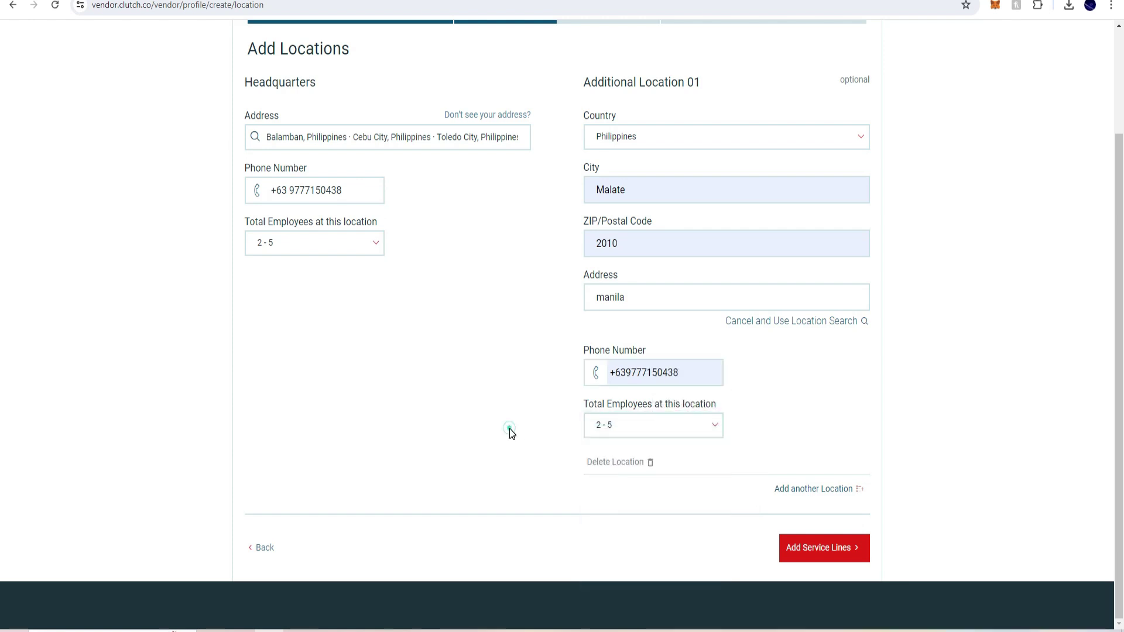
scroll(567, 366, up, 2)
scroll(574, 368, down, 2)
- Try to continue to the service lines, removing the Toledo City part from the end of the headquarters address
click(815, 547)
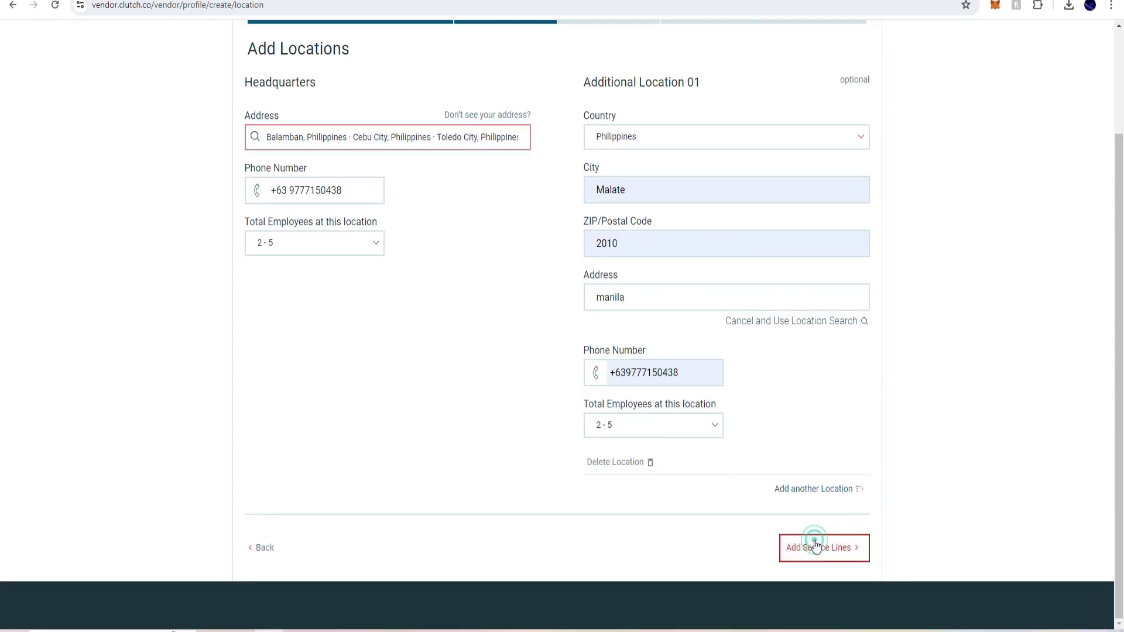
drag(439, 142, 578, 171)
key(BackSpace)
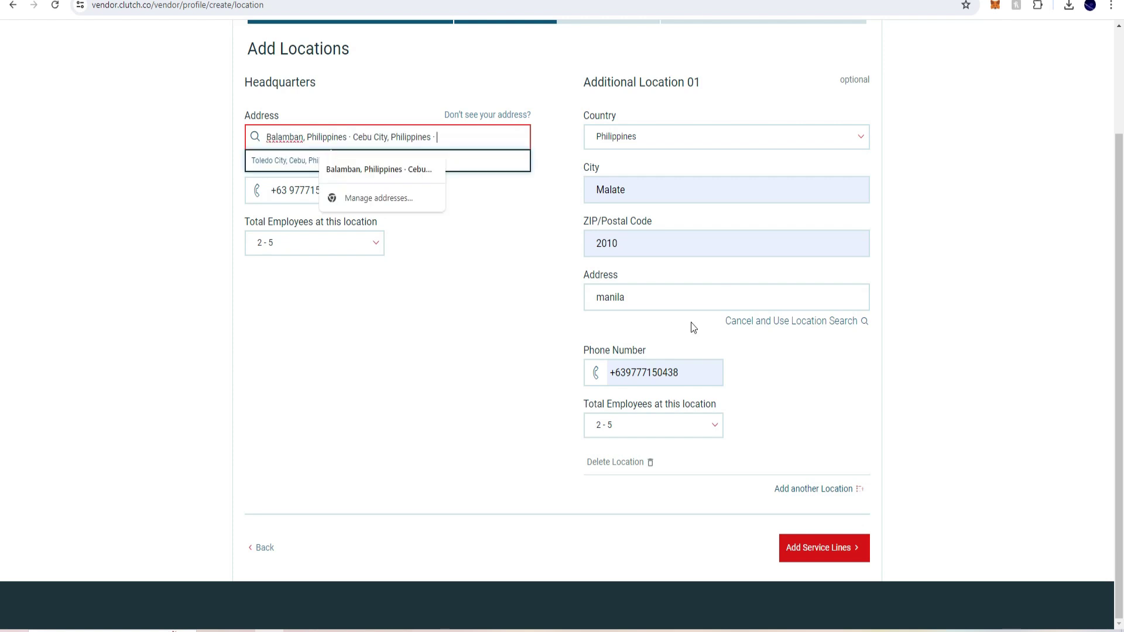
click(826, 556)
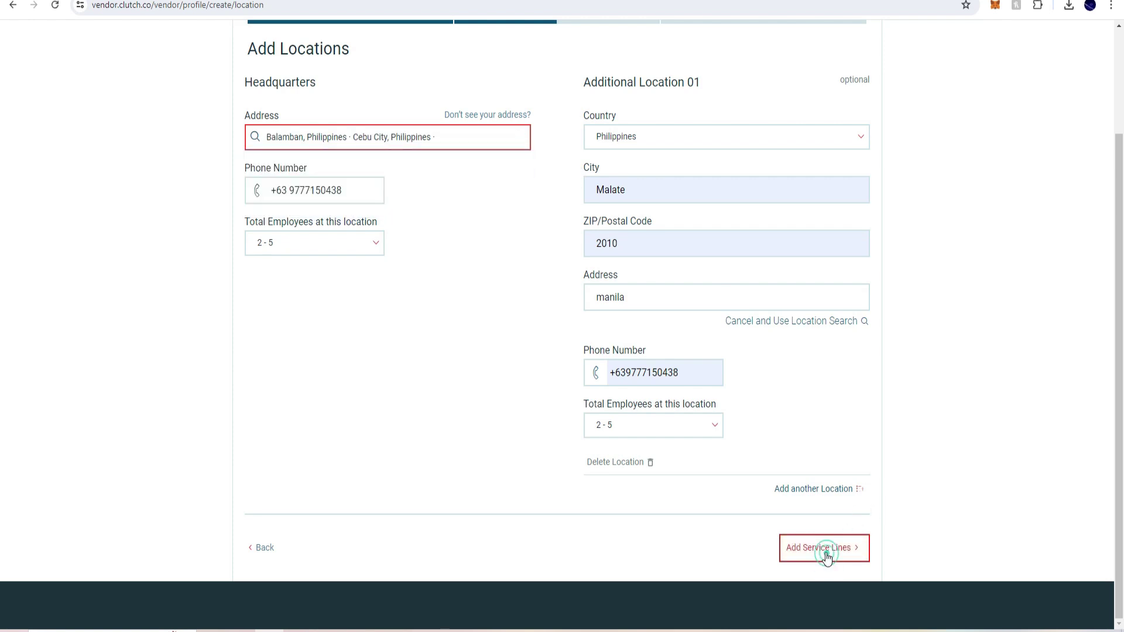
- Try to refill the headquarters address with the saved Balamban entry and continue to the service lines
click(355, 138)
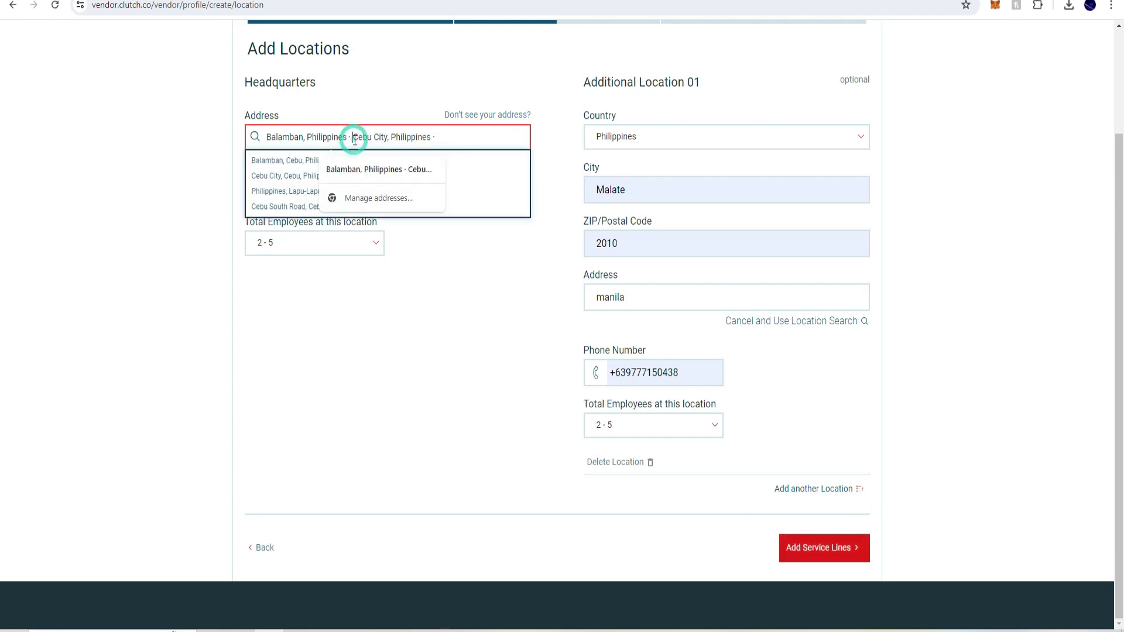
click(354, 169)
click(844, 545)
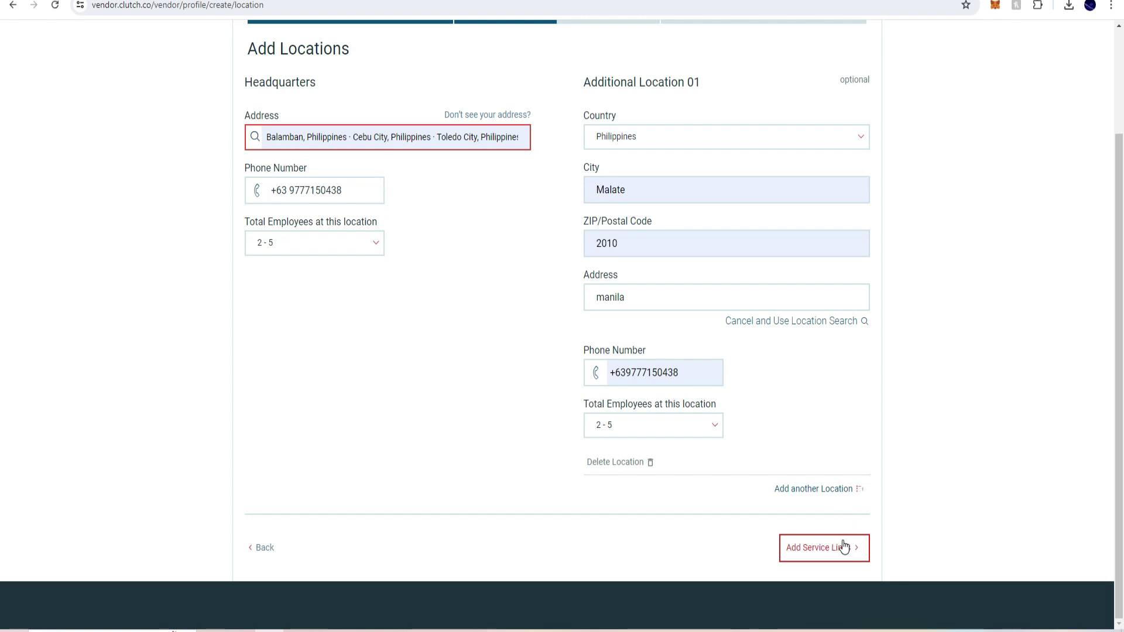
click(396, 136)
click(354, 168)
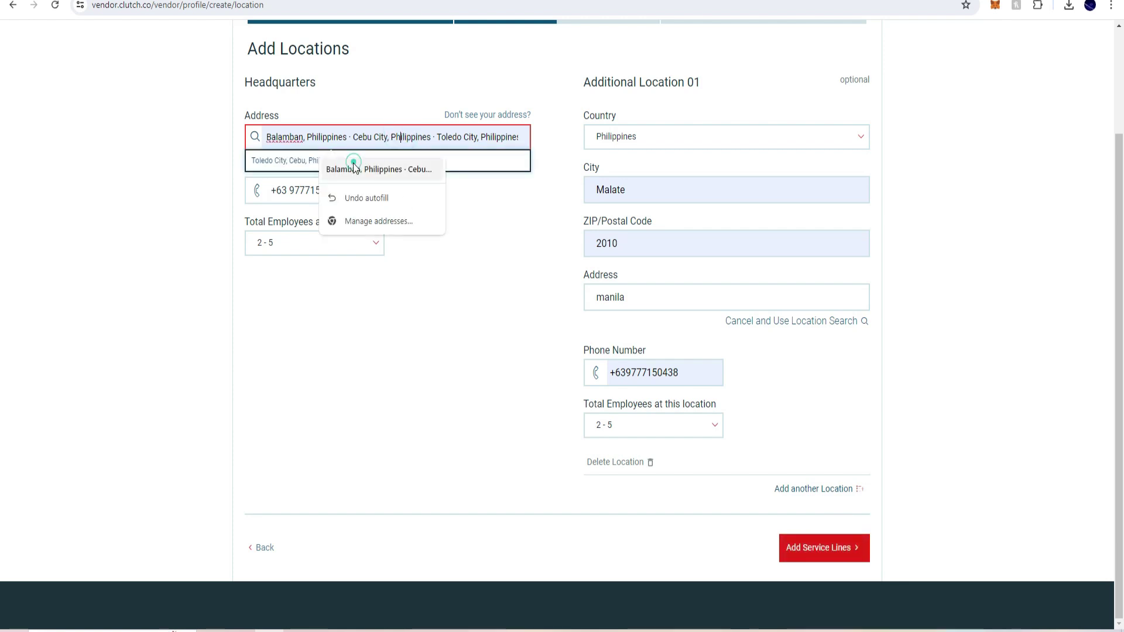
- Edit the headquarters address search and choose the suggested Balamban, Cebu location
click(351, 138)
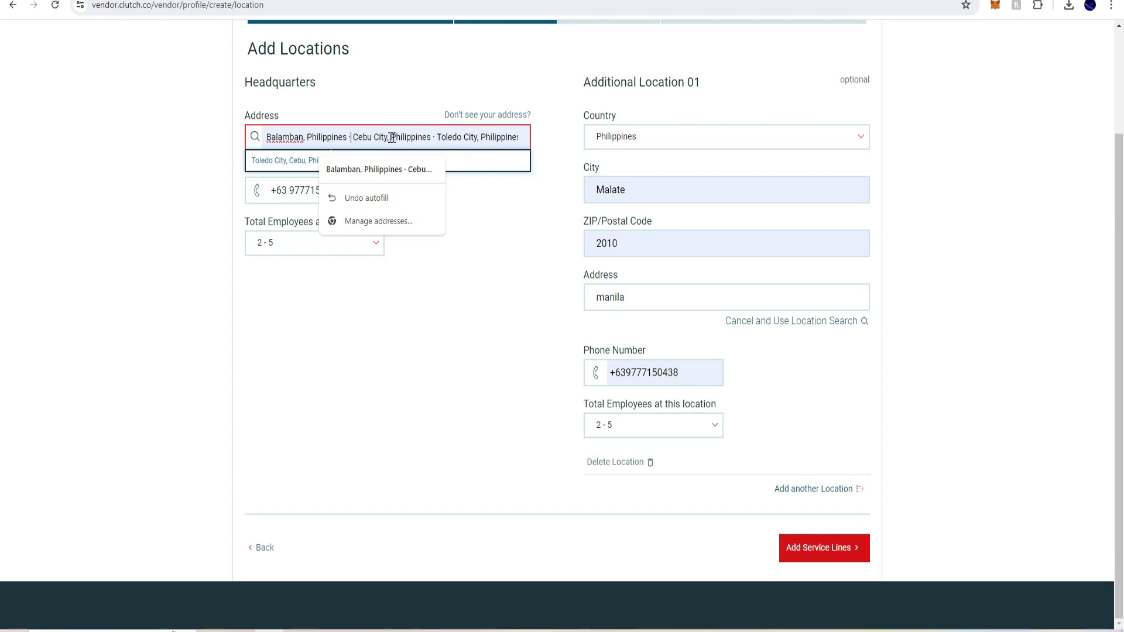
double_click(433, 138)
key(ctrl+a)
key(End)
click(265, 159)
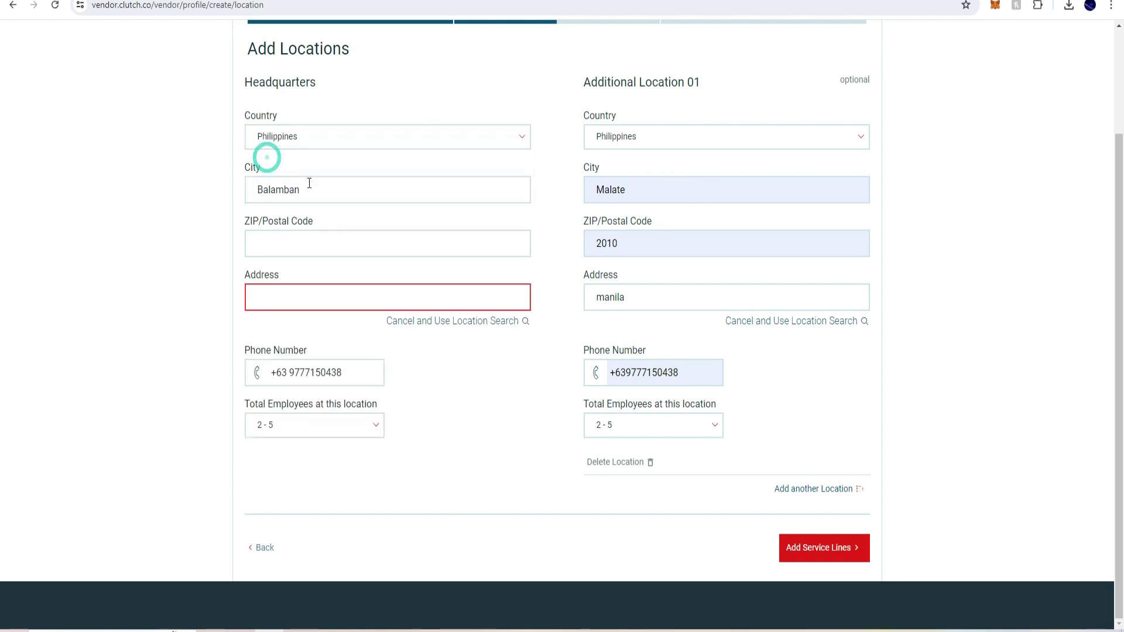
- Fill the headquarters' city, postal code and street address with the saved cebu entry, and continue to the service lines
click(319, 250)
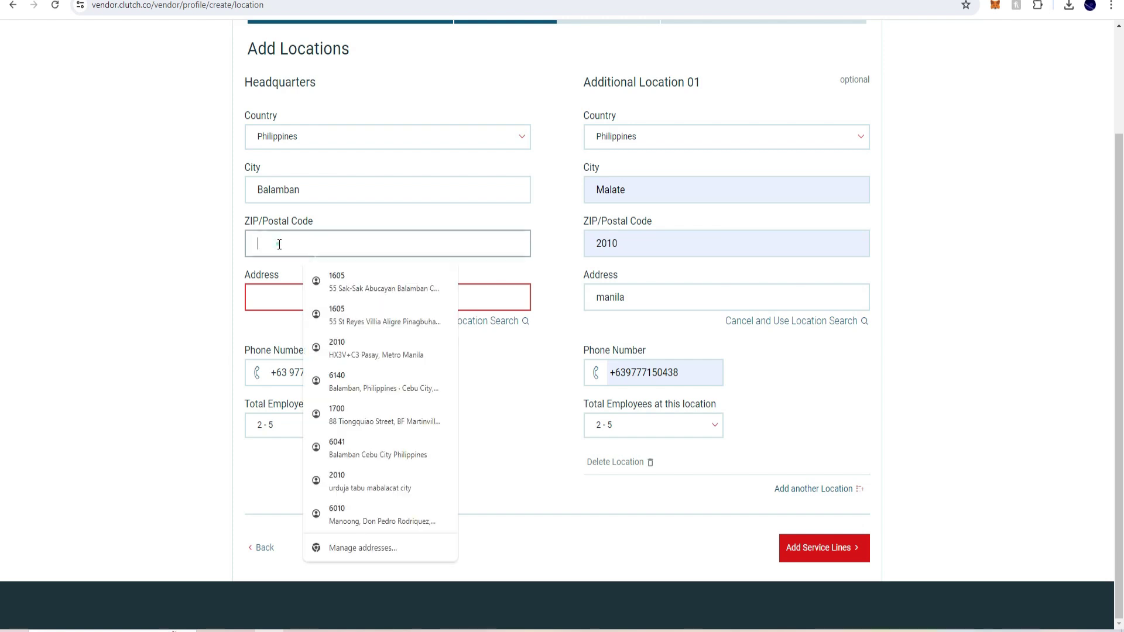
click(346, 279)
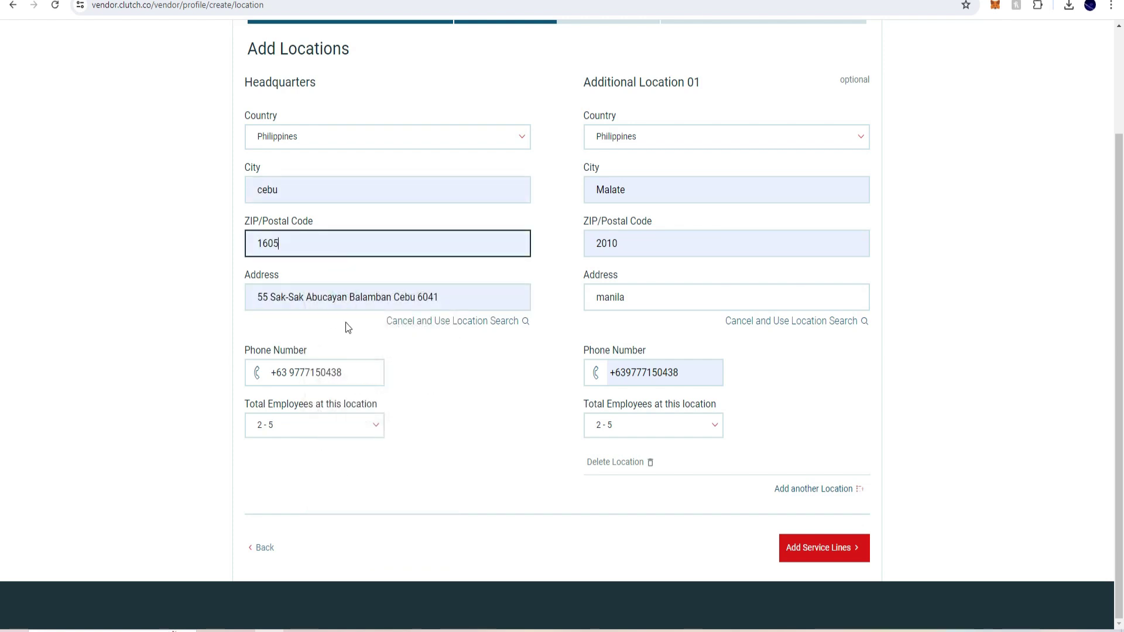
click(820, 547)
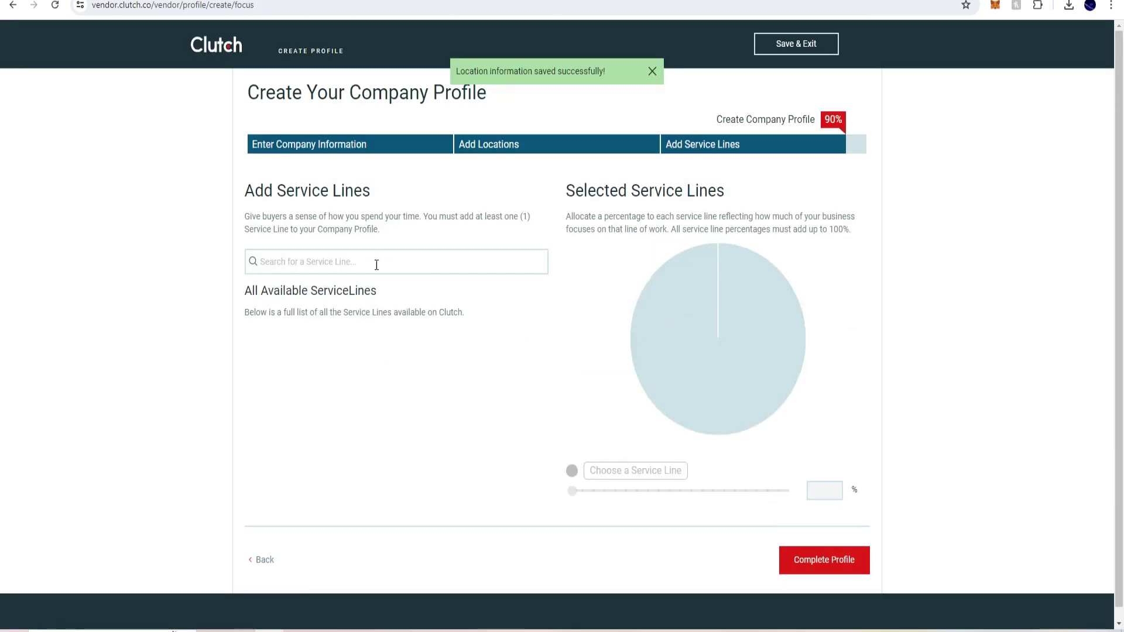
- Search Google for "SEO services list" in a new browser tab and look over the results
click(316, 261)
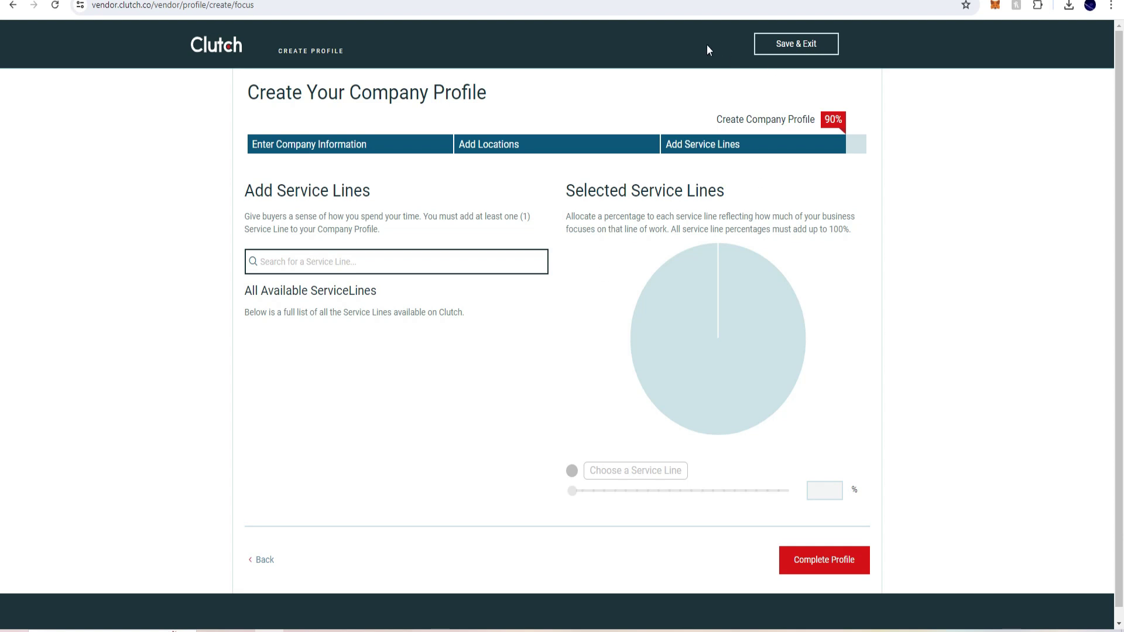
key(ctrl+t)
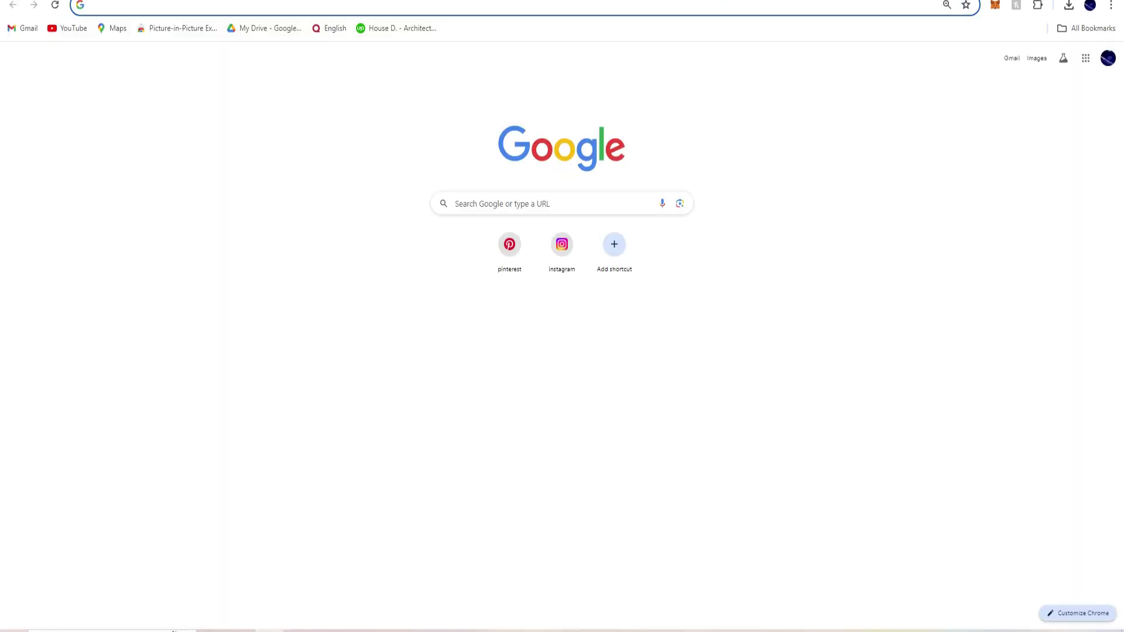
text(SEO)
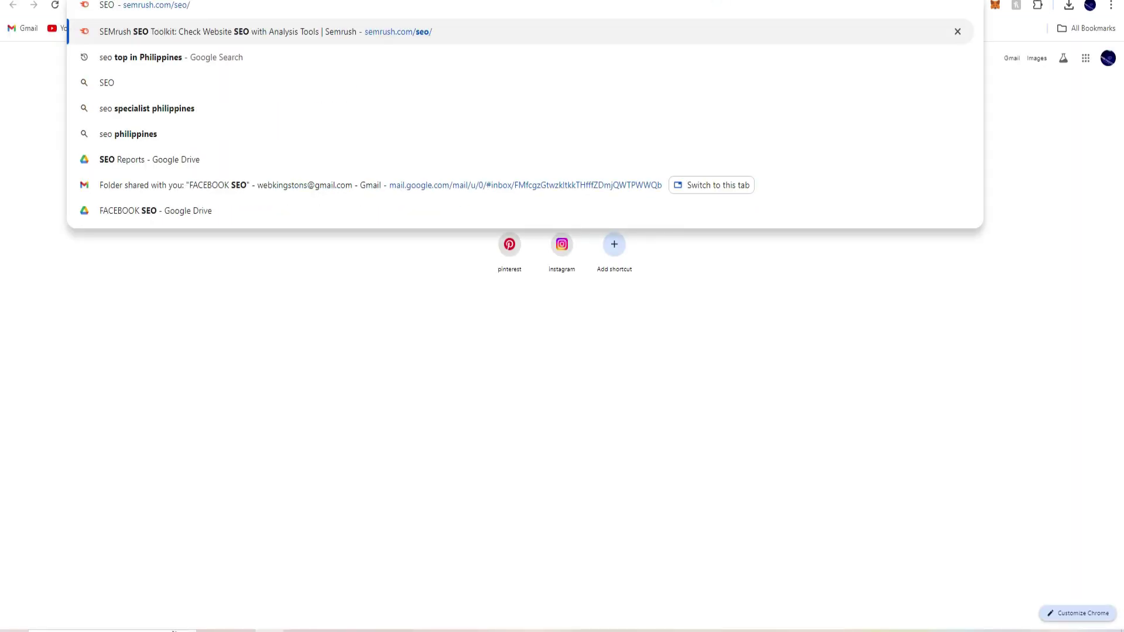
text( ser)
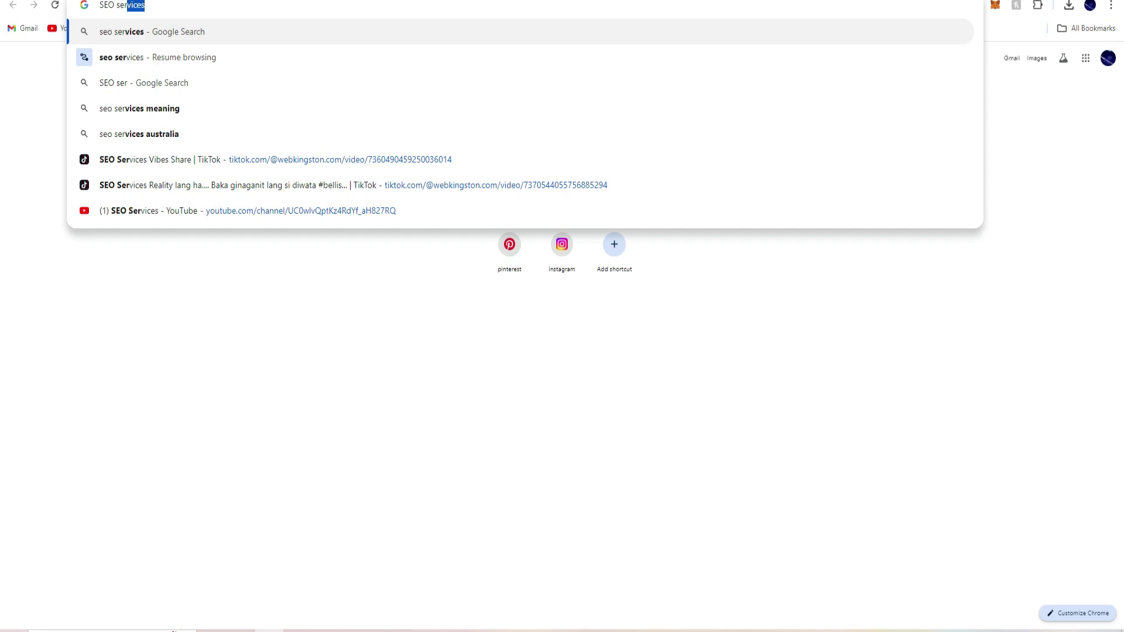
text(vices )
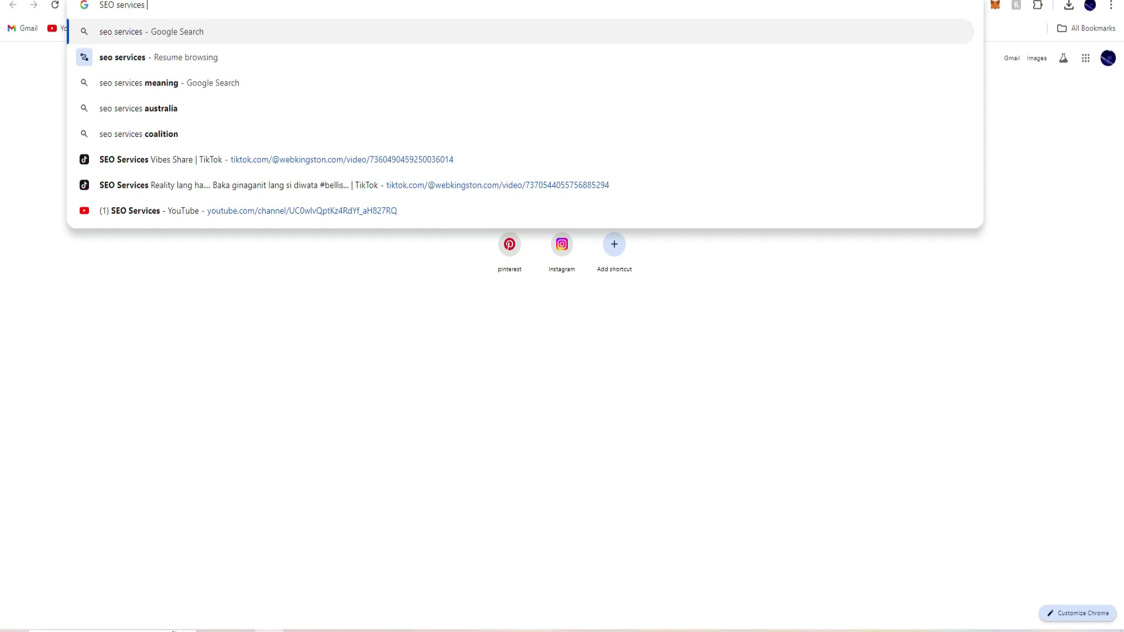
text(list)
key(Return)
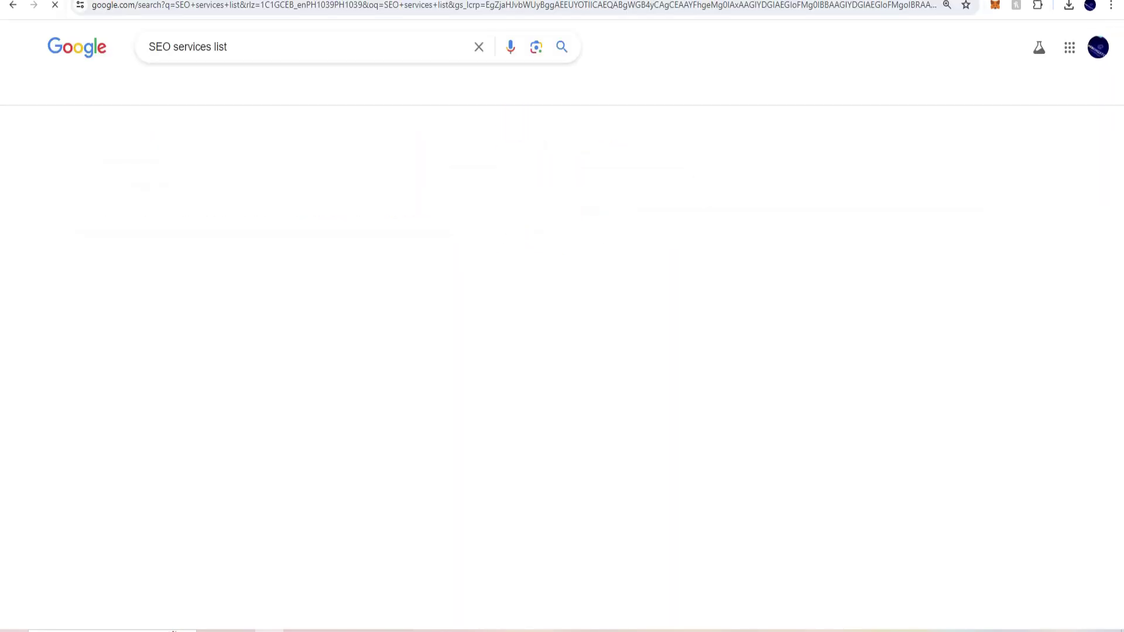
scroll(108, 322, down, 5)
scroll(117, 316, up, 5)
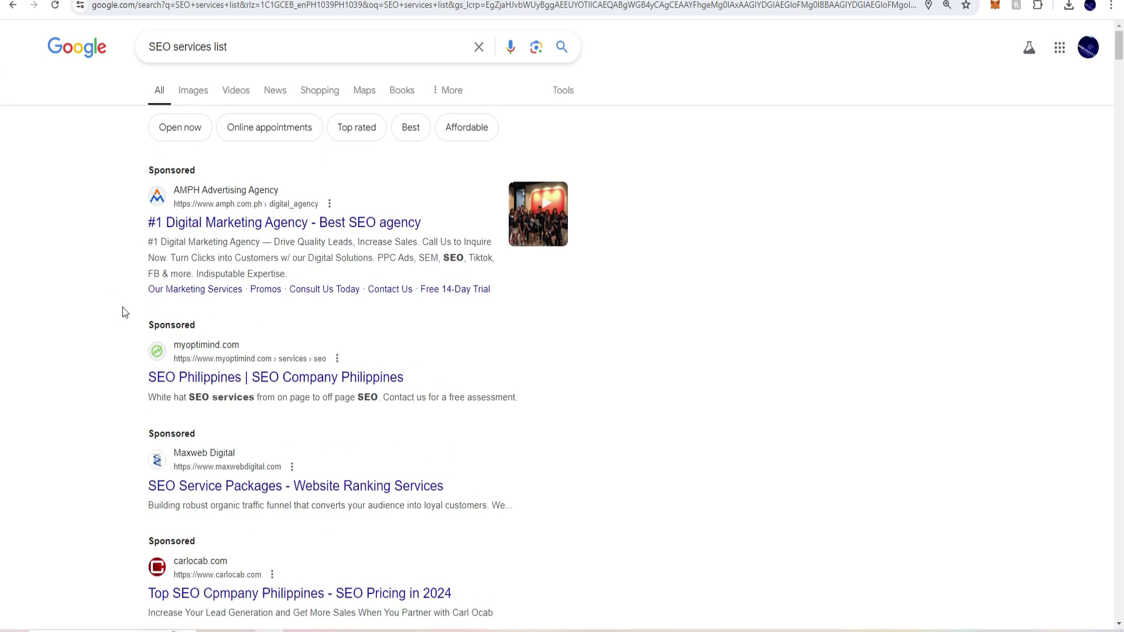
- Open the AMPH Advertising Agency result and look through its Search Engine Optimization page for the services offered
click(207, 227)
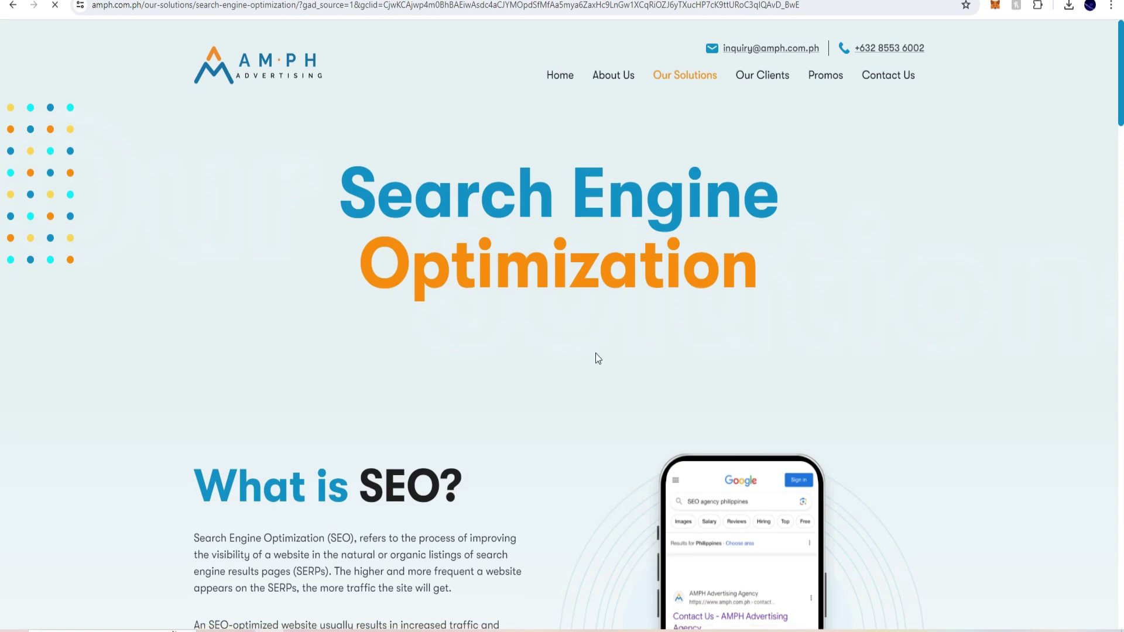
scroll(595, 353, down, 15)
scroll(596, 361, down, 15)
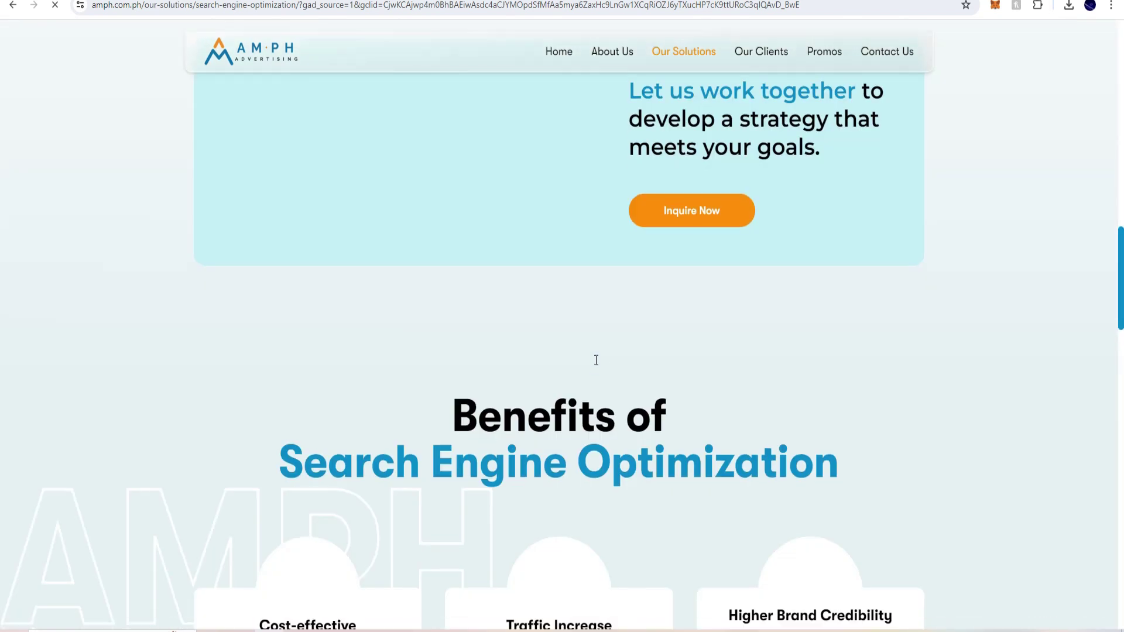
scroll(596, 360, up, 5)
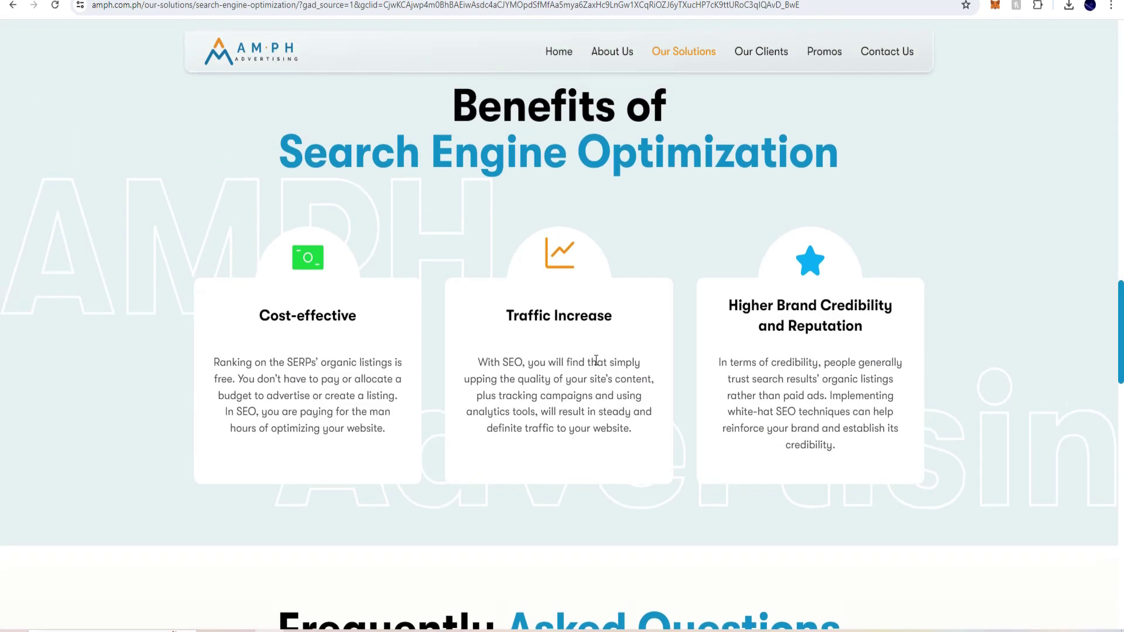
scroll(596, 361, down, 16)
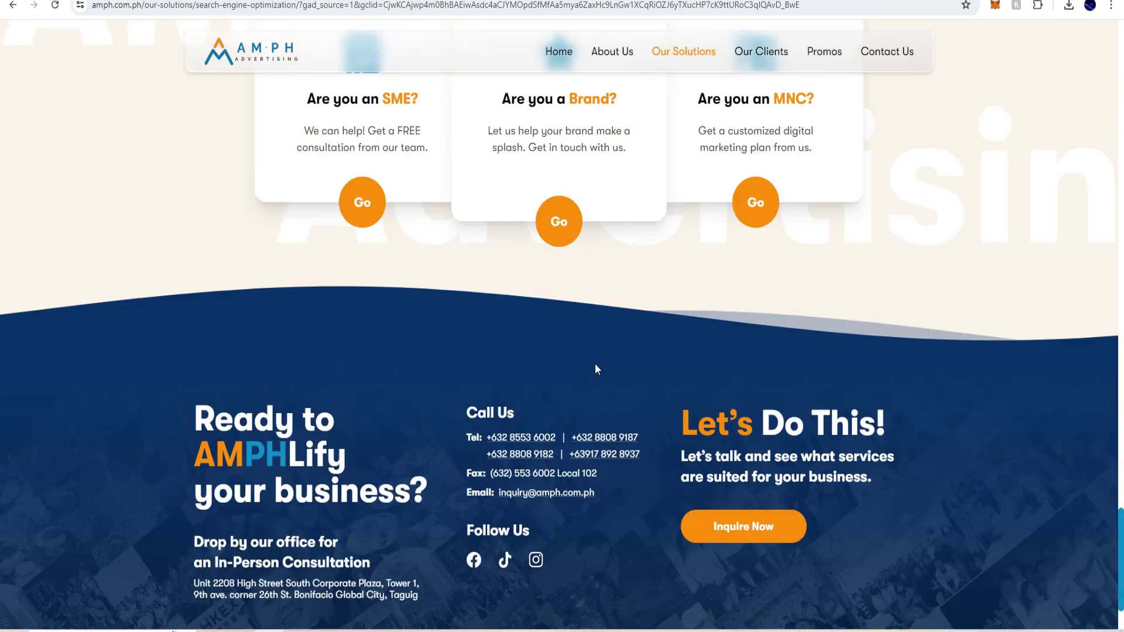
scroll(595, 363, down, 2)
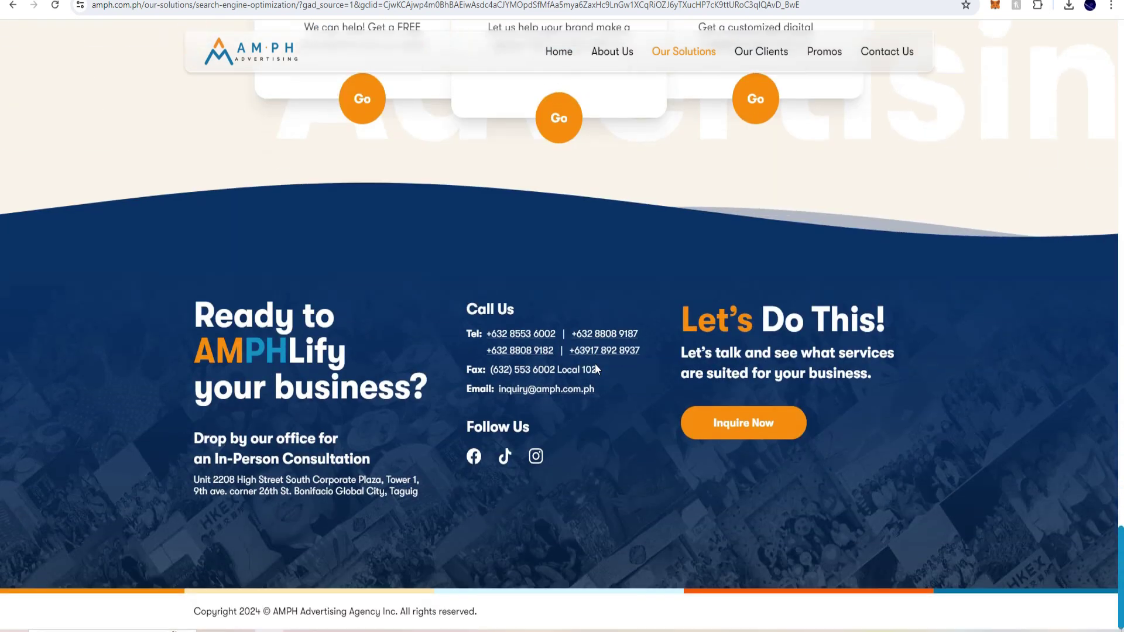
- Return to the search results and examine the SEO services described on the myoptimind.com SEO Philippines page
click(14, 7)
scroll(205, 290, down, 4)
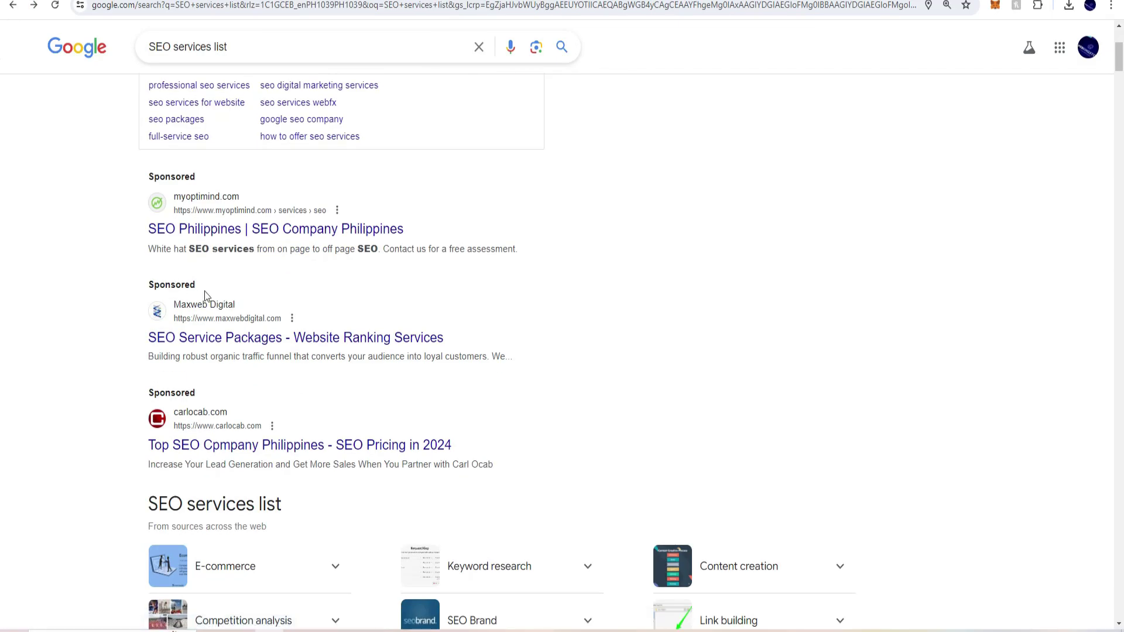
click(221, 231)
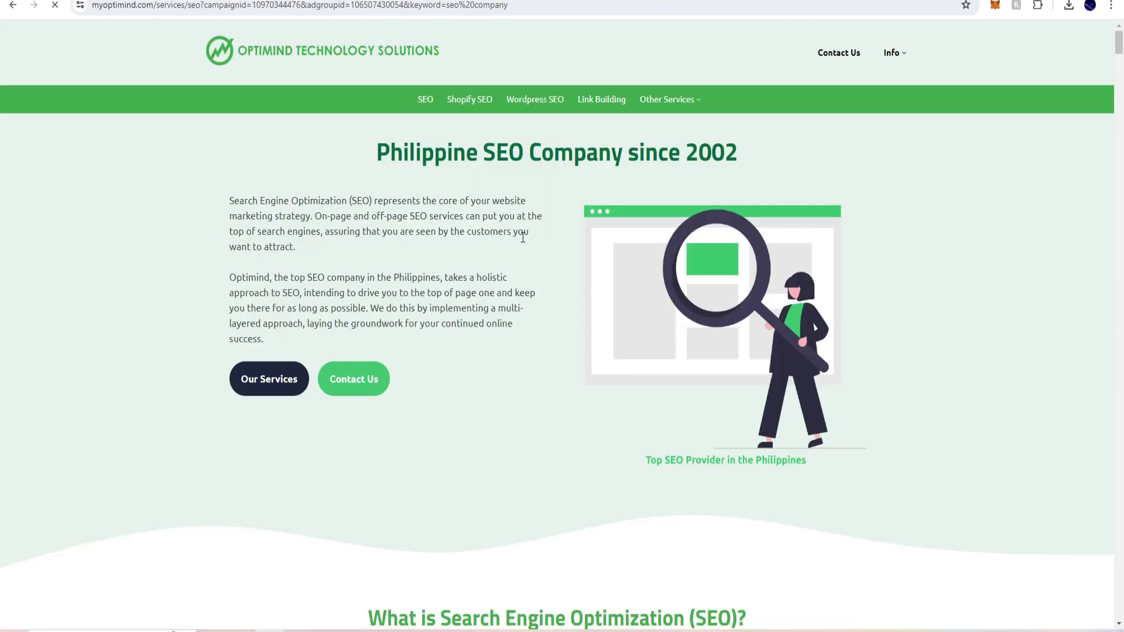
scroll(518, 243, down, 5)
scroll(514, 257, down, 20)
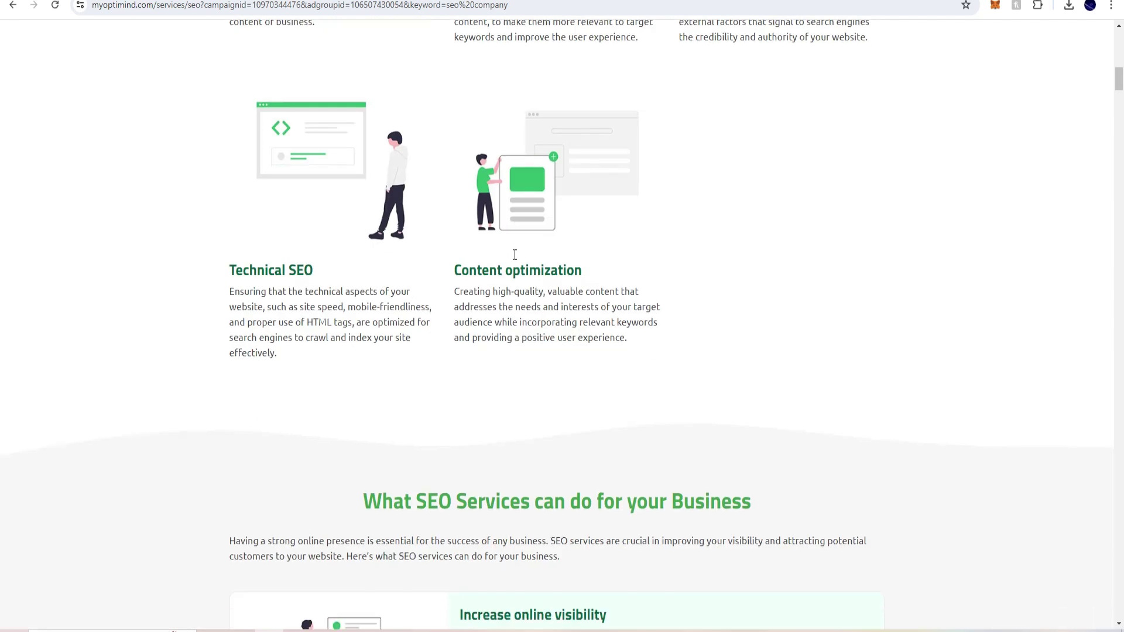
scroll(514, 262, up, 5)
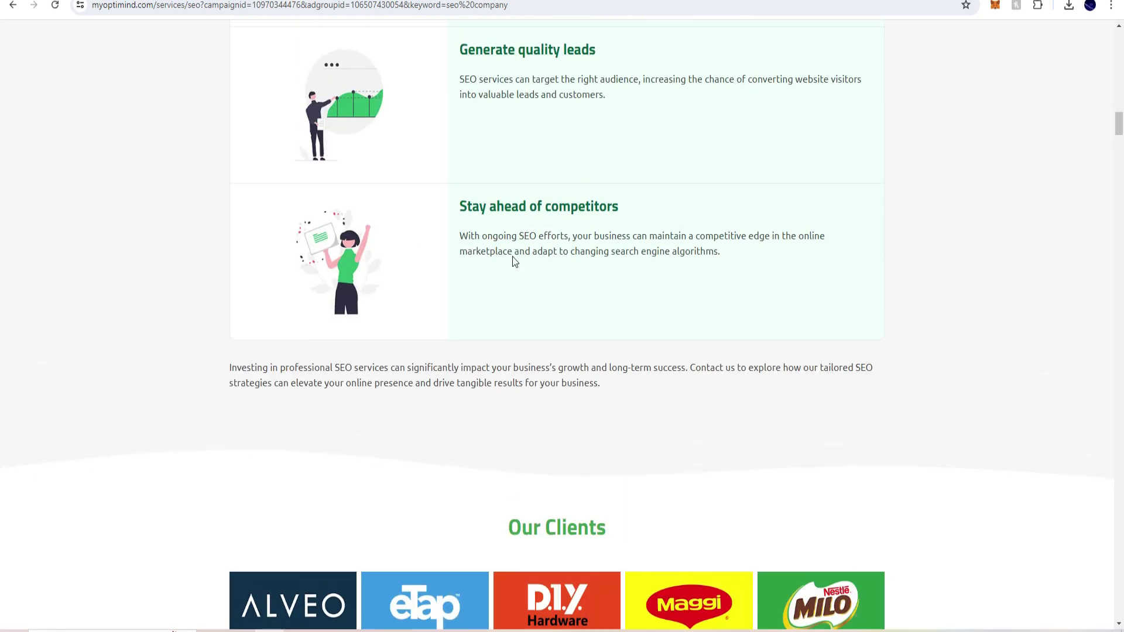
- Copy the "Increase online visibility" heading from the SEO page and search Clutch's service lines for it
scroll(513, 258, up, 15)
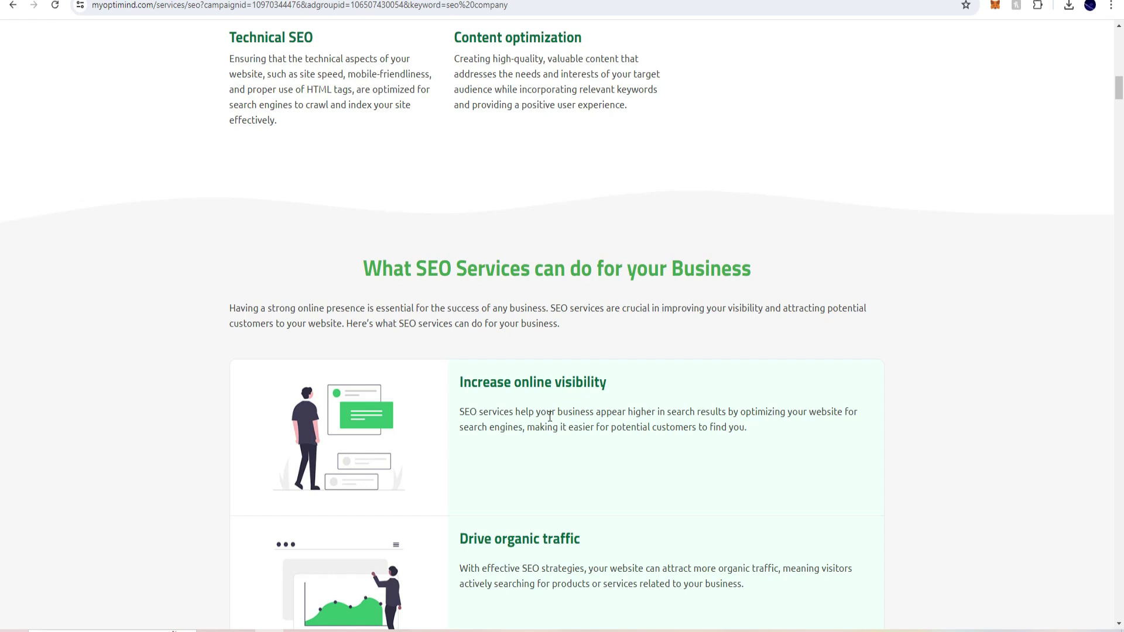
scroll(550, 417, down, 3)
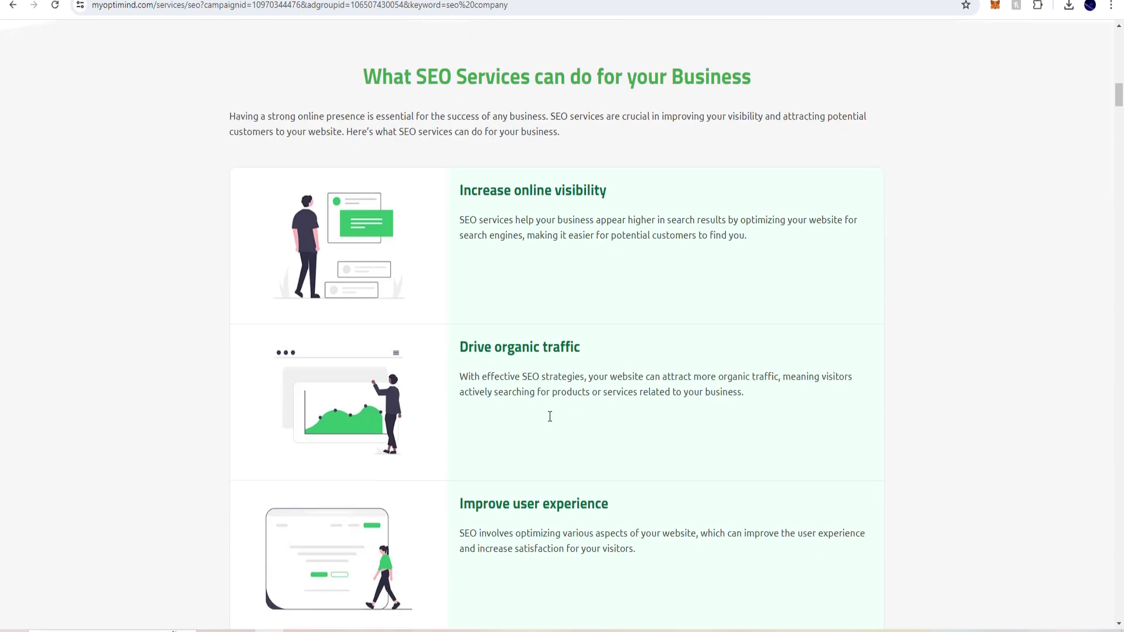
drag(460, 195, 625, 189)
key(ctrl+c)
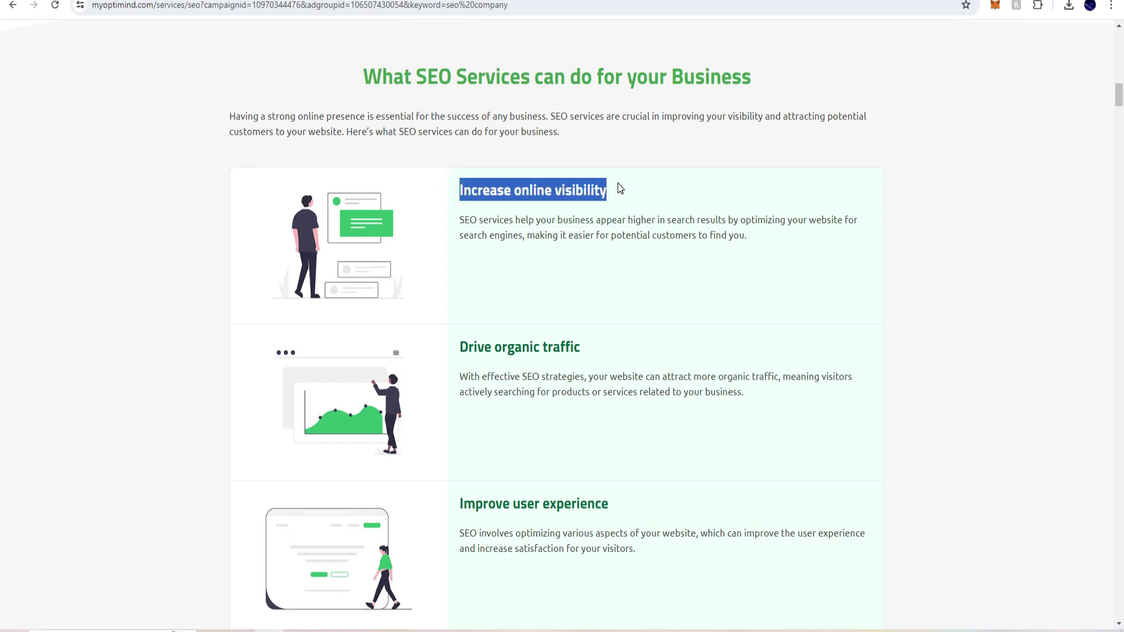
key(ctrl+Tab)
click(389, 257)
key(ctrl+v)
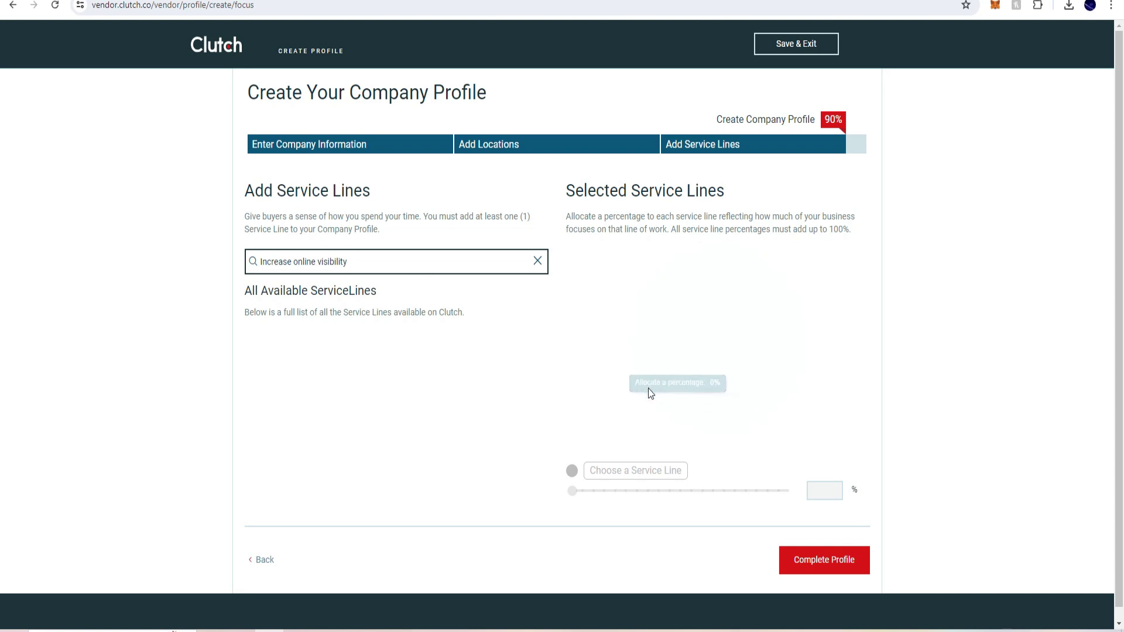
- Replace the service line search with "SEO", and replace that with "webkingston"
drag(376, 261, 249, 250)
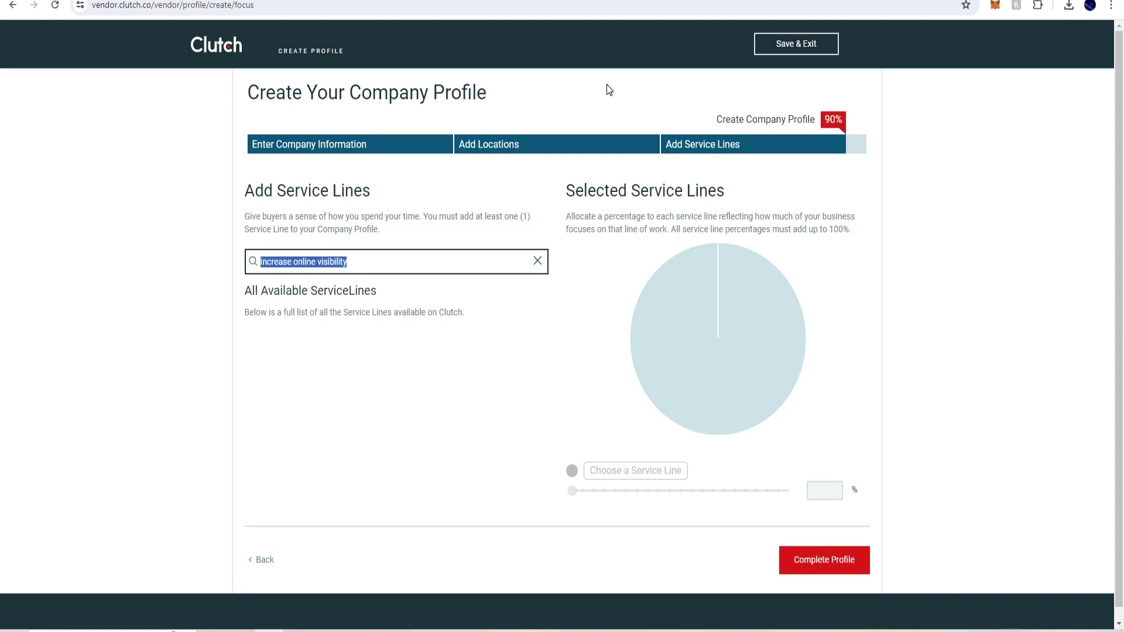
text(SEO)
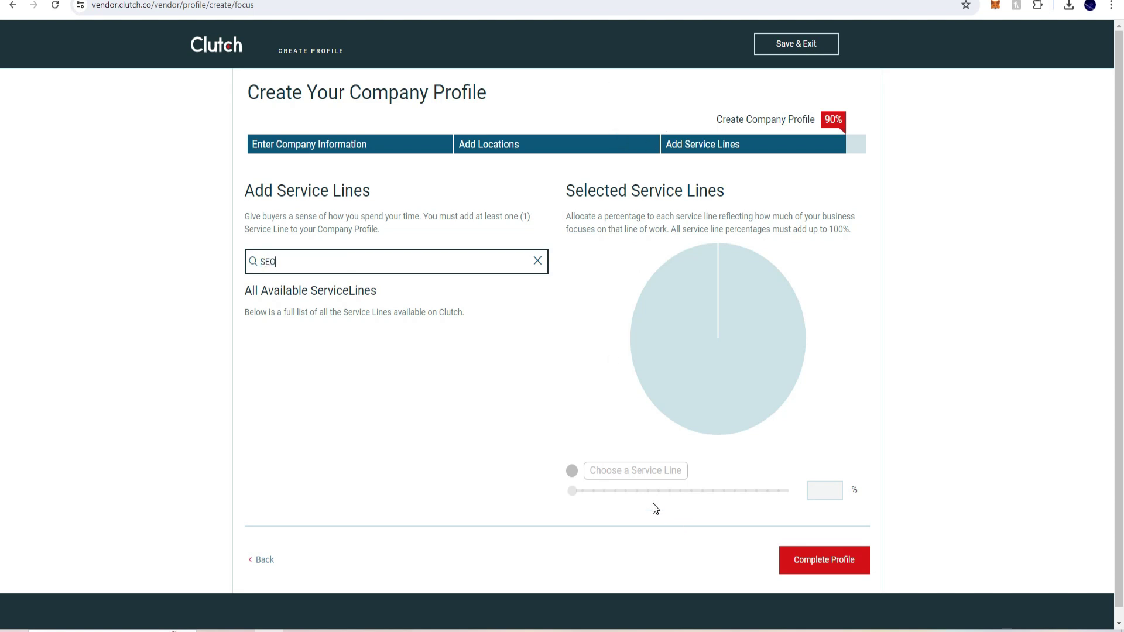
drag(309, 245, 138, 219)
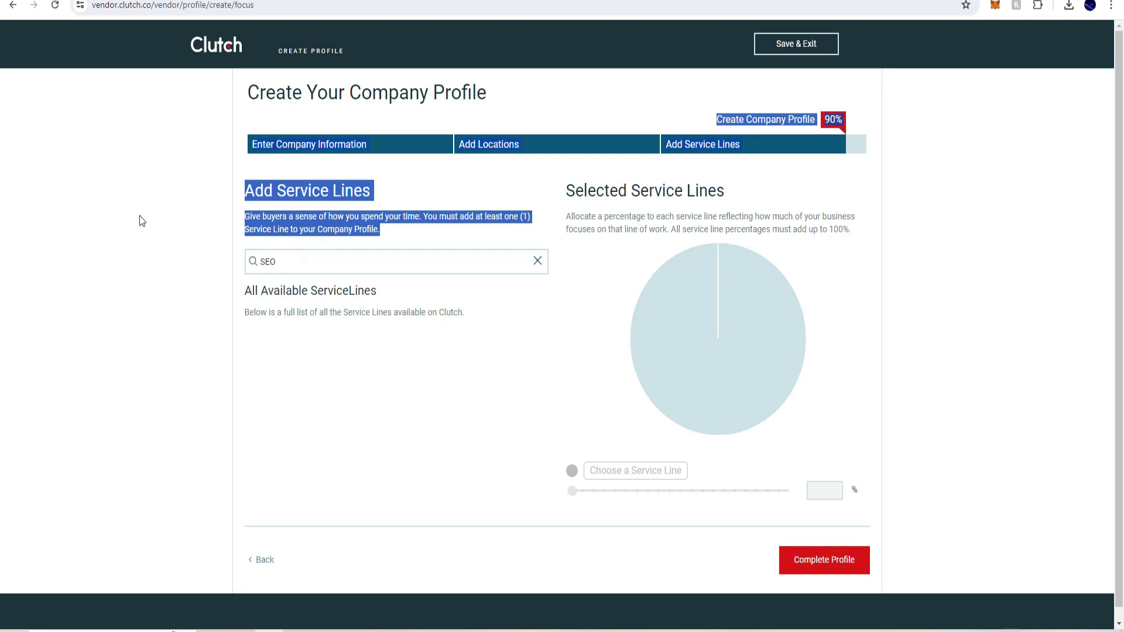
click(248, 258)
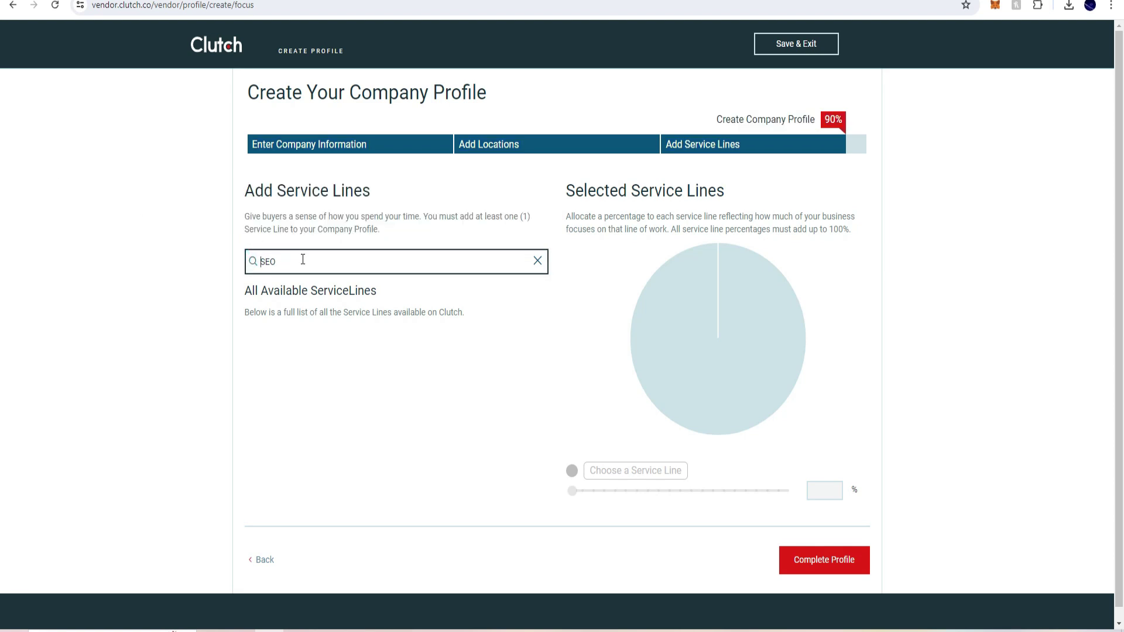
drag(289, 259, 233, 260)
text(webkingston)
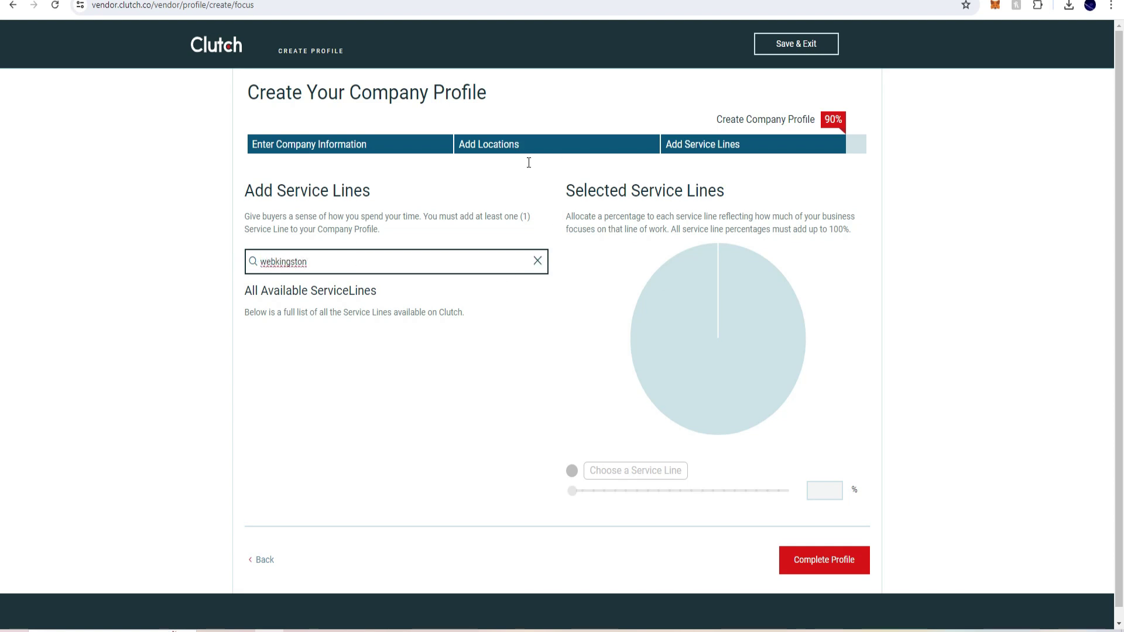
- Try to choose a service line and complete the profile, and clear the service line search
click(659, 467)
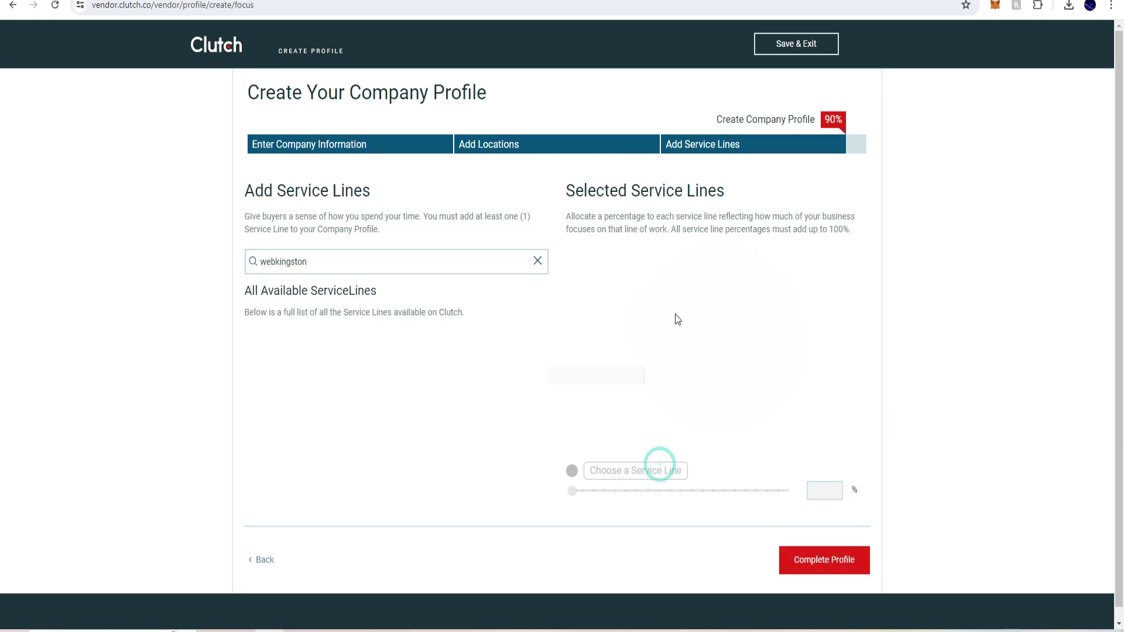
click(725, 342)
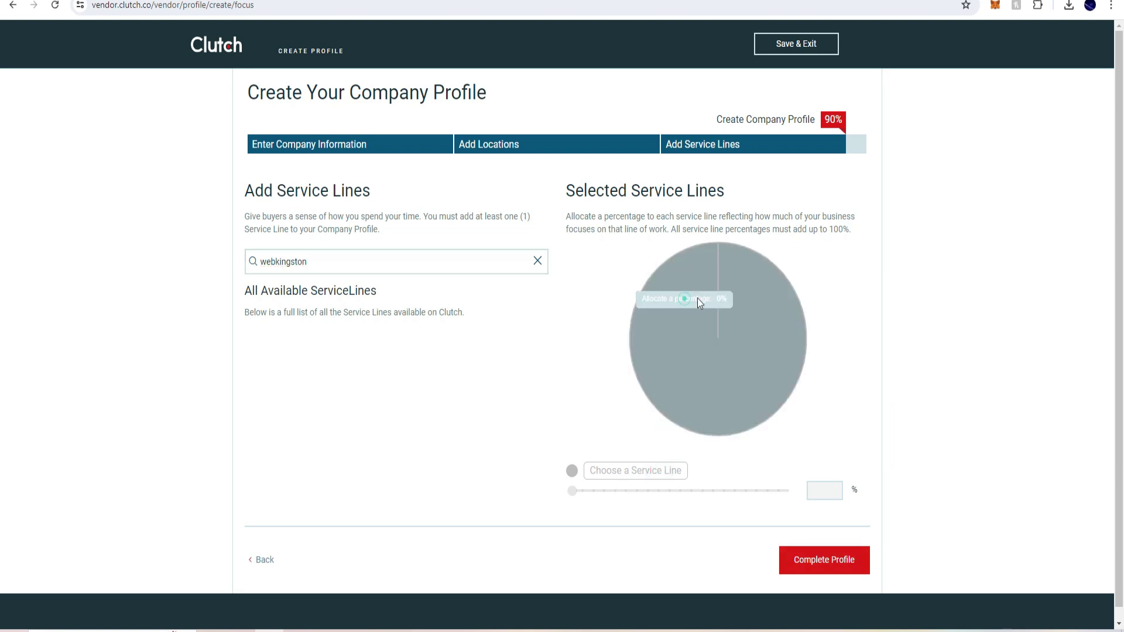
click(808, 560)
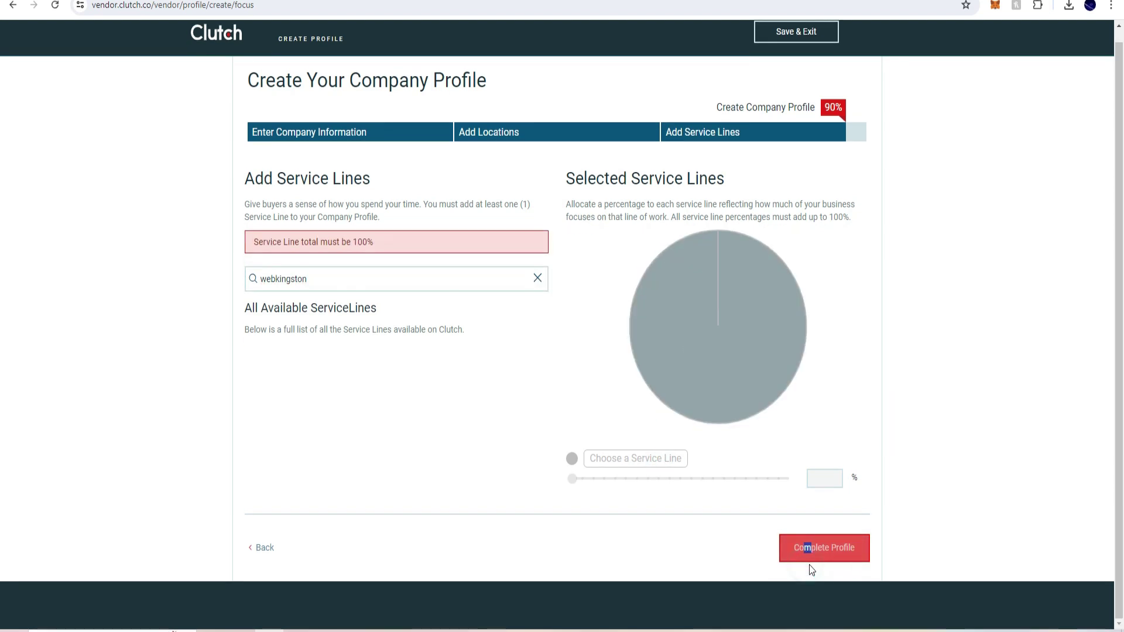
click(376, 248)
click(329, 283)
key(BackSpace)
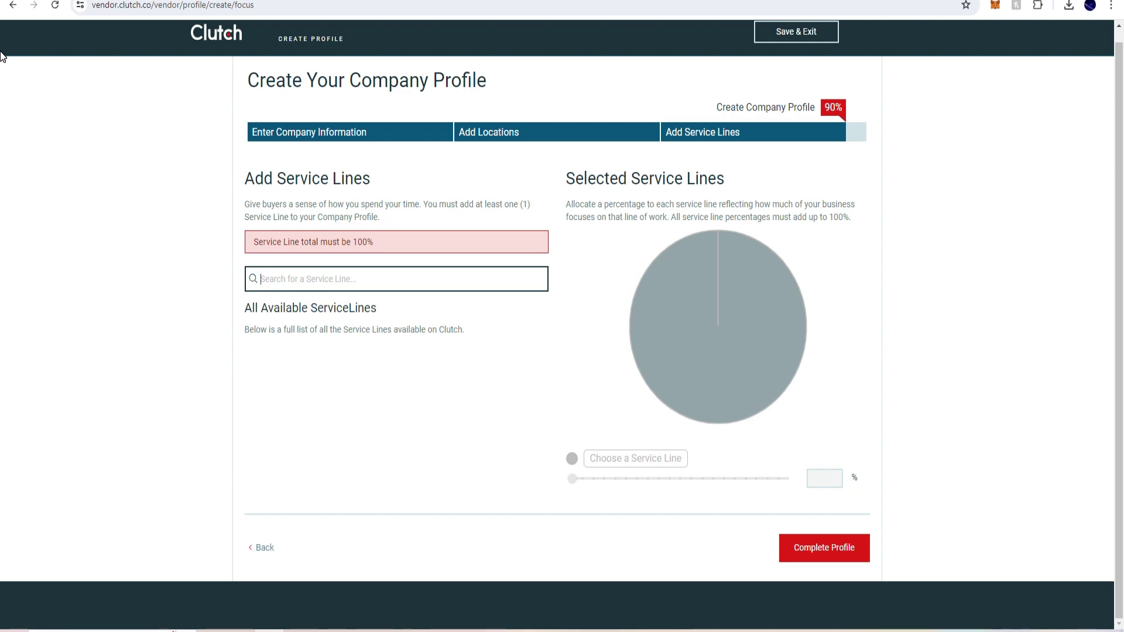
text(vieodeo)
key(BackSpace)
key(BackSpace)
key(BackSpace)
key(BackSpace)
key(BackSpace)
click(684, 127)
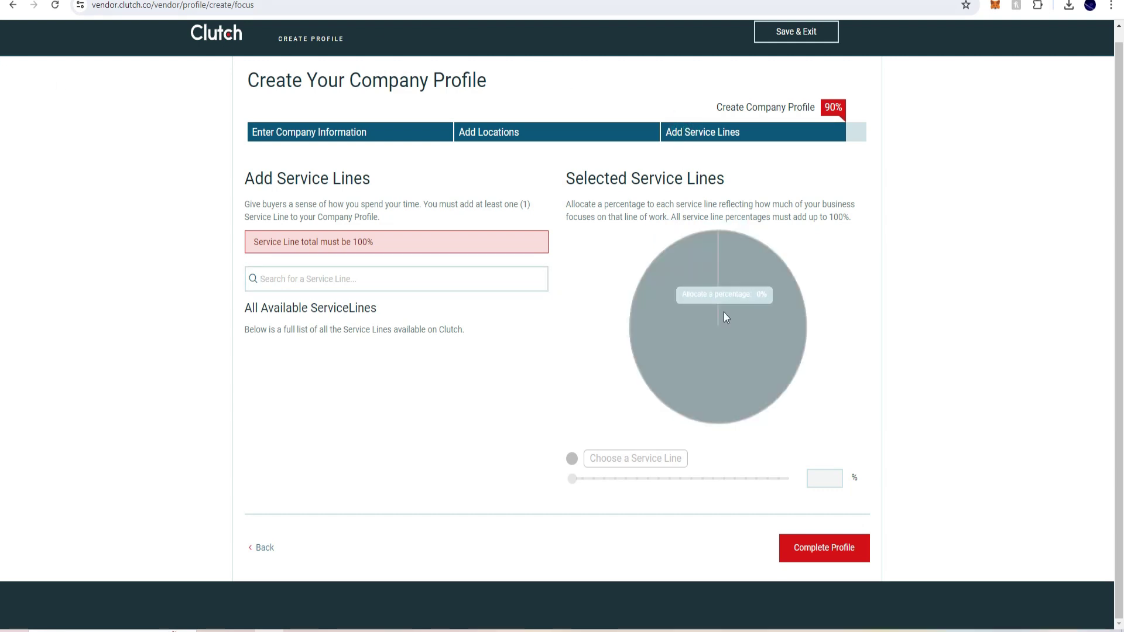
- Try to choose a service line and set its percentage under the selected service lines
right_click(742, 325)
click(742, 325)
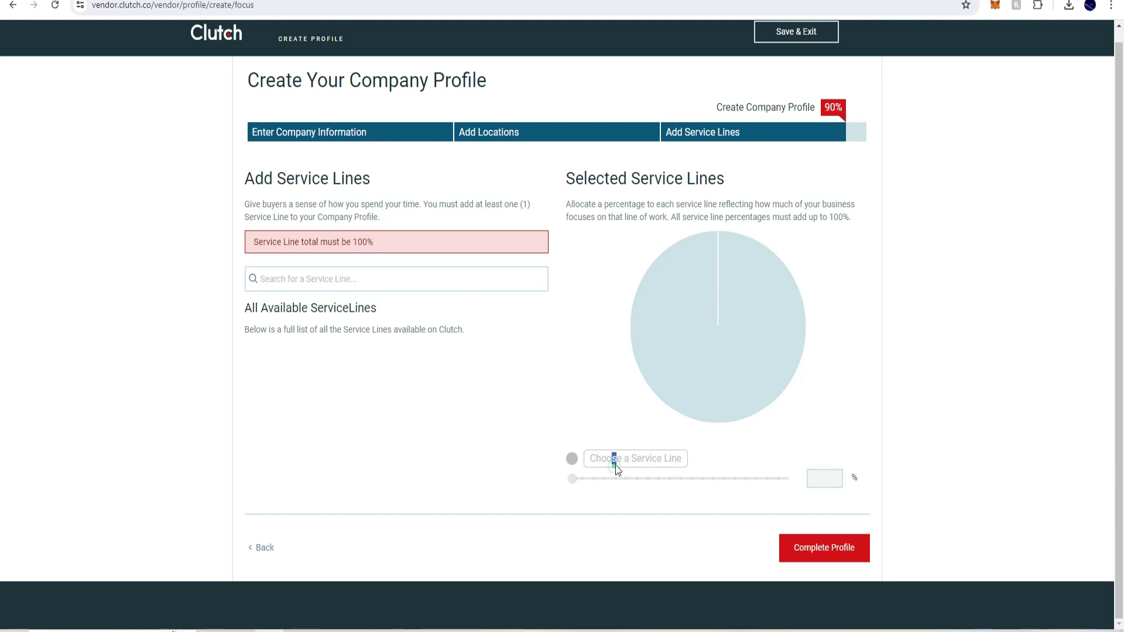
click(576, 459)
click(572, 479)
click(822, 478)
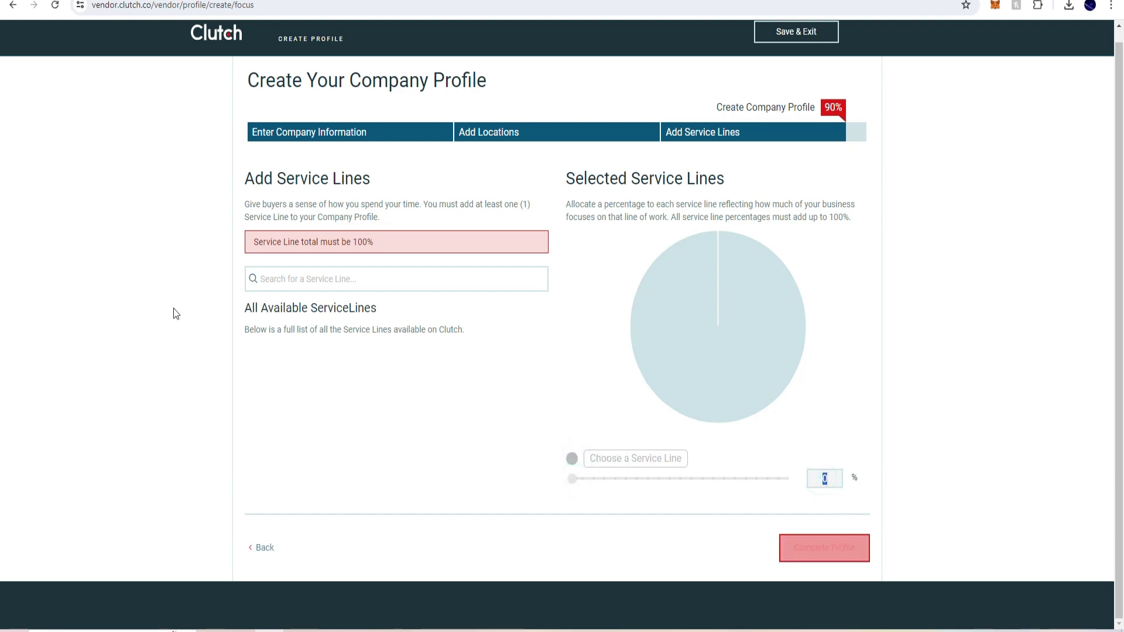
click(306, 268)
text(d)
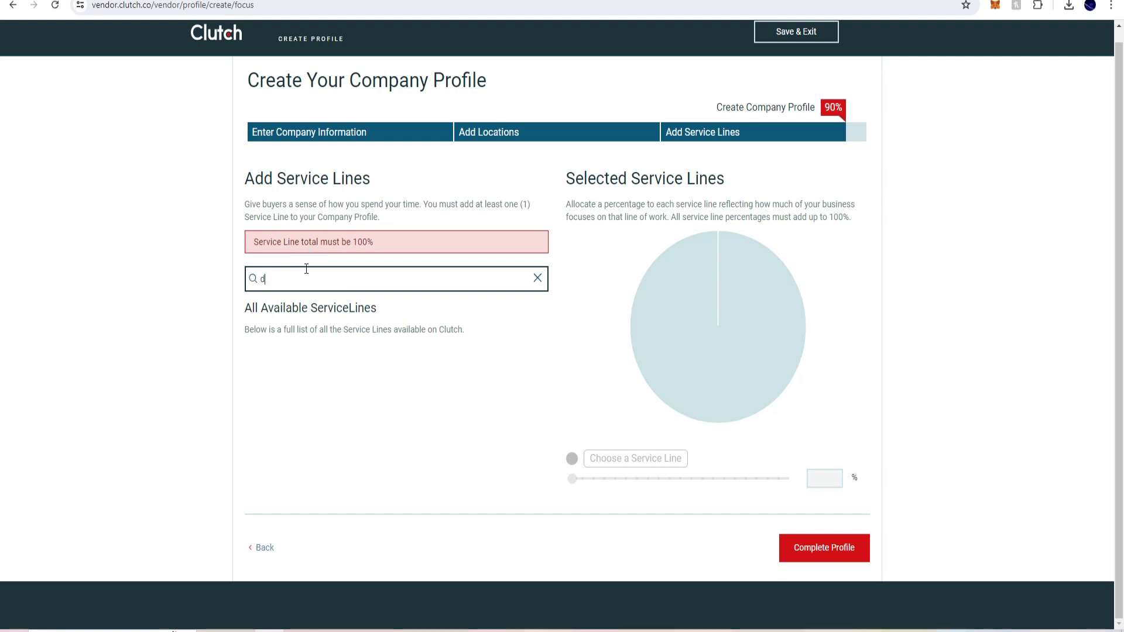
key(BackSpace)
click(262, 547)
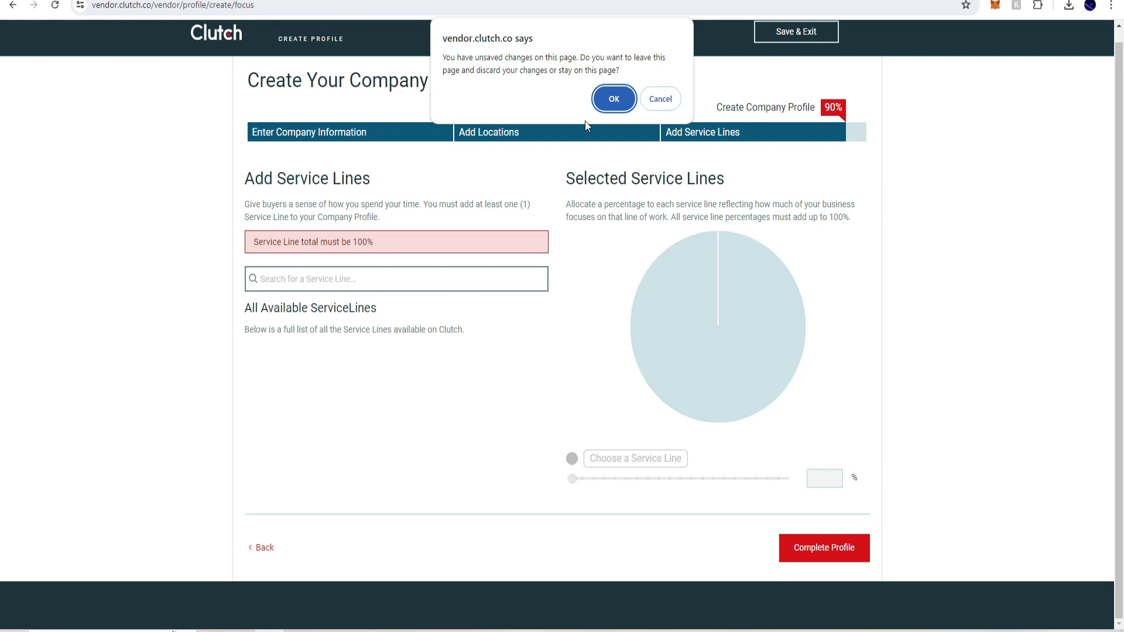
click(660, 99)
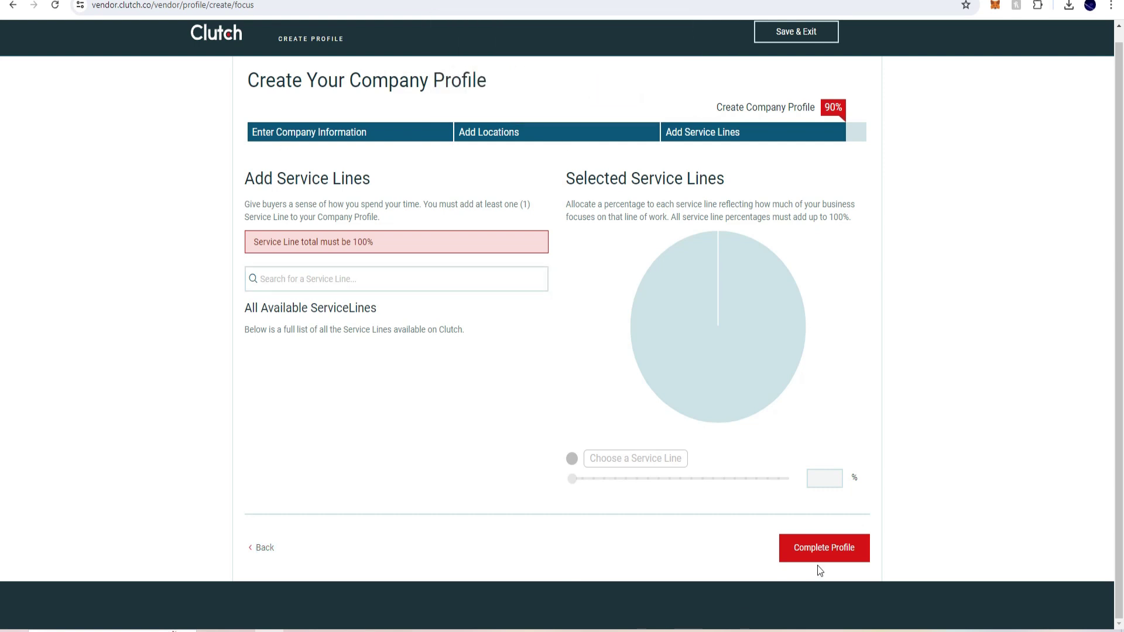
- Try to complete the profile again, and enter "100" in the service line search and clear it
click(814, 545)
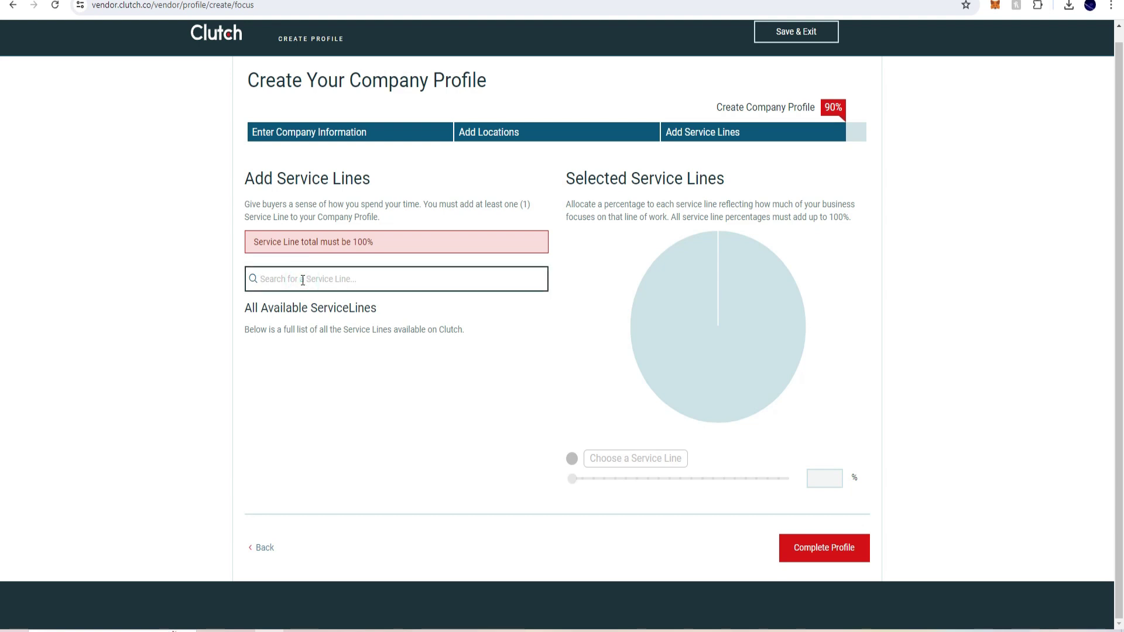
text(100)
double_click(286, 285)
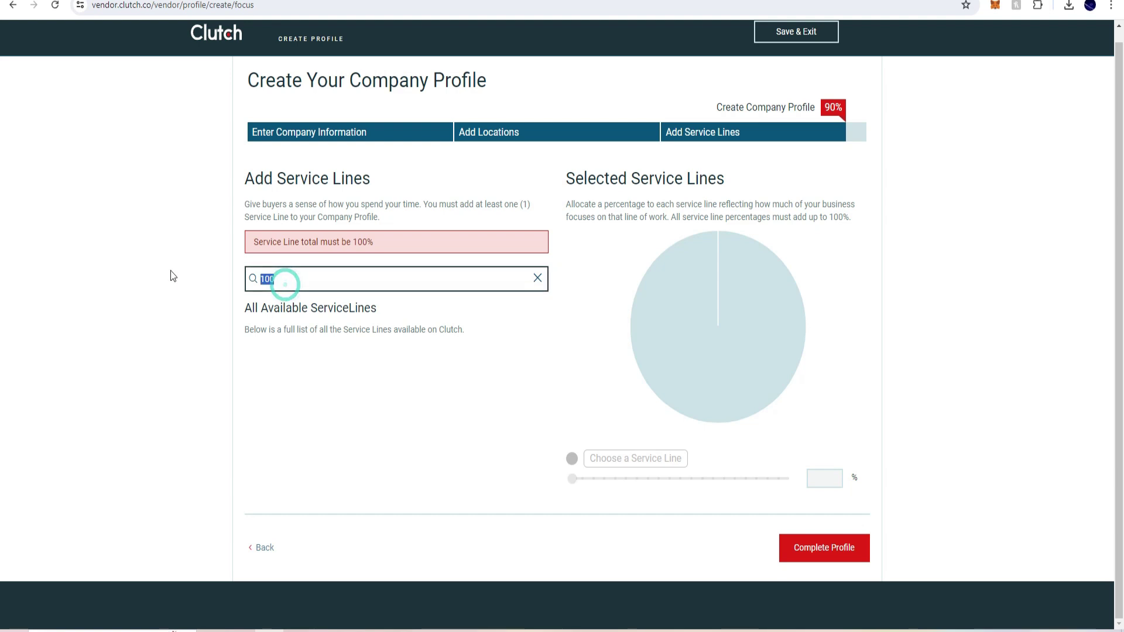
key(BackSpace)
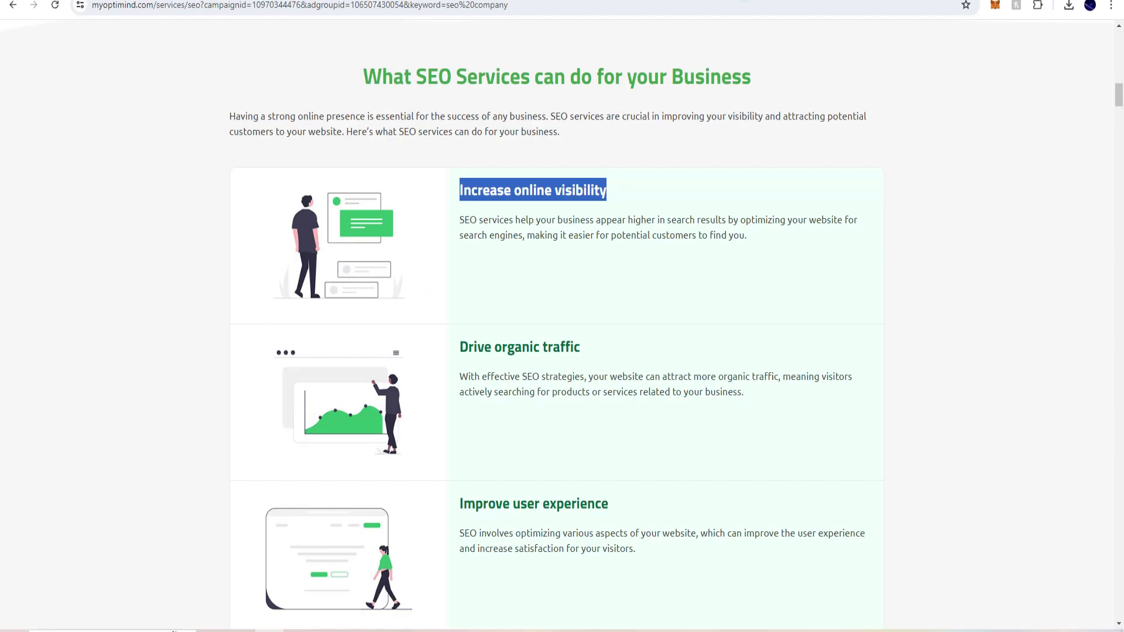
- Search Clutch's service lines for "Drive organic traffic", copied from the SEO page, and clear the search
drag(461, 350, 596, 332)
key(ctrl+c)
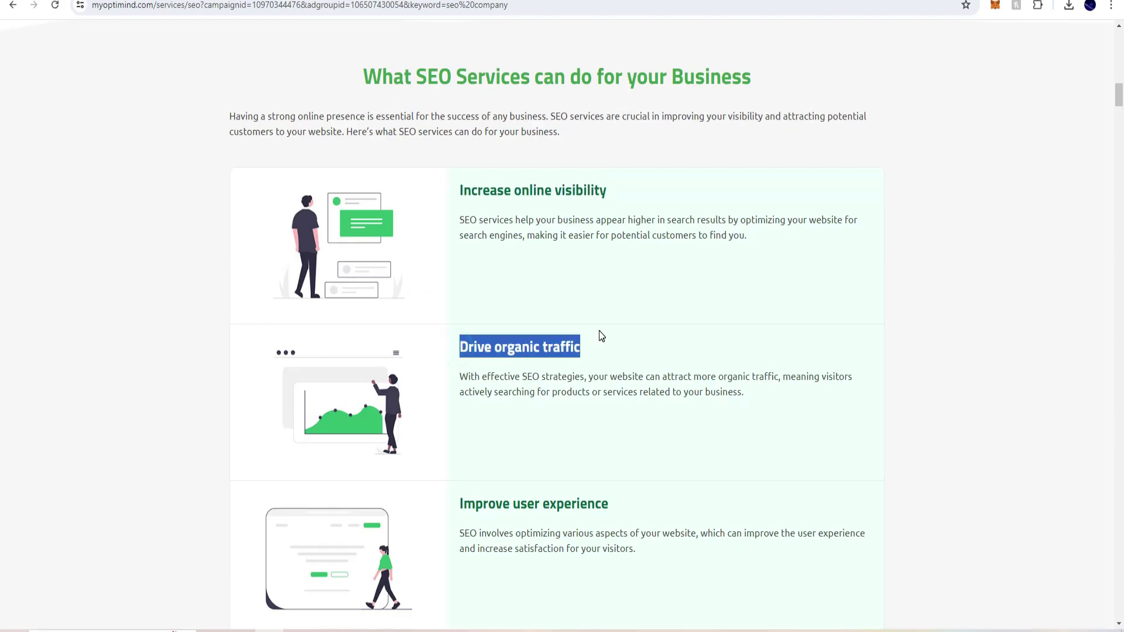
key(ctrl+Tab)
key(ctrl+v)
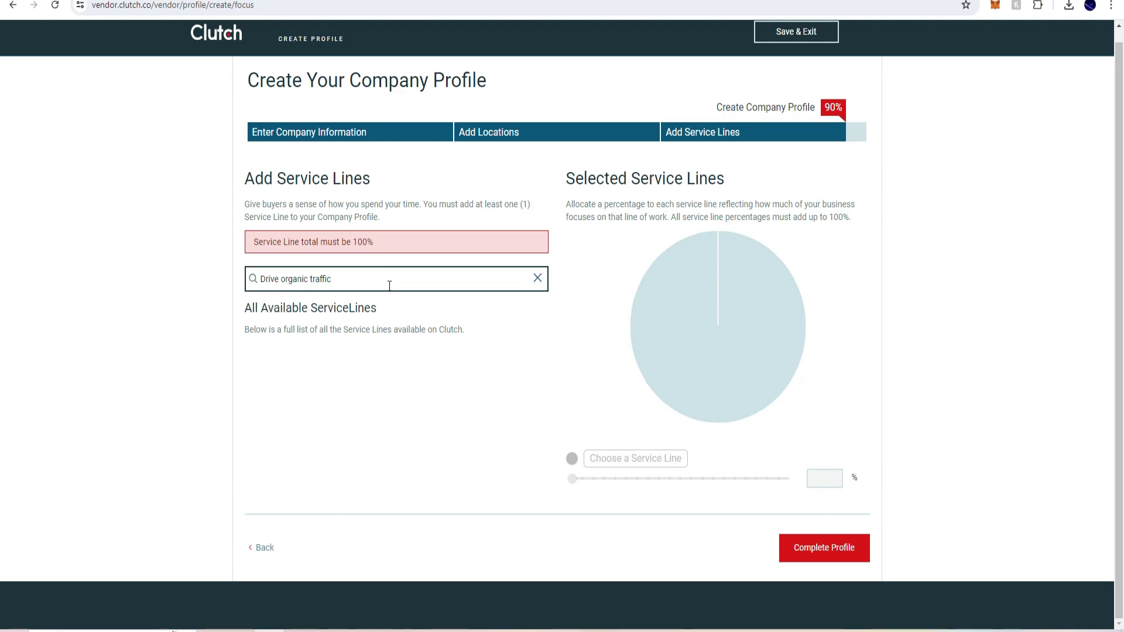
key(BackSpace)
key(BackSpace)
key(BackSpace)
key(BackSpace)
key(BackSpace)
key(BackSpace)
key(BackSpace)
key(BackSpace)
key(BackSpace)
key(BackSpace)
key(BackSpace)
key(BackSpace)
key(BackSpace)
key(BackSpace)
key(BackSpace)
key(BackSpace)
key(BackSpace)
key(BackSpace)
key(BackSpace)
key(BackSpace)
key(BackSpace)
- Copy the address of the Clutch service lines page and load it in a new browser tab
click(312, 9)
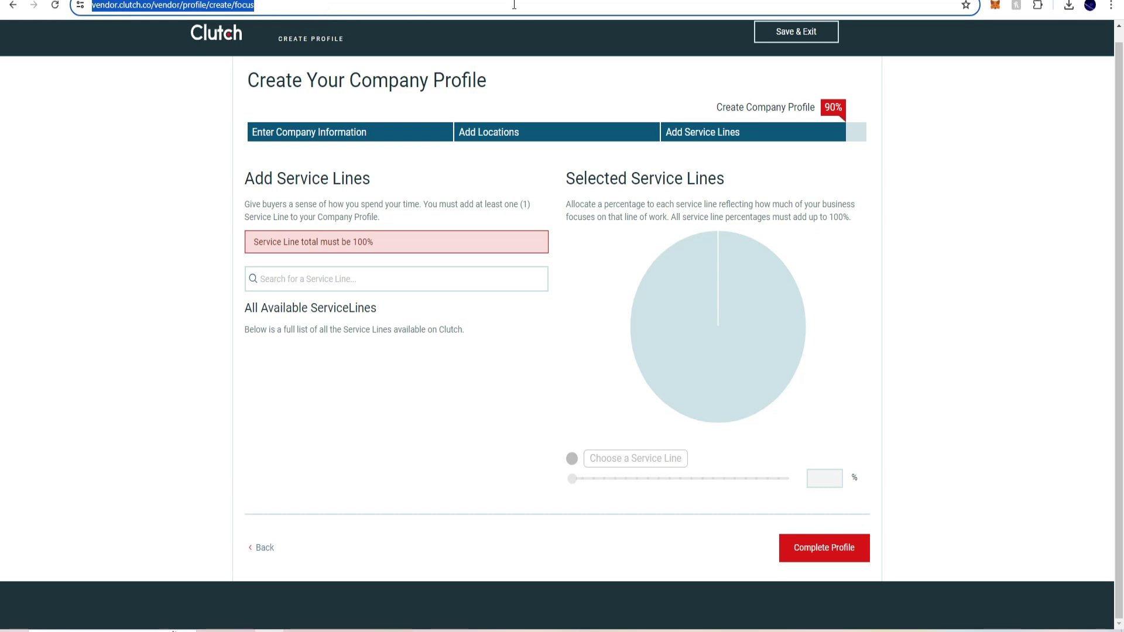
key(ctrl+c)
key(ctrl+t)
key(ctrl+v)
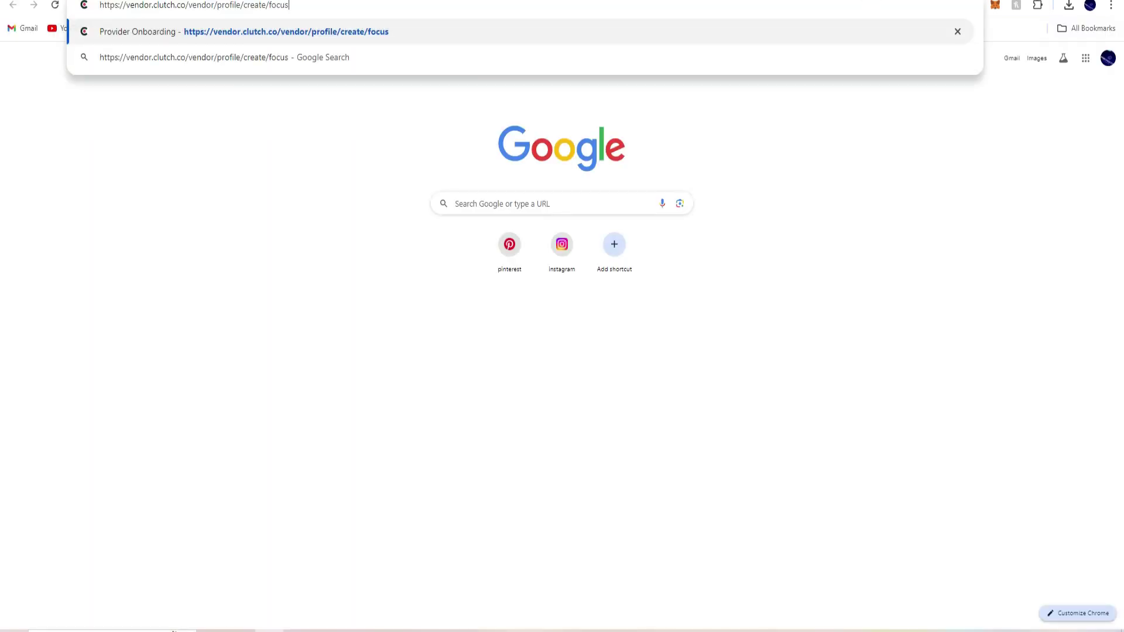
key(Return)
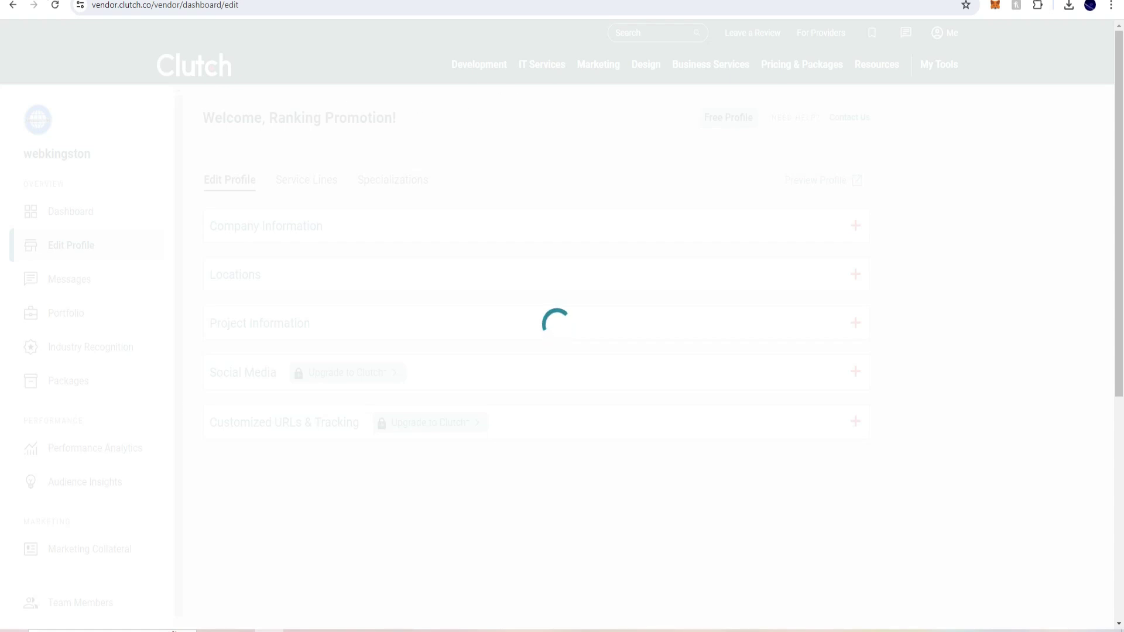
- Reload the Clutch profile editing page and open My Vendor Dashboard from the account options
click(51, 7)
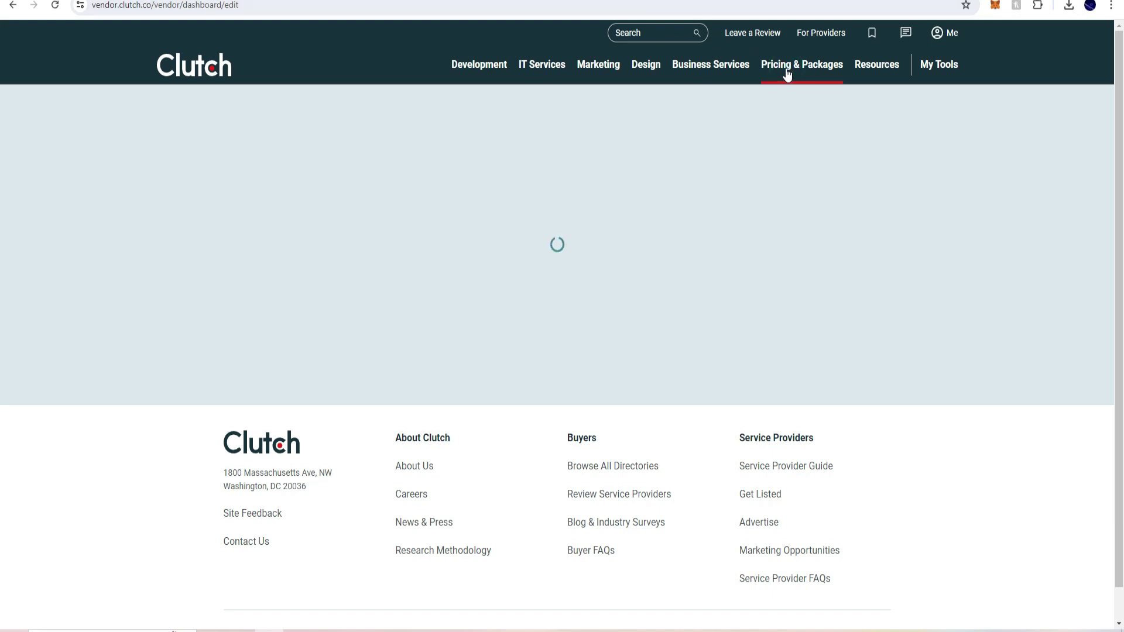
click(936, 35)
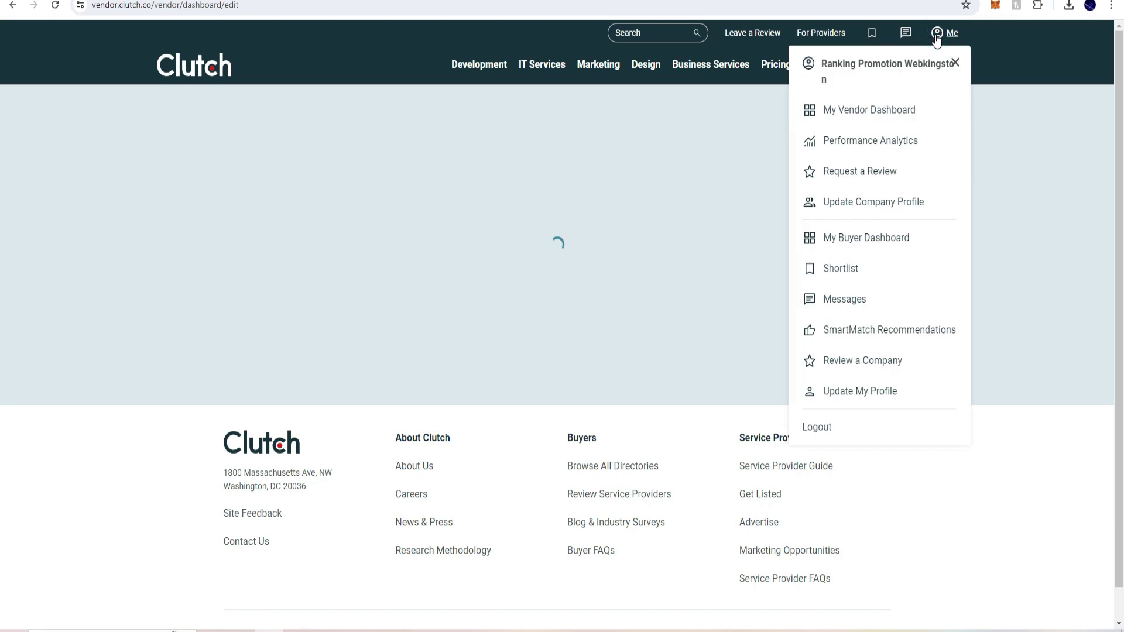
click(857, 113)
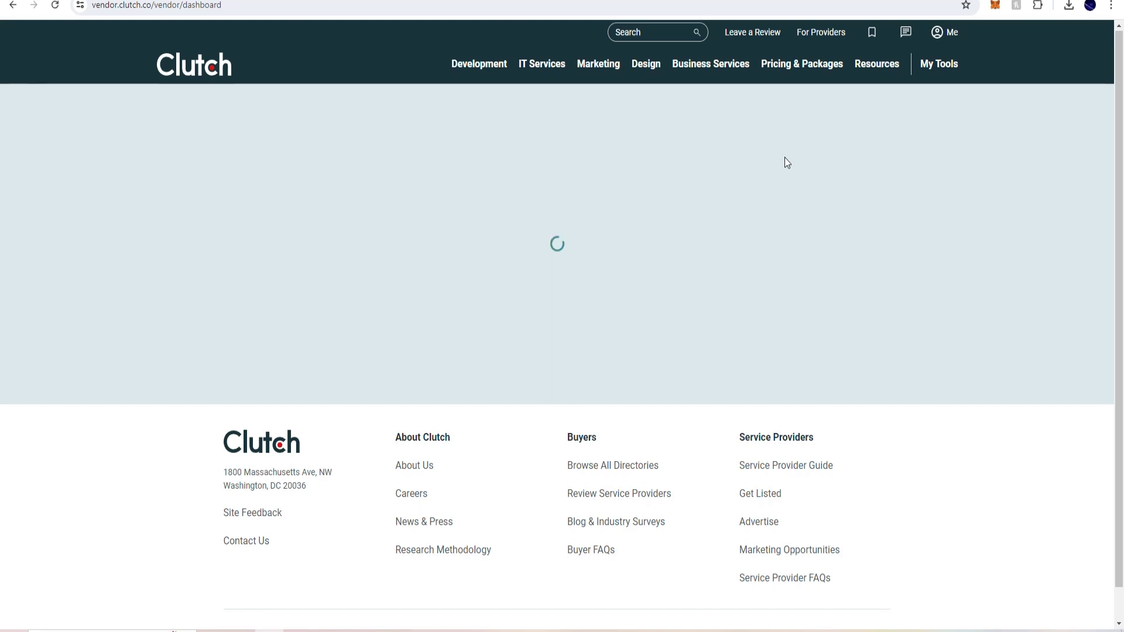
scroll(781, 160, down, 1)
scroll(781, 160, up, 1)
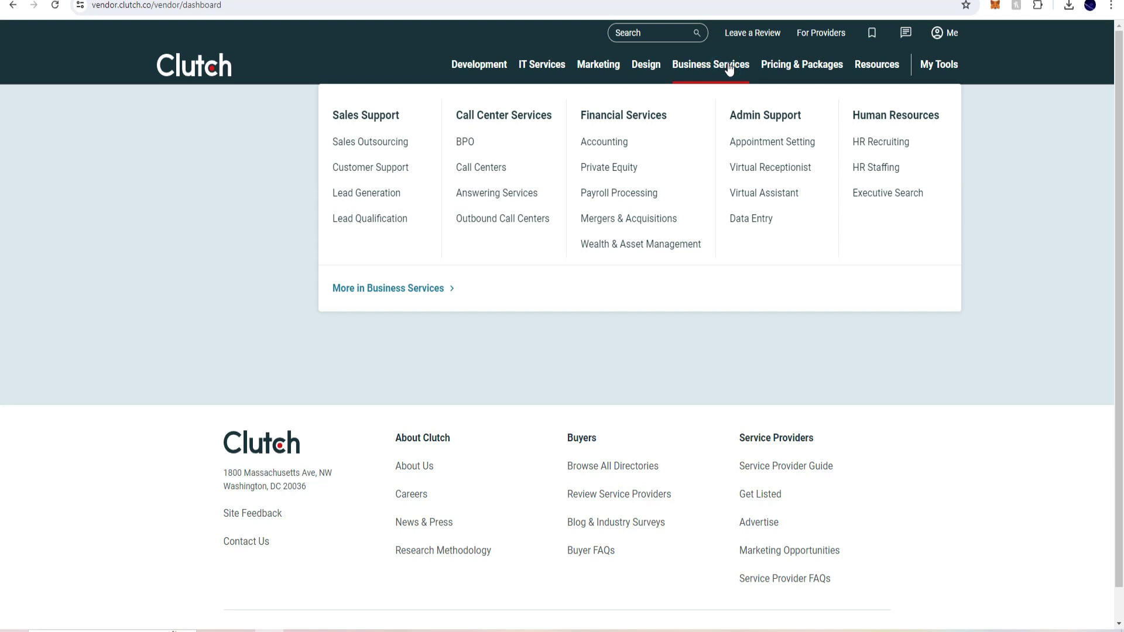
- Open Clutch's SEO Pricing guide and read through its introduction and typical project costs
mouse_move(779, 69)
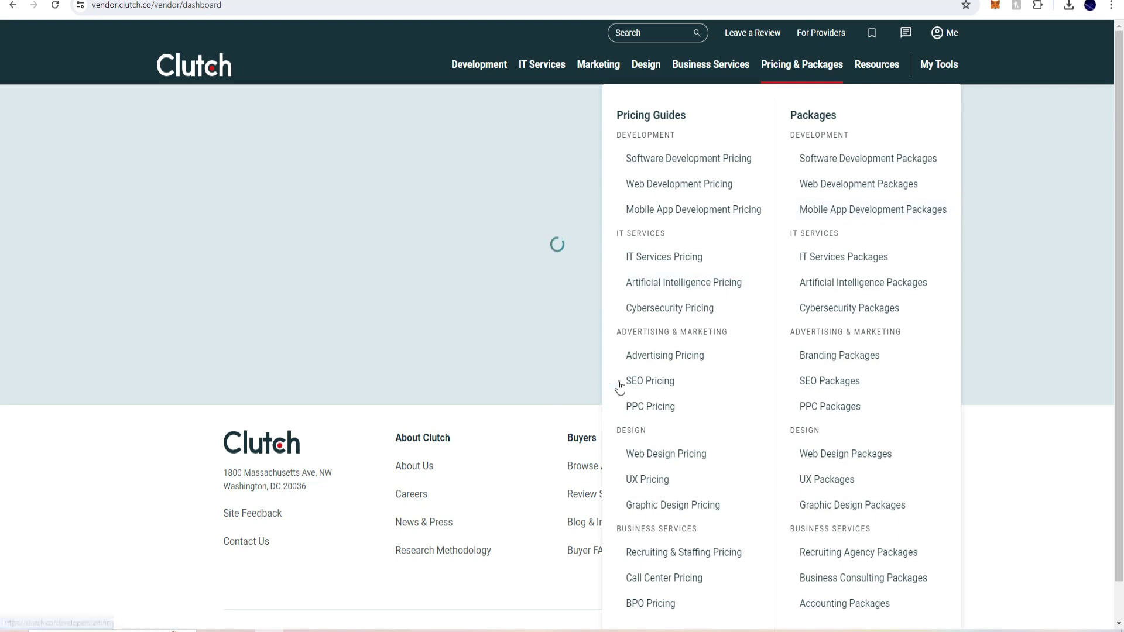
click(640, 377)
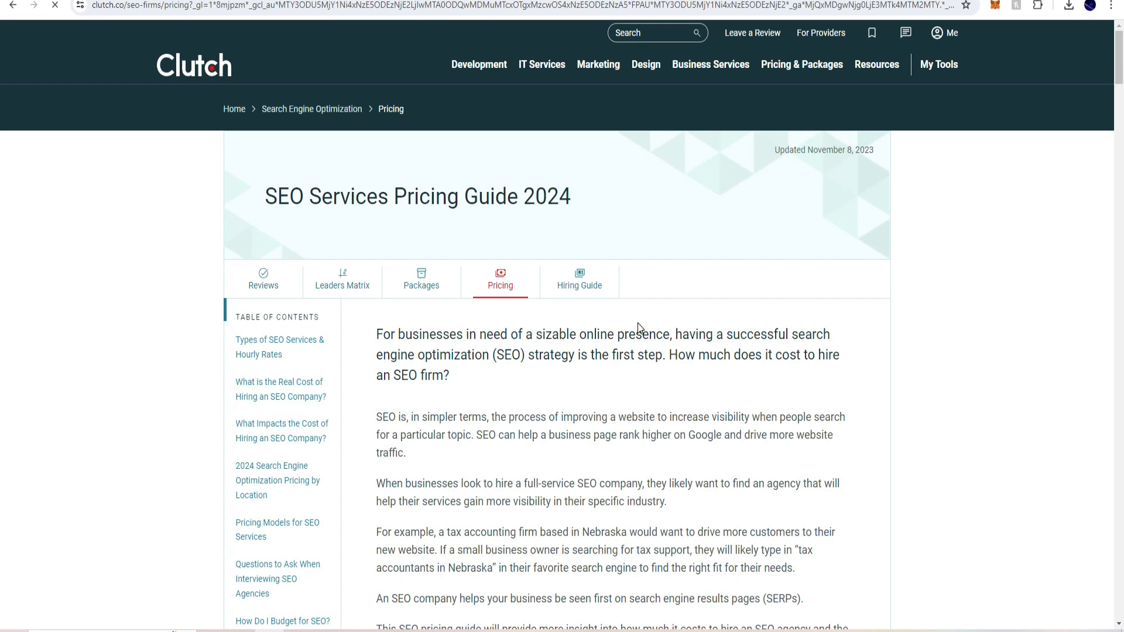
scroll(626, 331, down, 6)
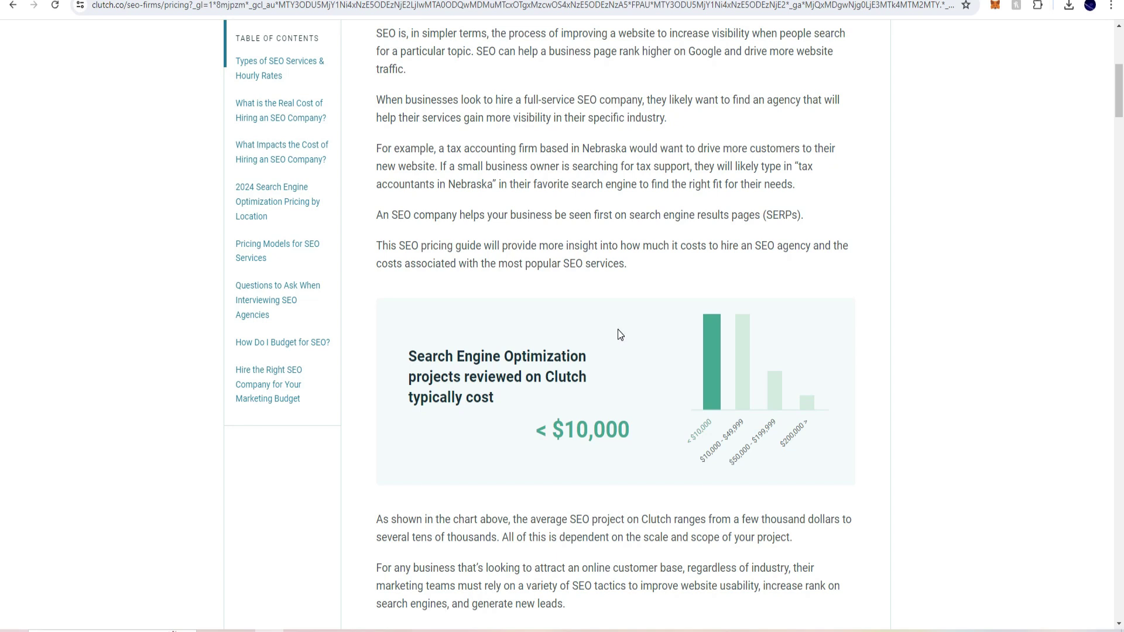
scroll(619, 335, down, 2)
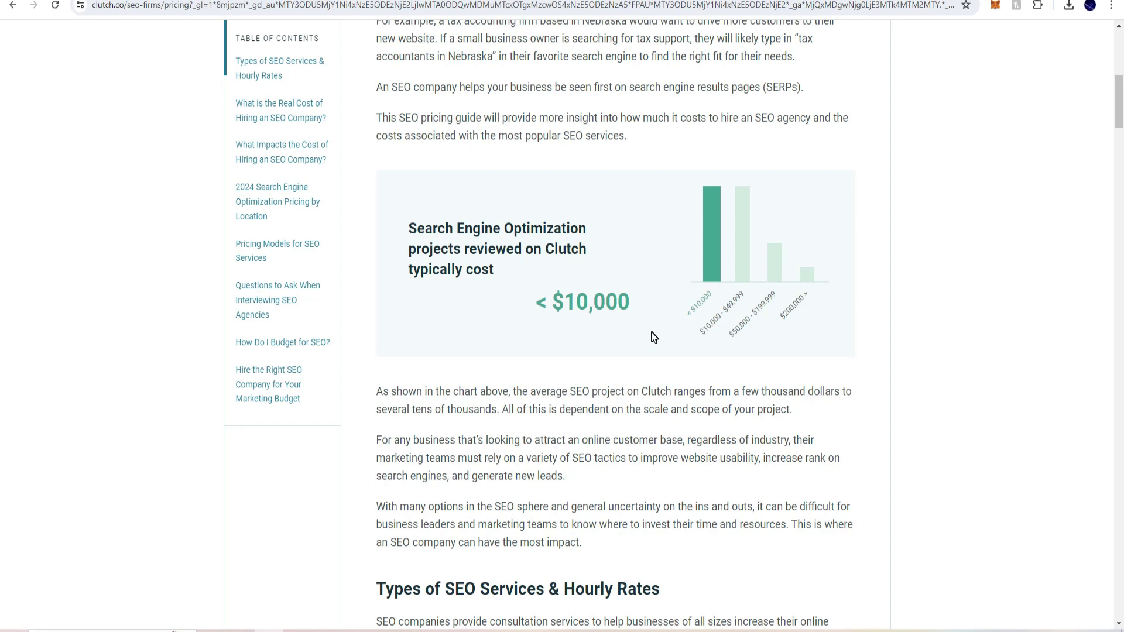
- Read the SEO pricing guide's section on types of SEO services and its table of average hourly costs
scroll(648, 327, down, 2)
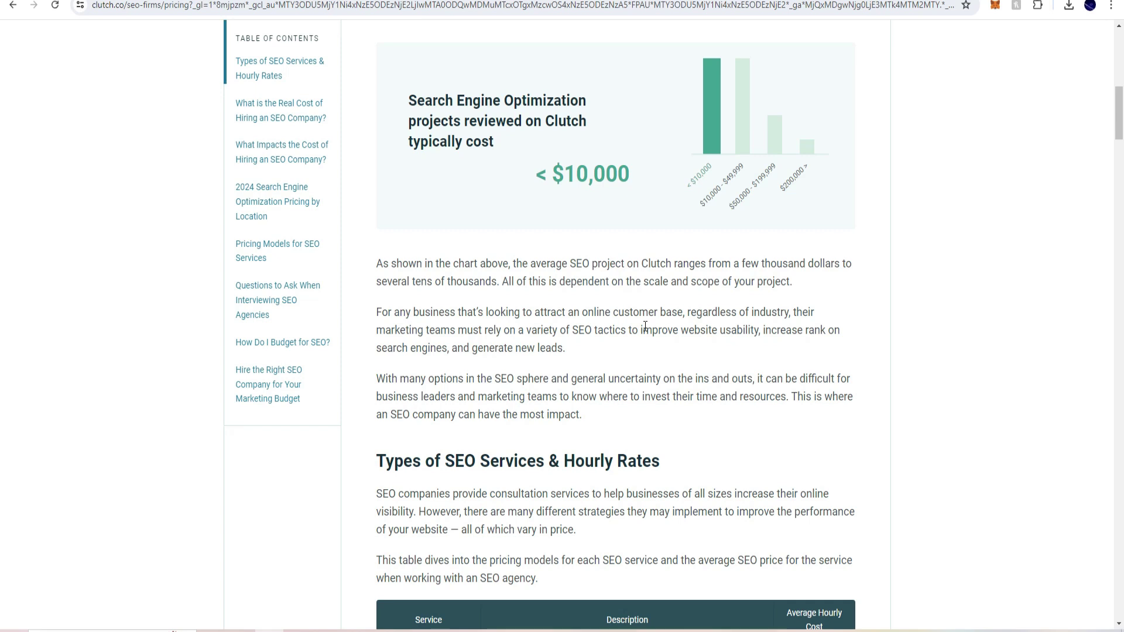
scroll(645, 327, down, 2)
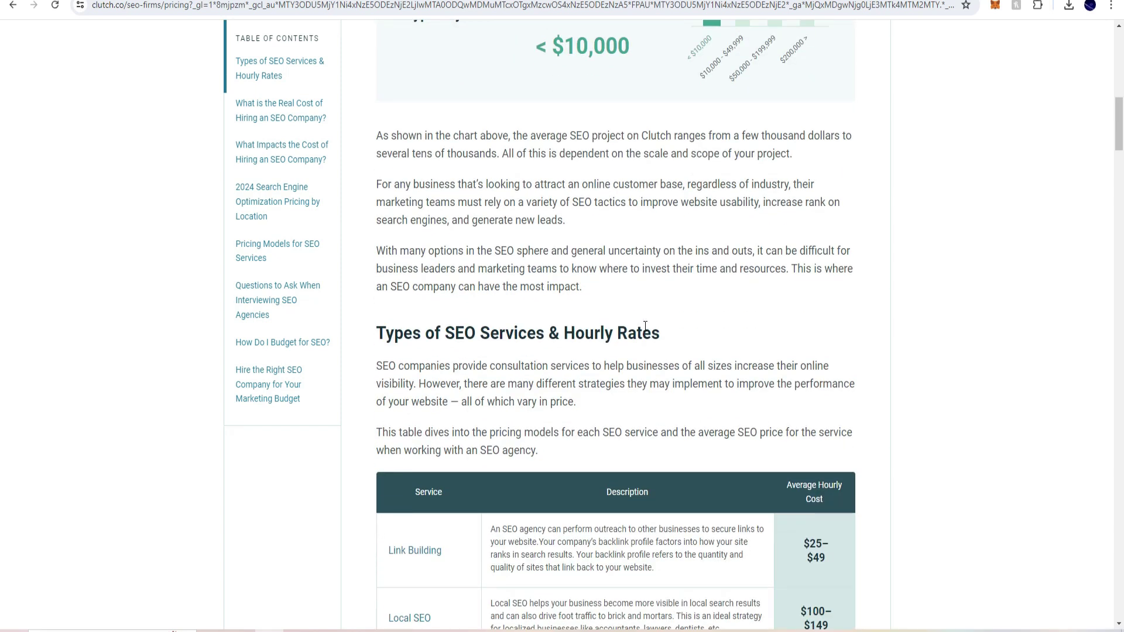
scroll(645, 326, down, 1)
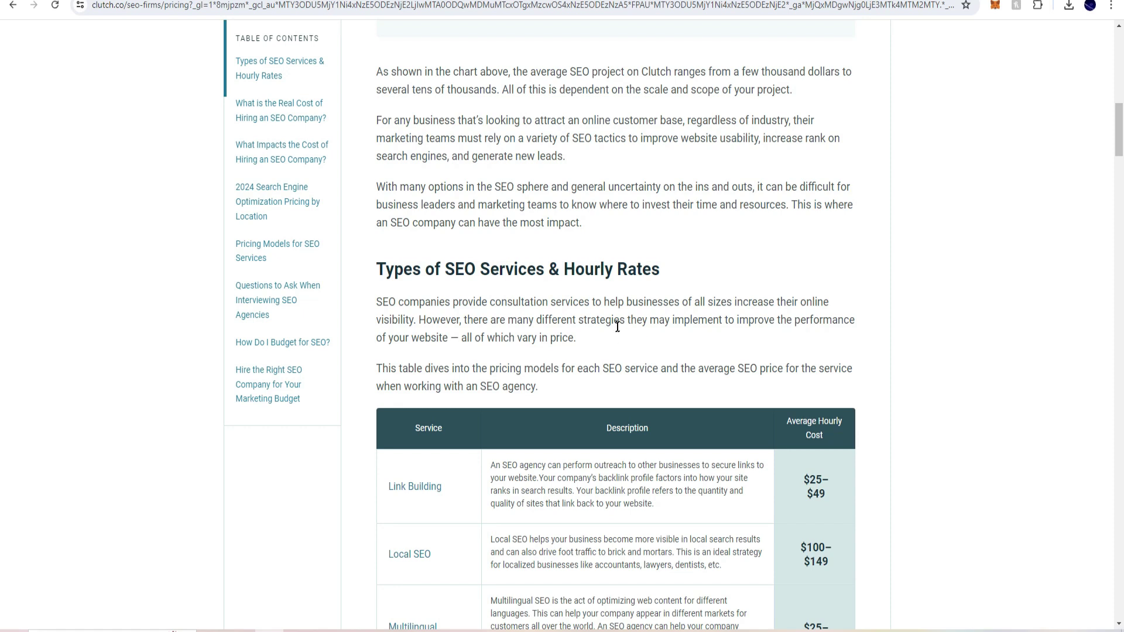
scroll(621, 330, down, 3)
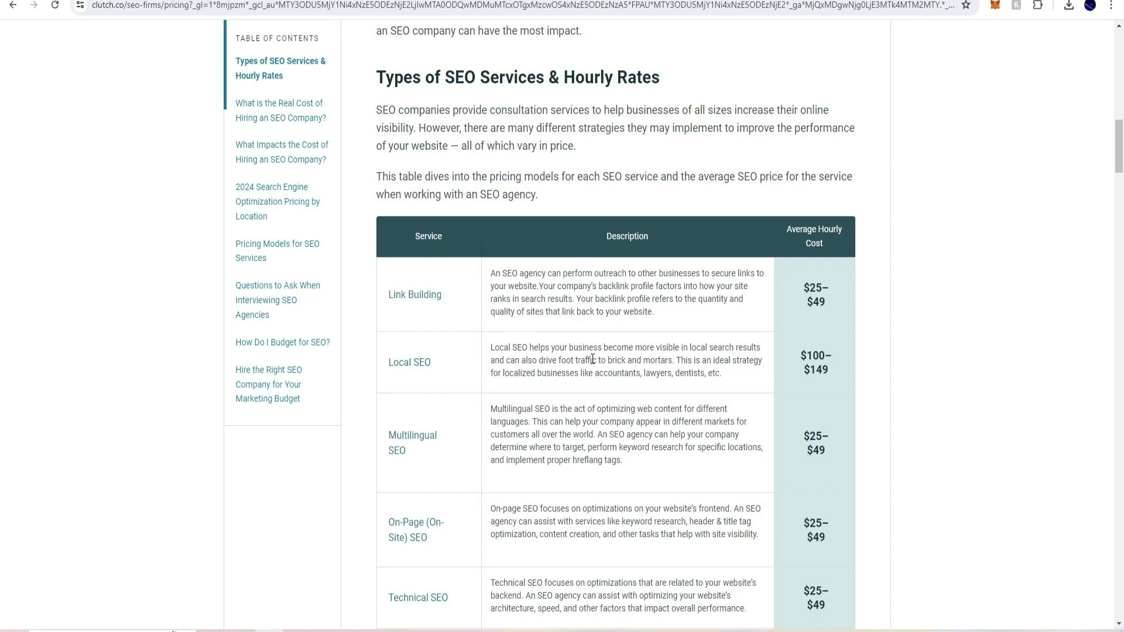
scroll(574, 286, down, 5)
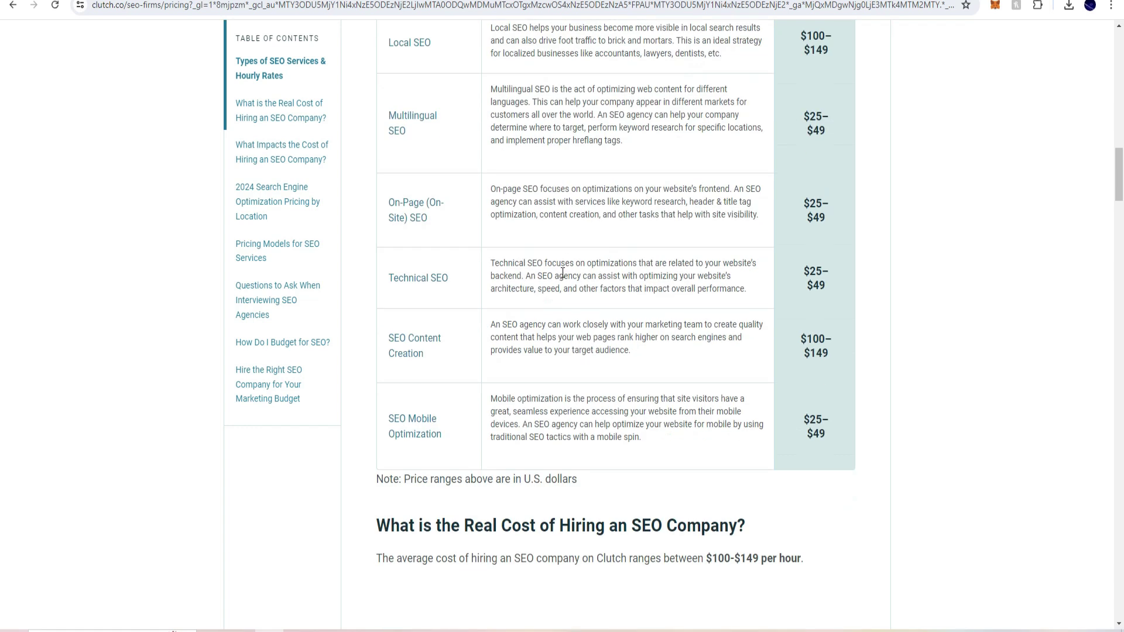
scroll(542, 267, up, 2)
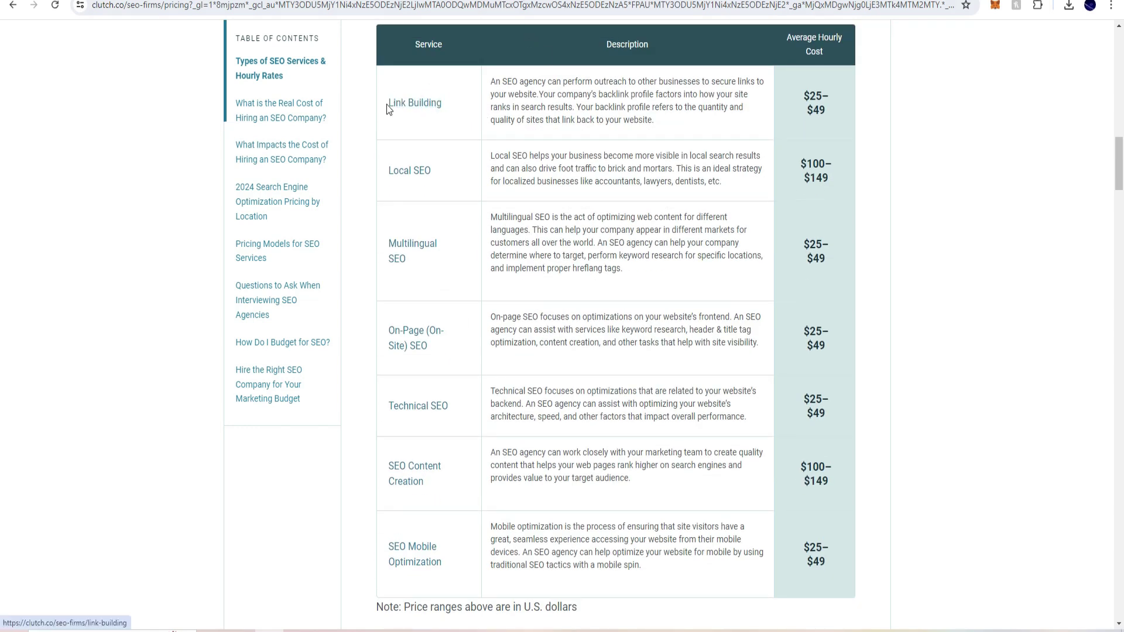
- Open the Link Building companies page from the pricing table and copy "Link earning & development" from the Editorial.Link listing's SEO focus
click(407, 103)
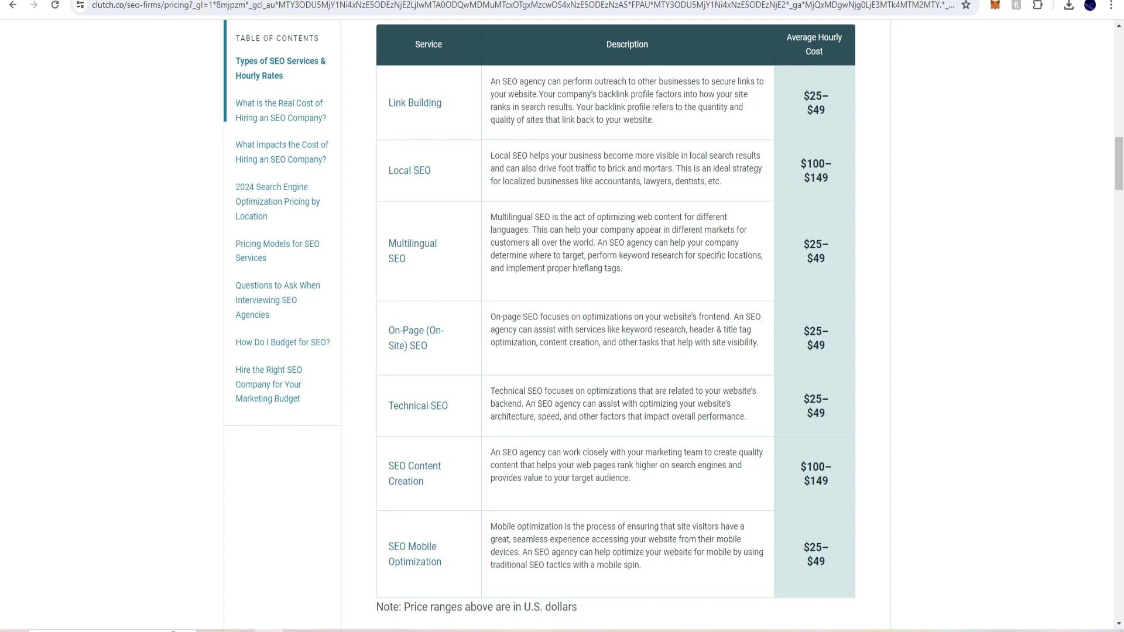
scroll(402, 351, down, 4)
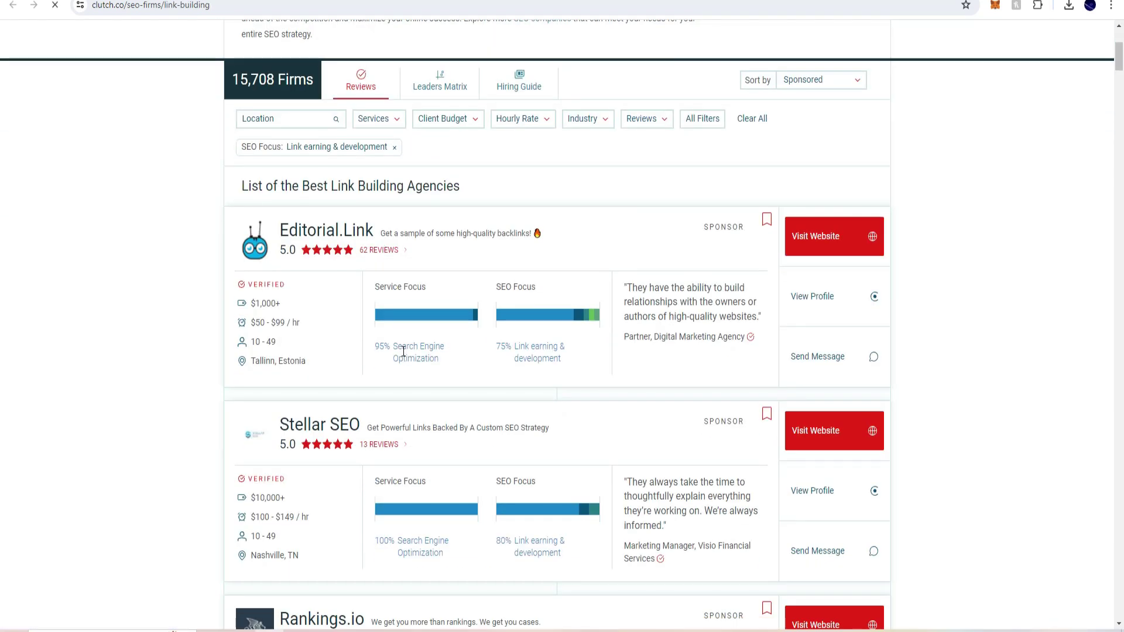
mouse_move(253, 305)
drag(563, 363, 517, 347)
key(ctrl+c)
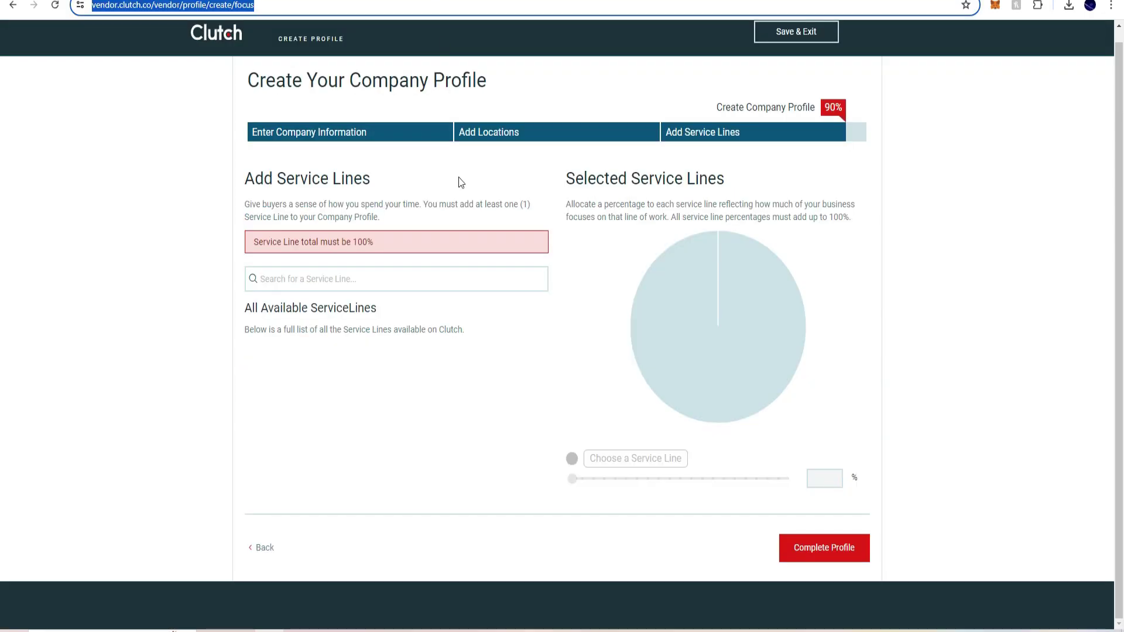
- Search the company profile's service lines for the copied text "Link earning & development"
click(316, 285)
key(ctrl+v)
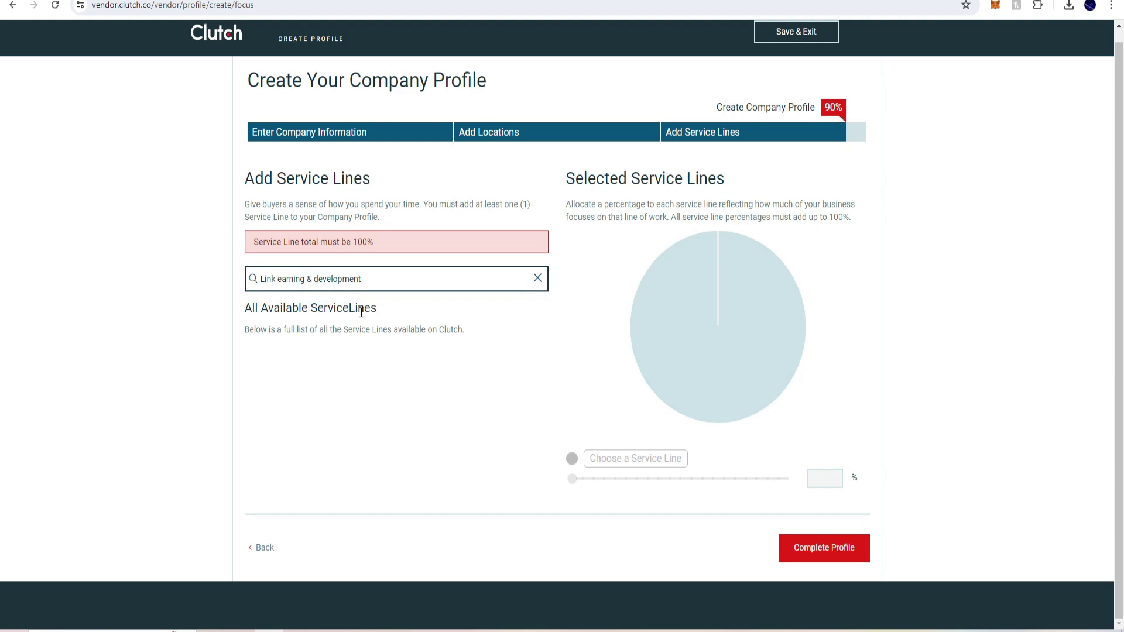
click(378, 281)
drag(394, 277, 222, 290)
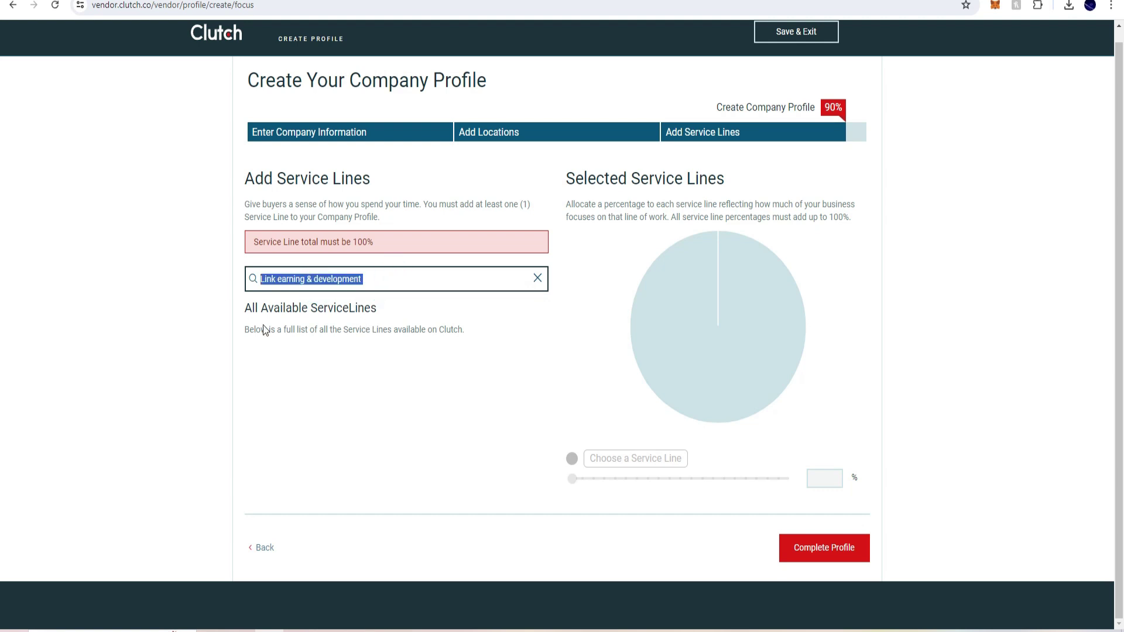
- Try to choose a service line and allocate a percentage to it under Selected Service Lines
click(572, 477)
click(636, 462)
double_click(635, 462)
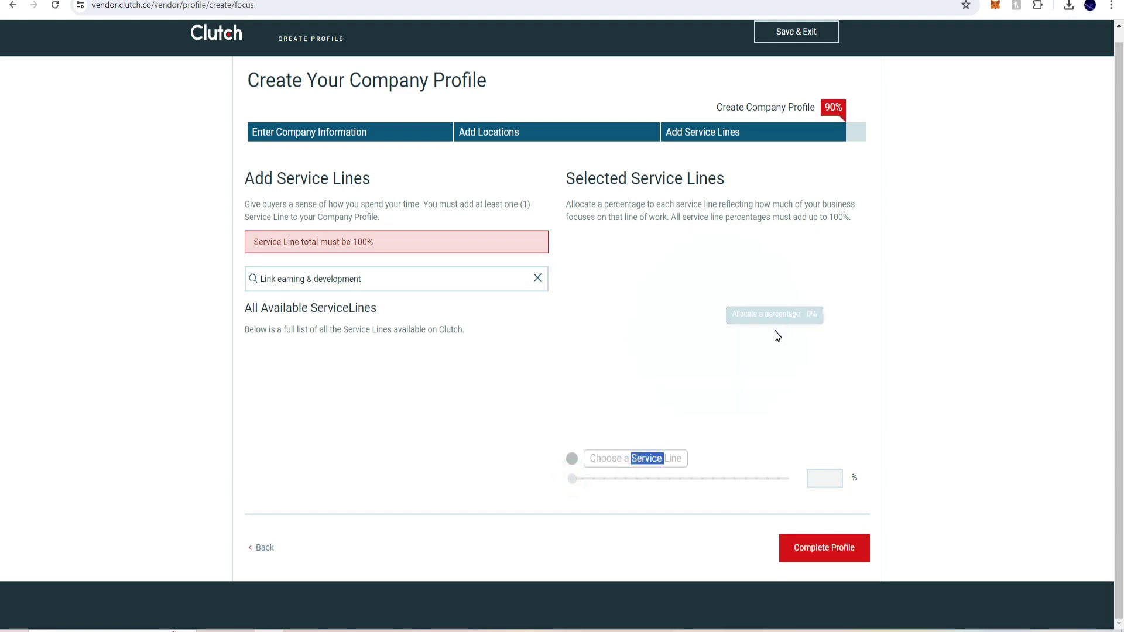
click(820, 486)
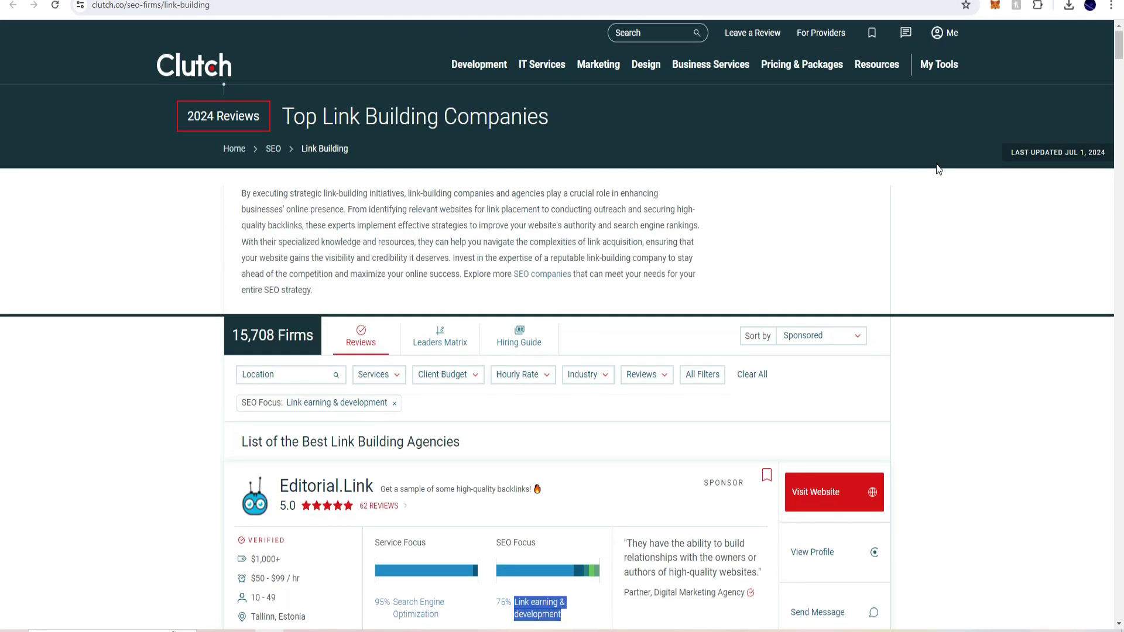
- Return to the Link Building companies page and open My Vendor Dashboard from the account options
click(939, 169)
click(944, 34)
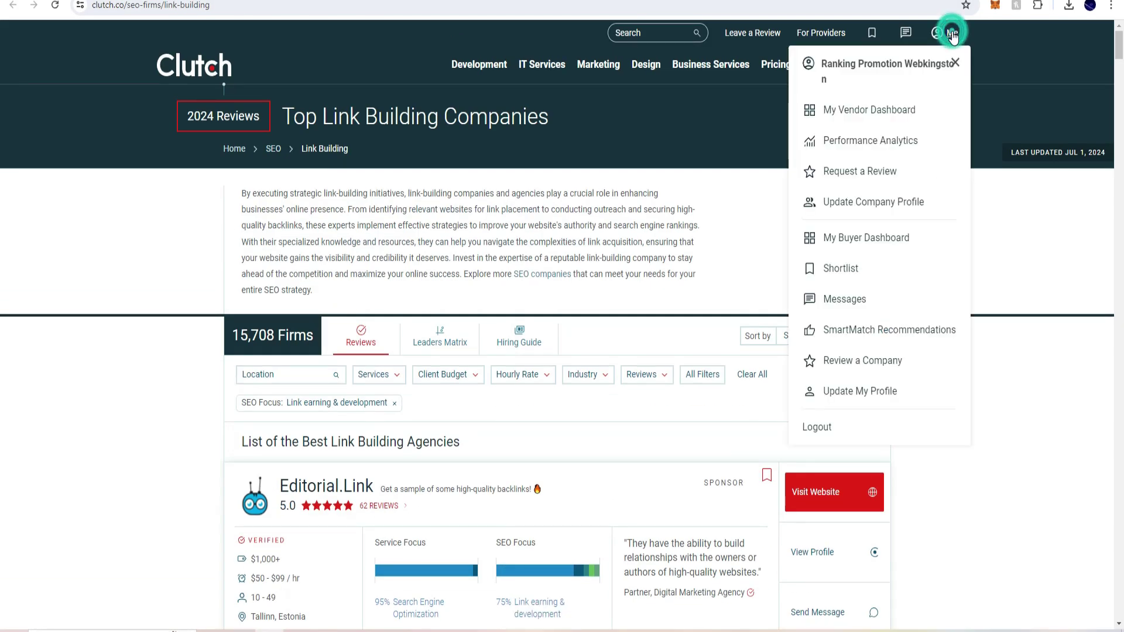
click(878, 116)
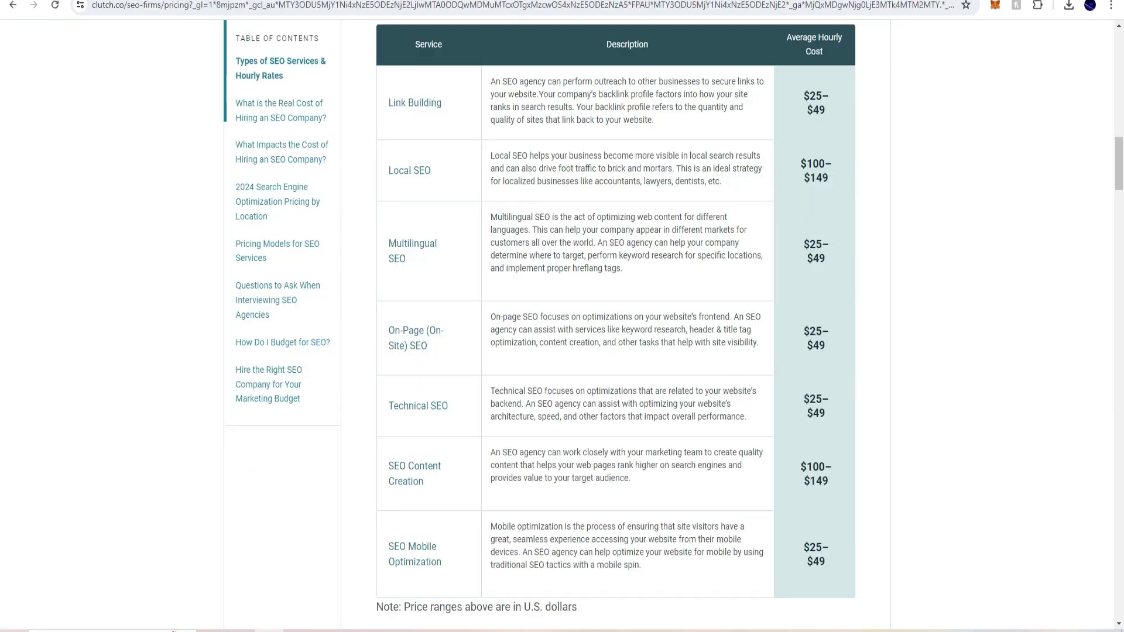
- Read on in the SEO pricing guide through hiring costs, pricing by location, pricing models and agency interview questions
scroll(737, 279, down, 2)
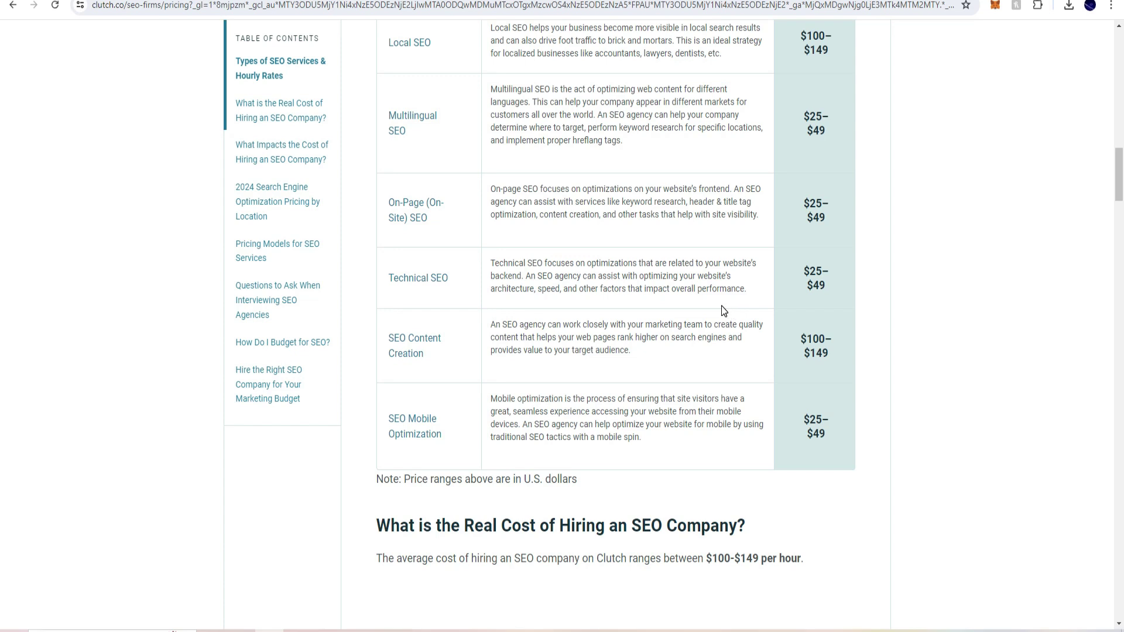
scroll(722, 307, down, 5)
scroll(722, 307, down, 10)
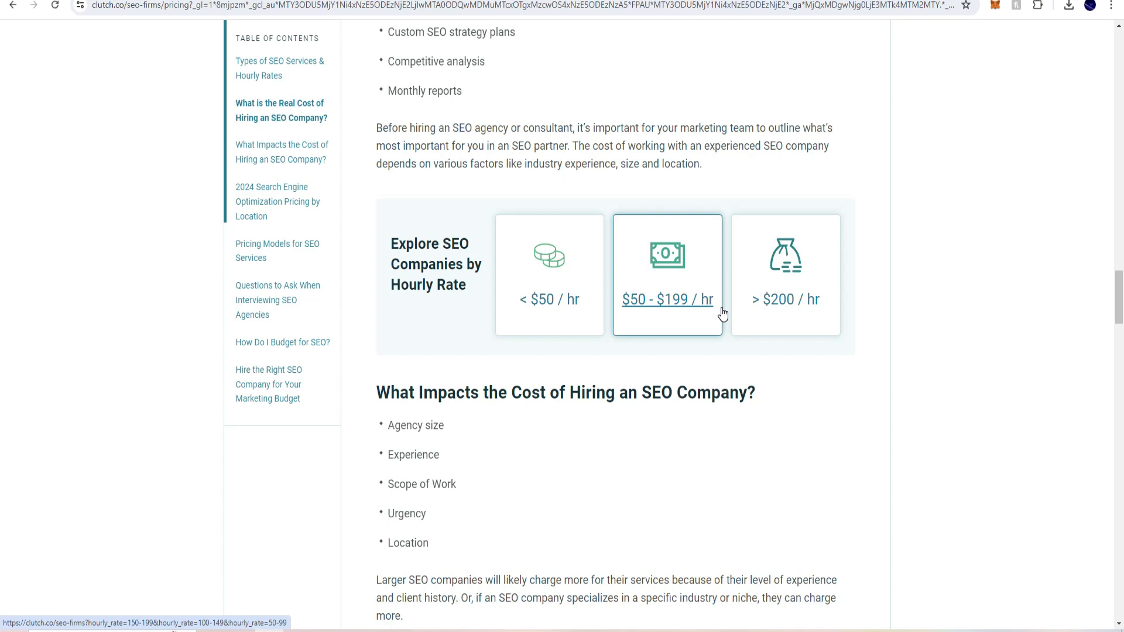
scroll(701, 415, down, 12)
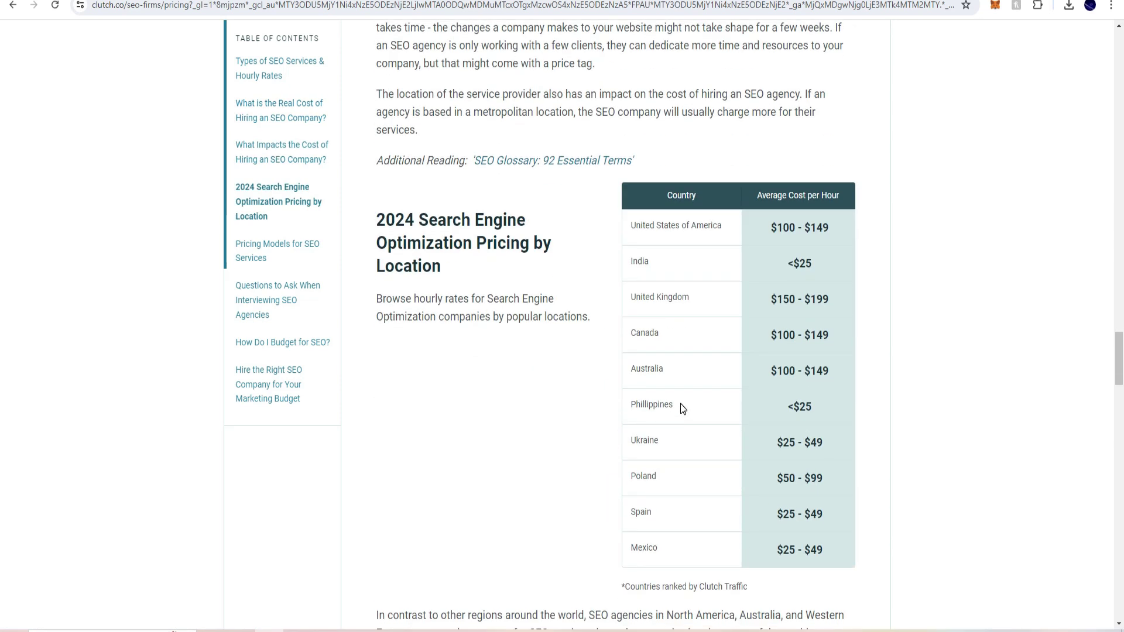
scroll(681, 403, down, 15)
scroll(681, 409, down, 6)
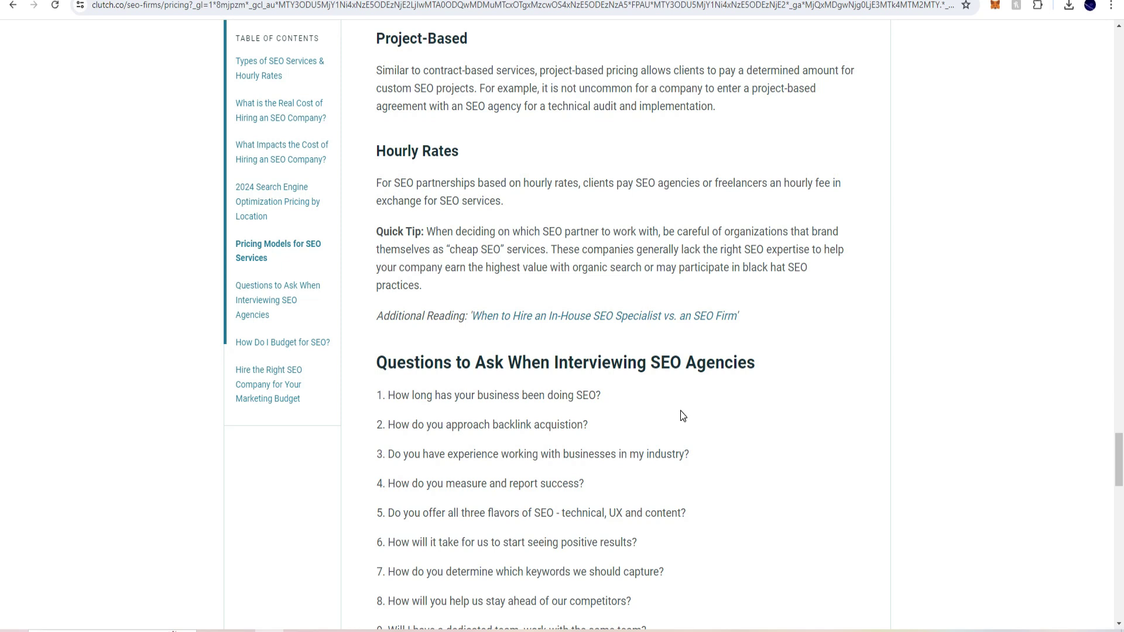
- Go back to the start of the SEO pricing guide and review typical project costs and hourly rates by service
scroll(680, 410, up, 6)
scroll(420, 452, up, 3)
scroll(364, 436, up, 20)
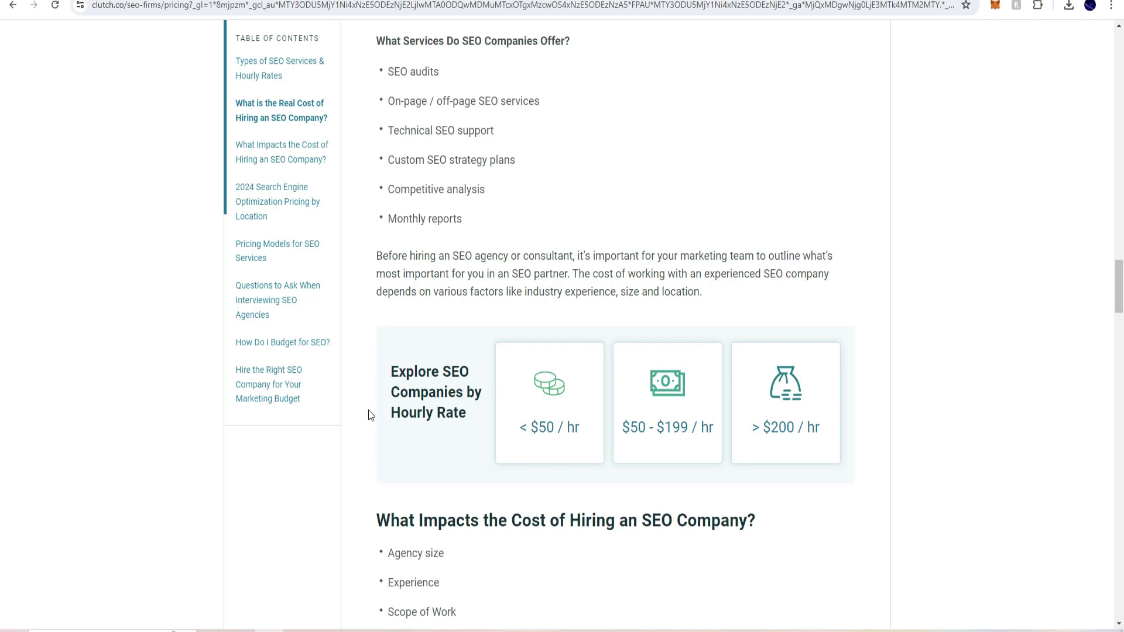
scroll(459, 462, up, 15)
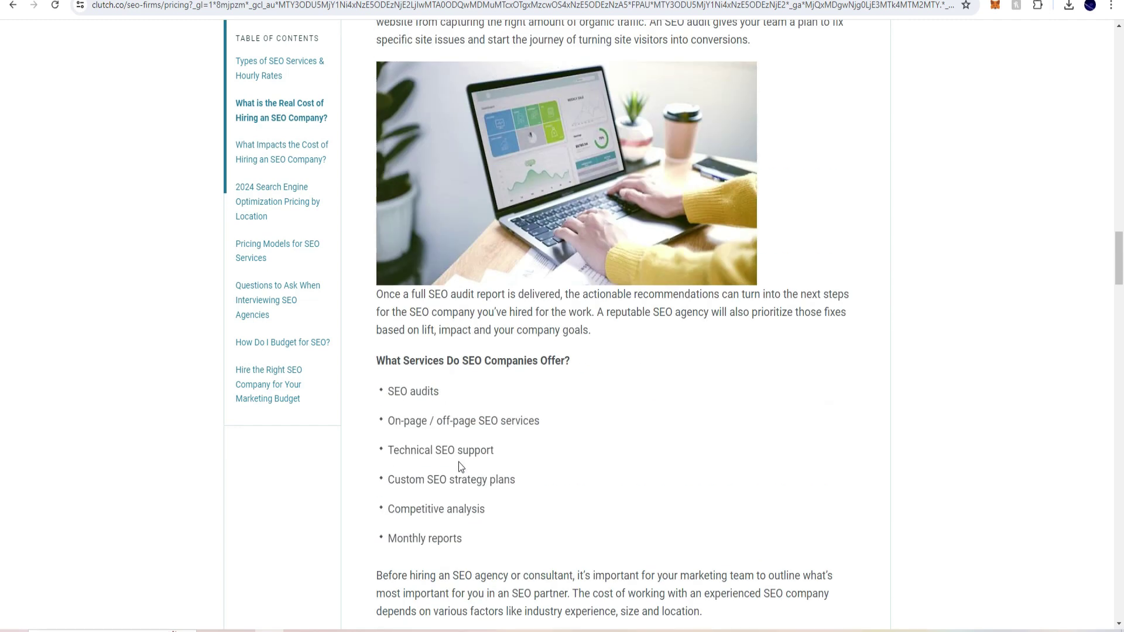
scroll(467, 462, up, 18)
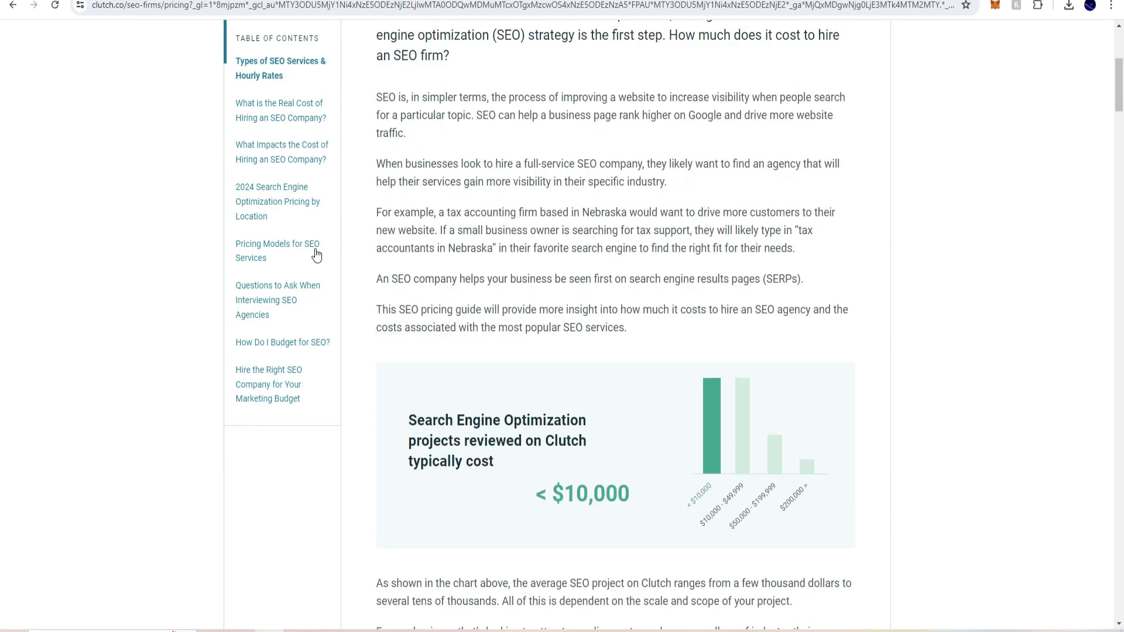
click(285, 38)
scroll(512, 287, up, 5)
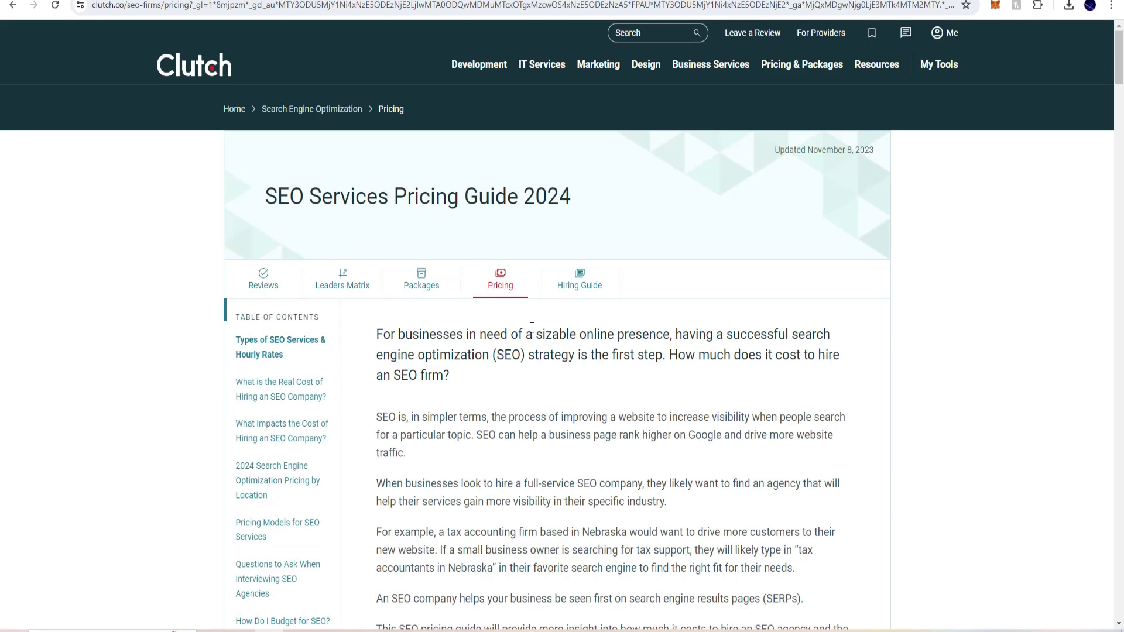
scroll(530, 328, down, 6)
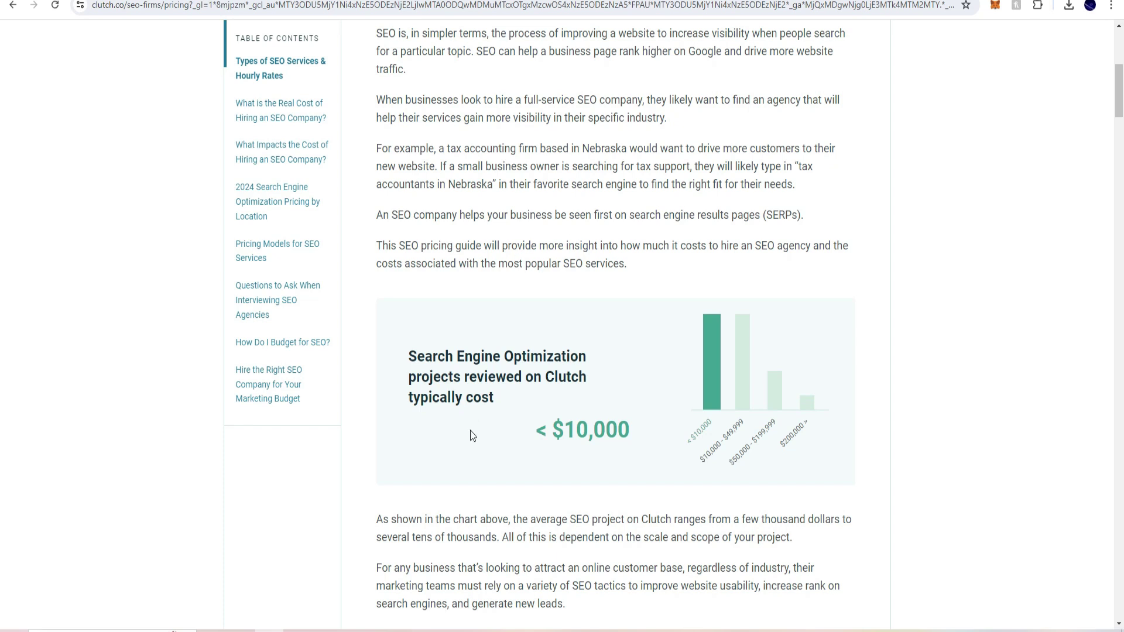
scroll(470, 431, down, 5)
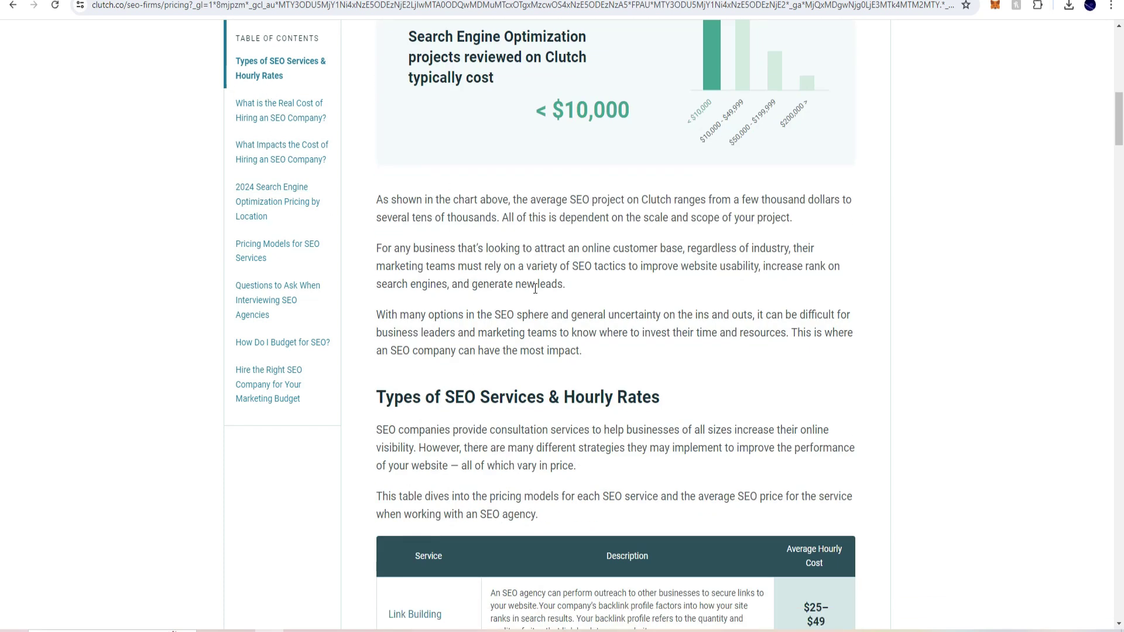
scroll(542, 286, down, 9)
scroll(1087, 318, up, 1)
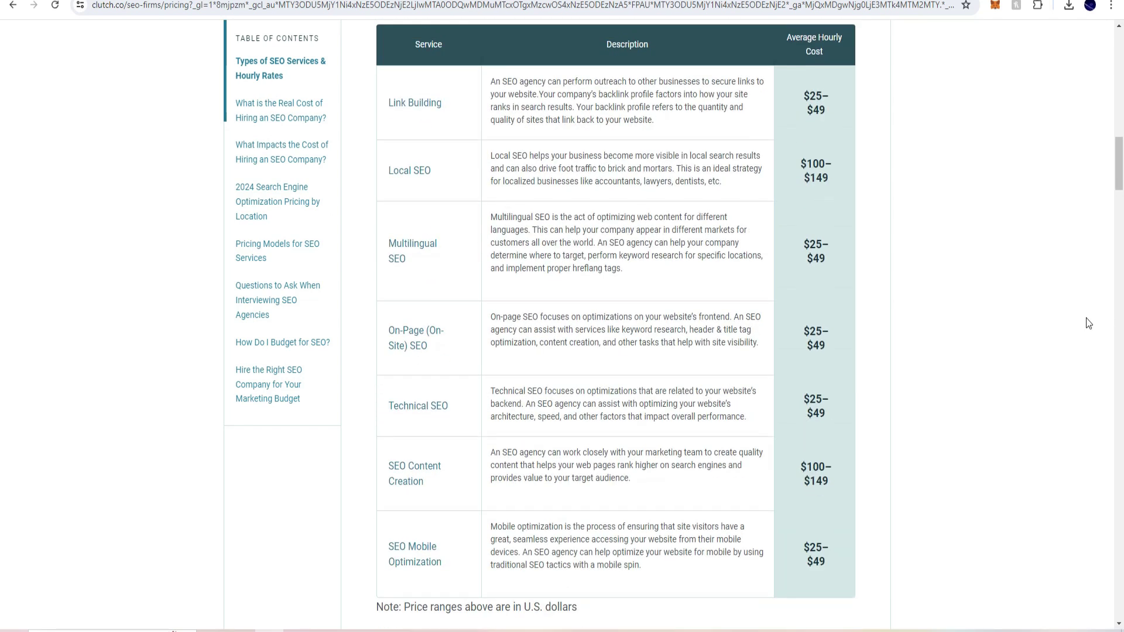